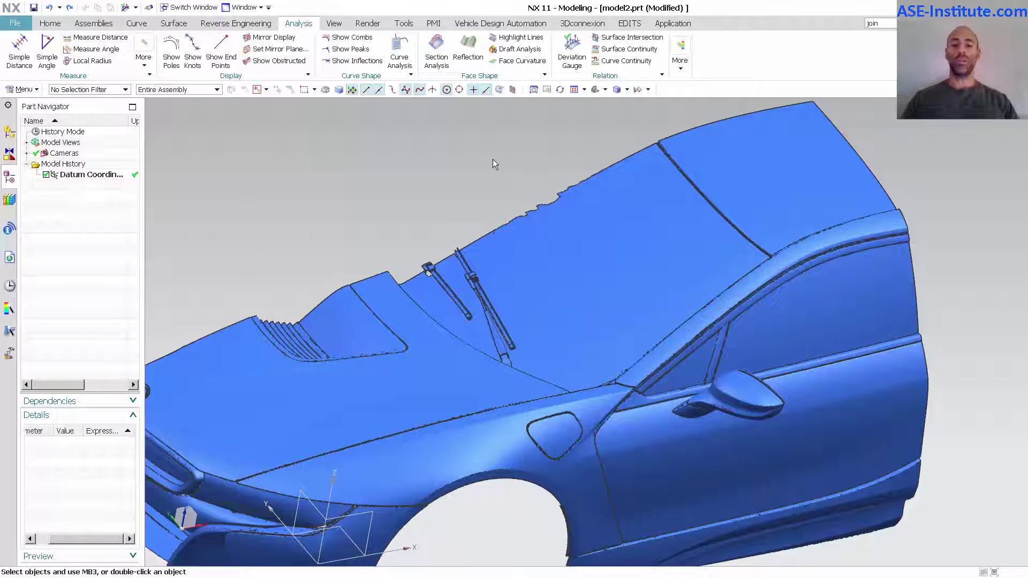
Start a Snip Region operation in the top view and select the car's facet body to snip.
{"action": "middle_click_drag", "start_coordinate": [493, 164], "coordinate": [644, 281]}
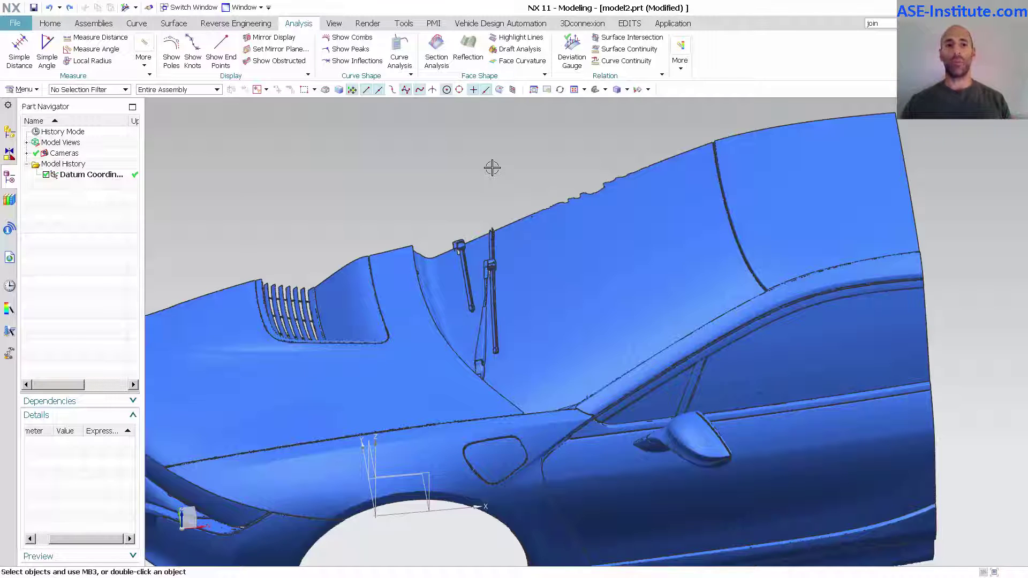
{"action": "left_click", "coordinate": [235, 27]}
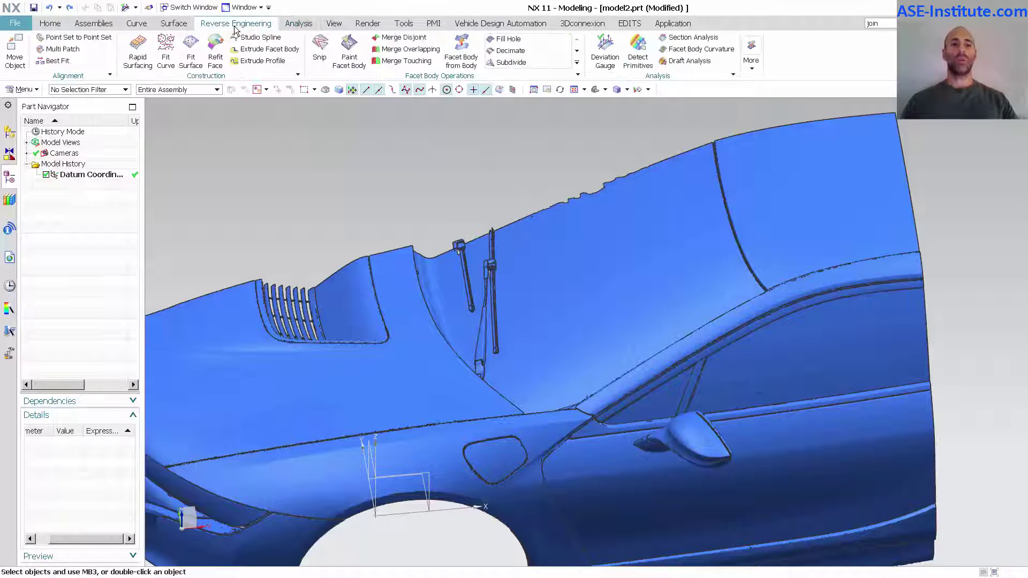
{"action": "left_click", "coordinate": [323, 58]}
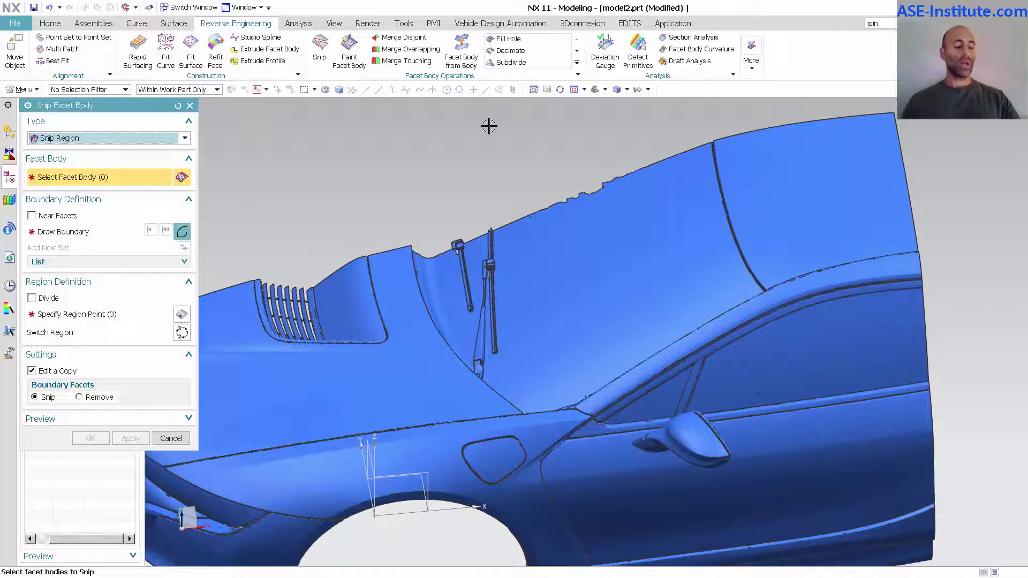
{"action": "key", "text": "ctrl+alt+t"}
{"action": "middle_click_drag", "start_coordinate": [729, 132], "coordinate": [712, 154], "text": "shift"}
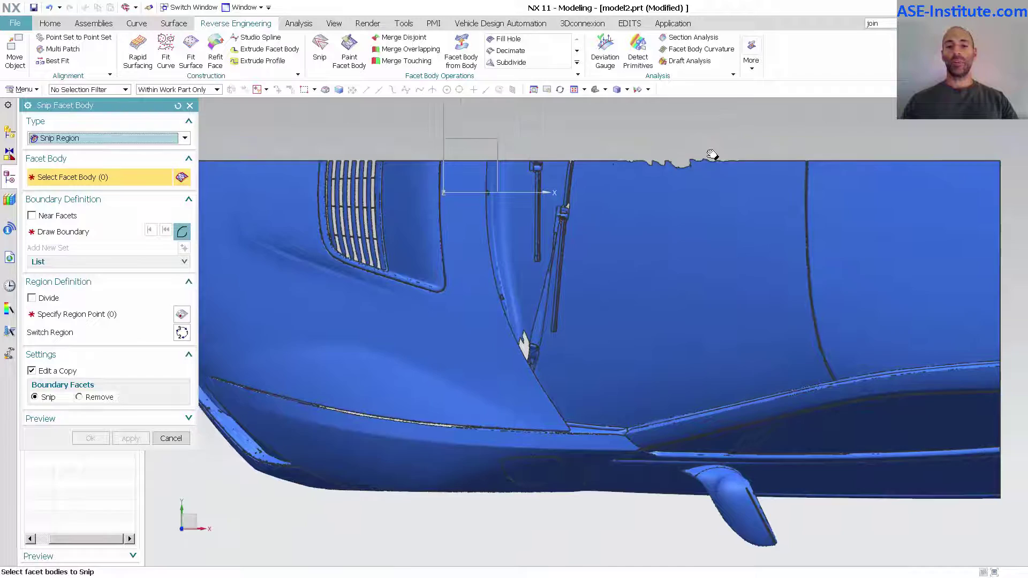
{"action": "scroll", "coordinate": [702, 155], "scroll_direction": "up", "scroll_amount": 2}
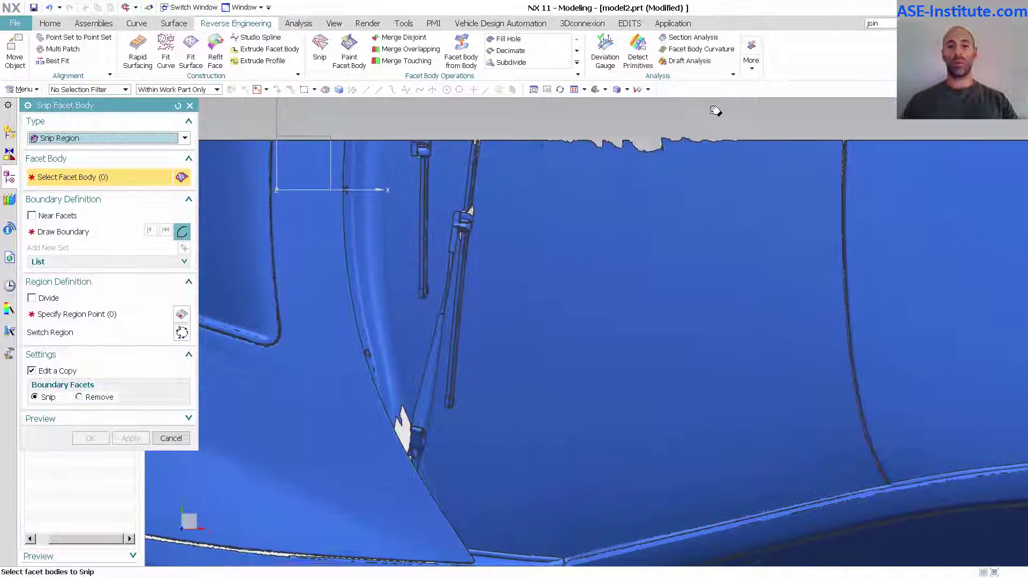
{"action": "right_click", "coordinate": [708, 96]}
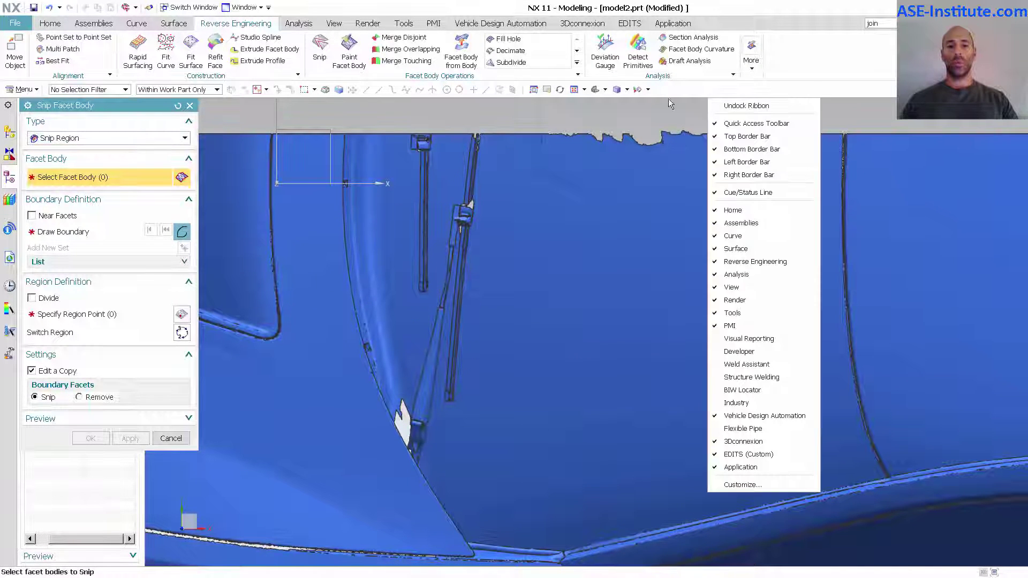
{"action": "left_click", "coordinate": [531, 116]}
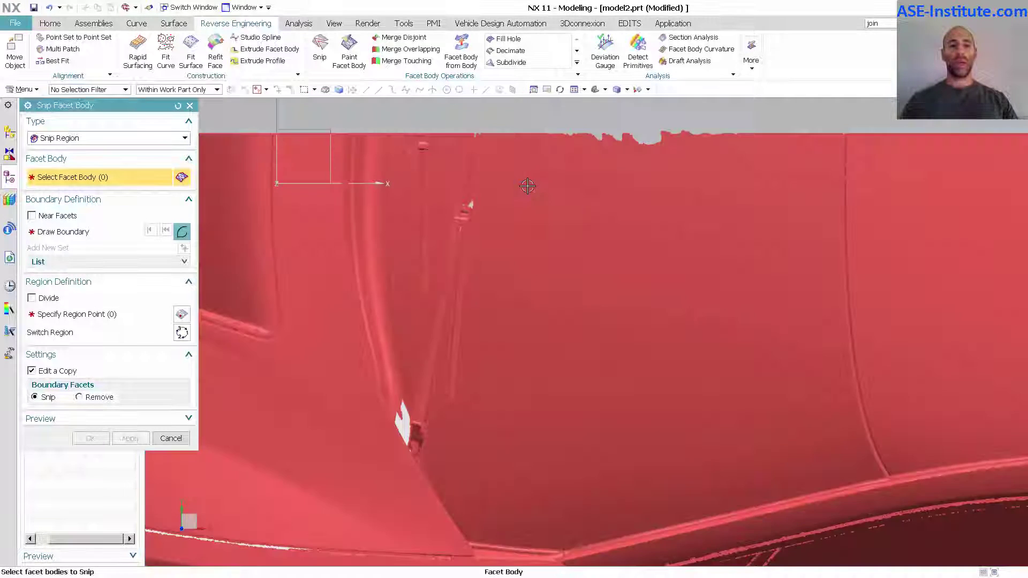
{"action": "left_click", "coordinate": [540, 170]}
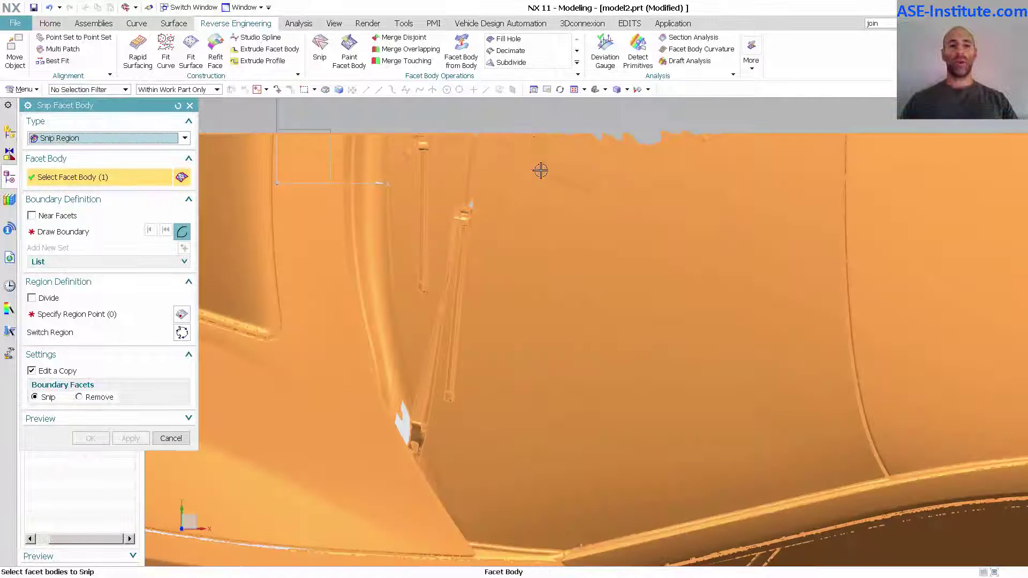
Draw a closed boundary around the windshield, staying clear of the wipers, the side pillar and the roof seam.
{"action": "left_click", "coordinate": [180, 232]}
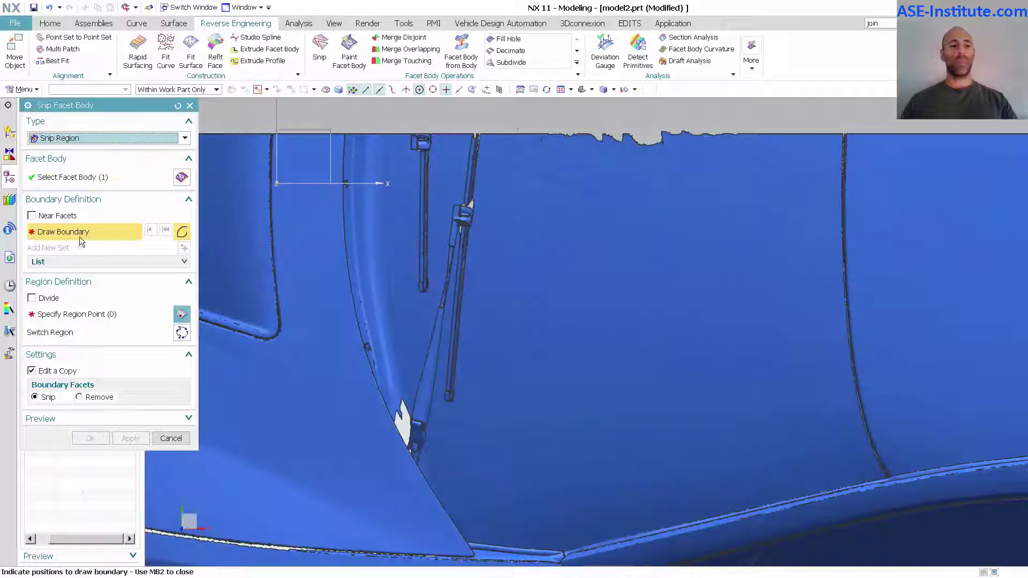
{"action": "left_click", "coordinate": [491, 126]}
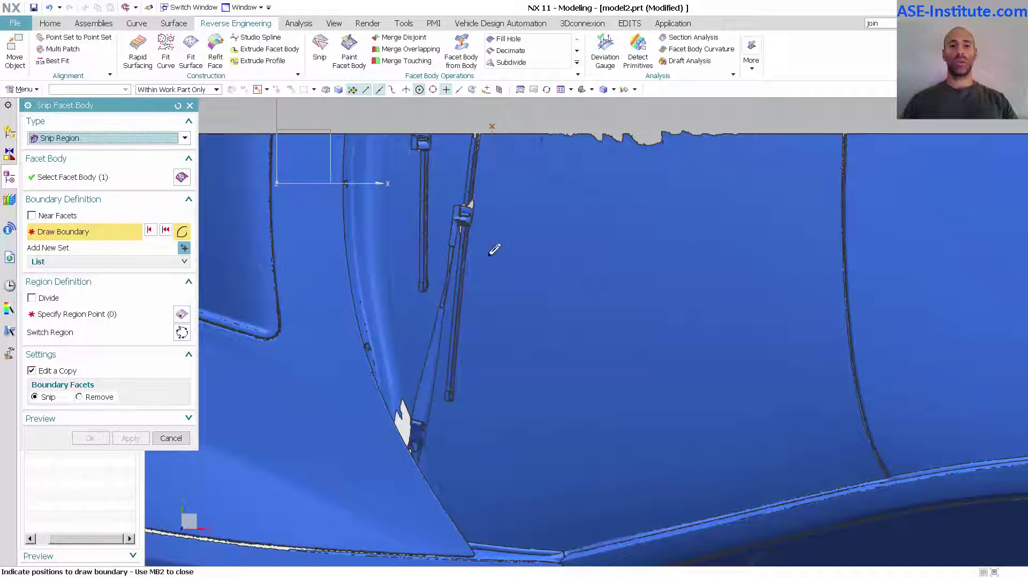
{"action": "left_click", "coordinate": [458, 416]}
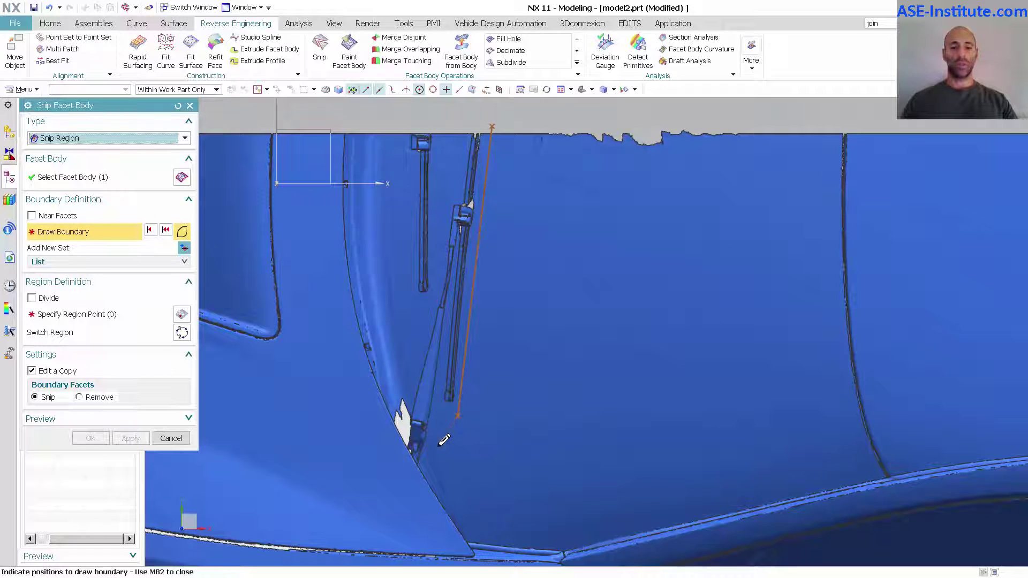
{"action": "left_click", "coordinate": [439, 444]}
{"action": "left_click", "coordinate": [470, 532]}
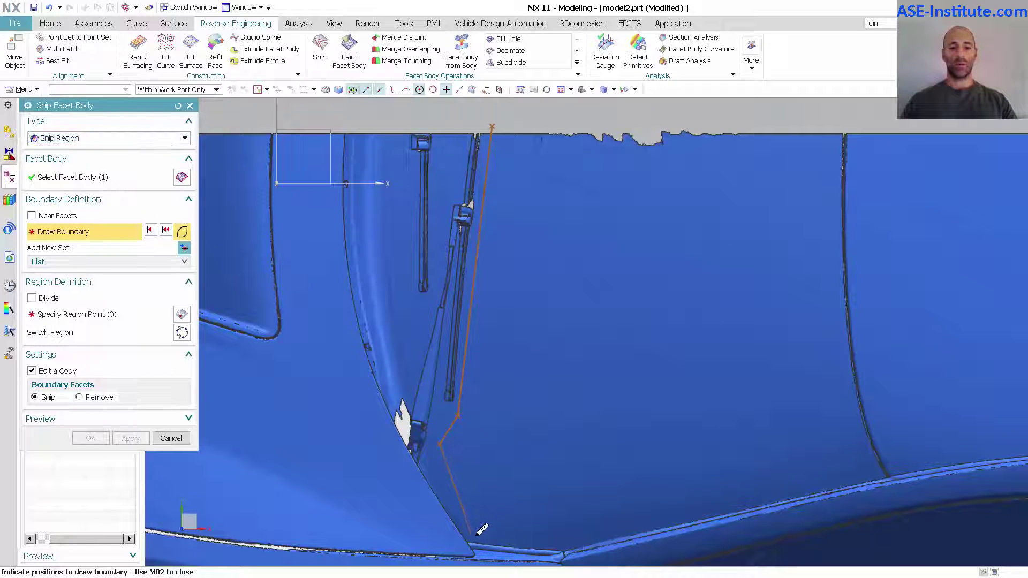
{"action": "left_click", "coordinate": [557, 545]}
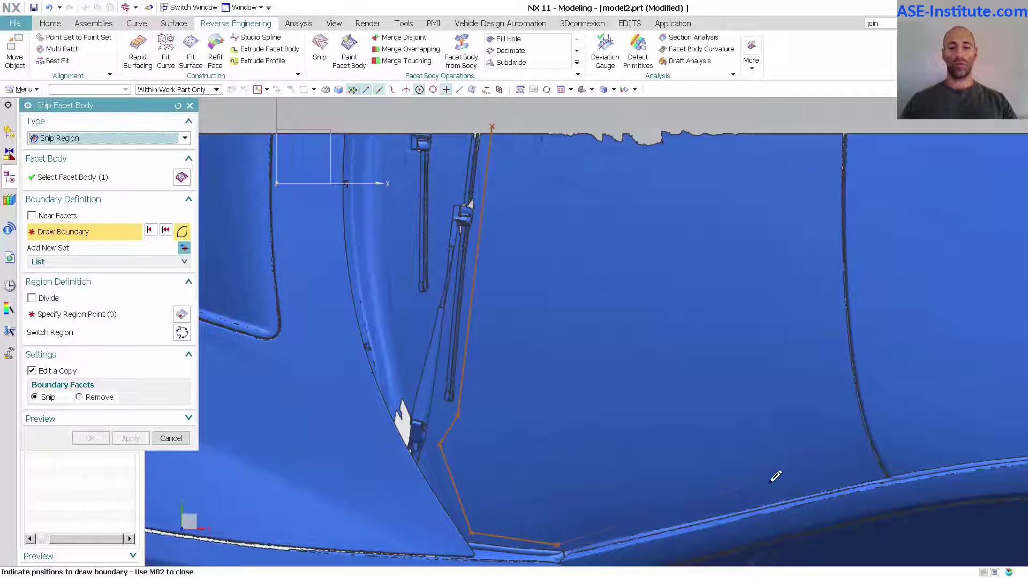
{"action": "left_click", "coordinate": [877, 472]}
{"action": "left_click", "coordinate": [853, 415]}
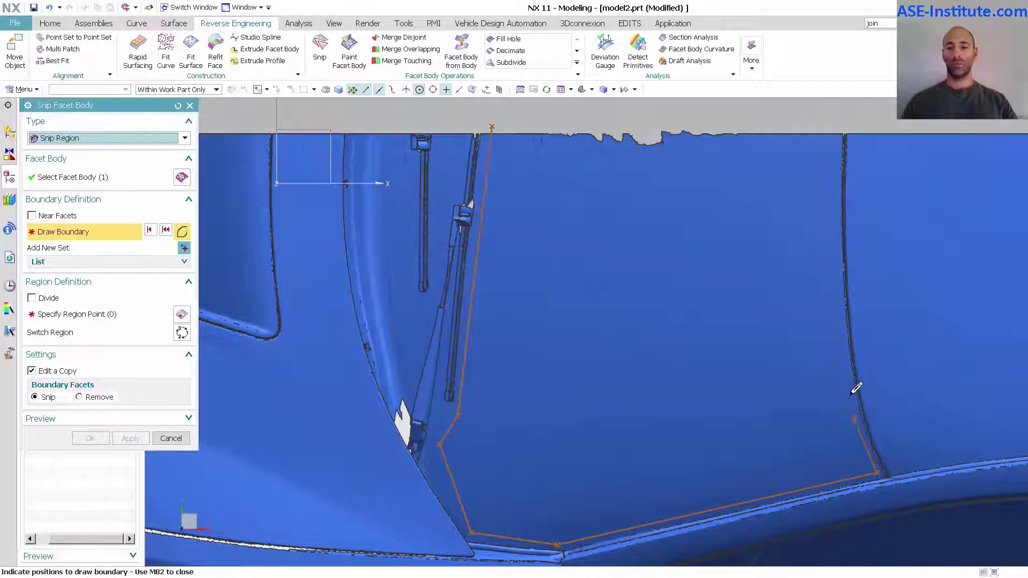
{"action": "left_click", "coordinate": [845, 378]}
{"action": "left_click", "coordinate": [837, 280]}
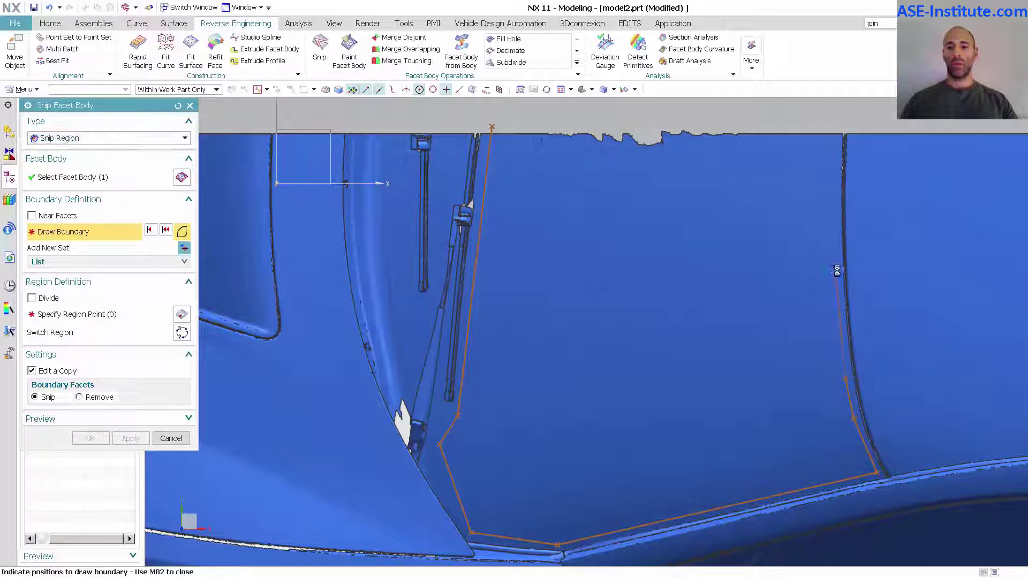
{"action": "left_click", "coordinate": [837, 213]}
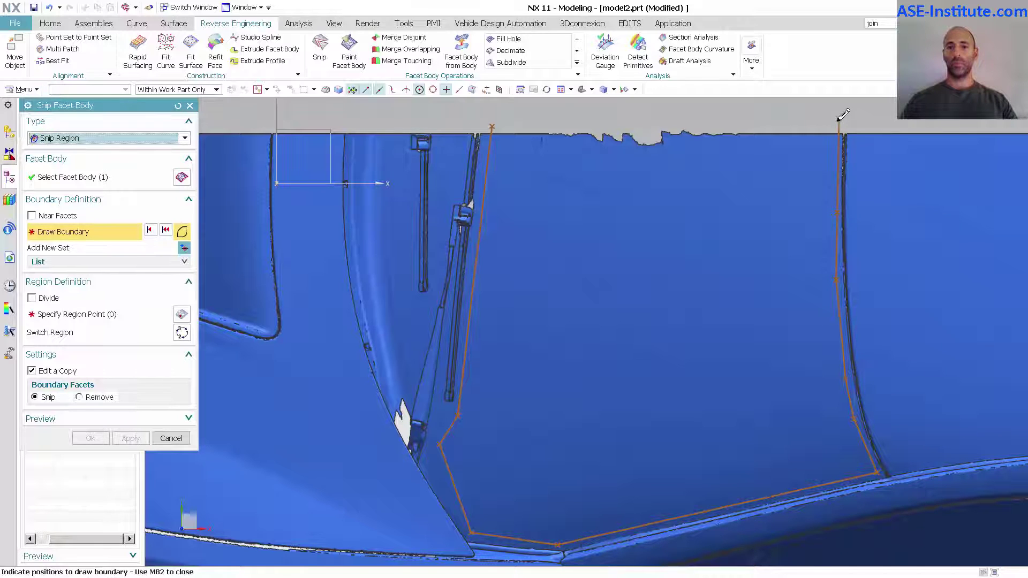
{"action": "left_click", "coordinate": [839, 120]}
{"action": "middle_click", "coordinate": [838, 120]}
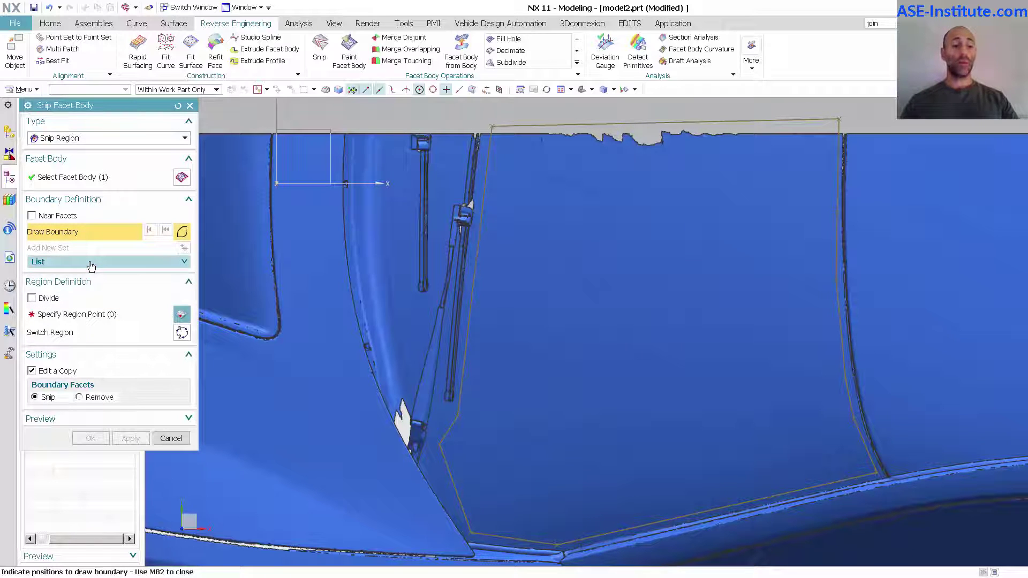
Specify a region point inside the windshield boundary to keep that area and snip it as an edited copy.
{"action": "left_click", "coordinate": [52, 318]}
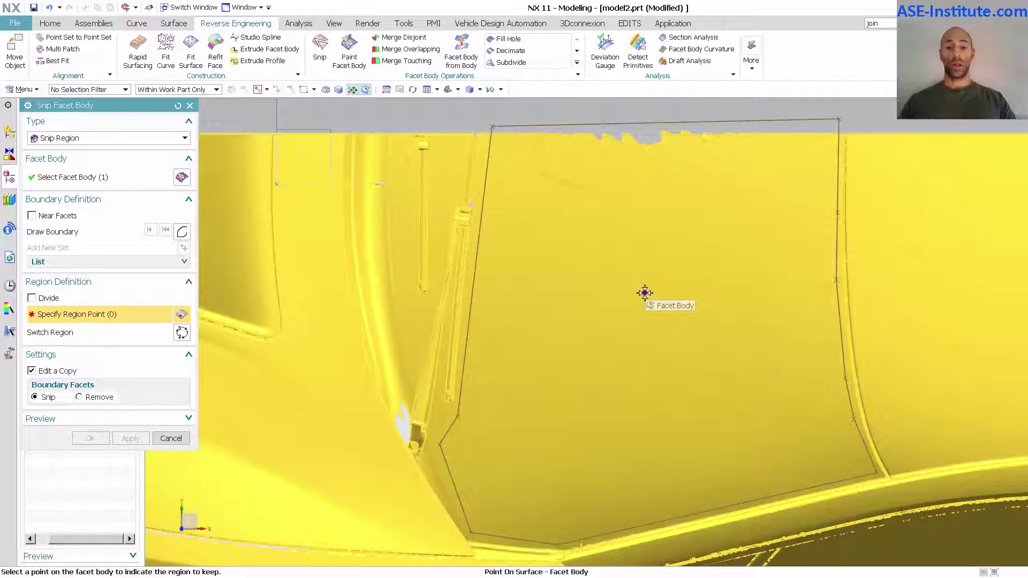
{"action": "left_click", "coordinate": [645, 293]}
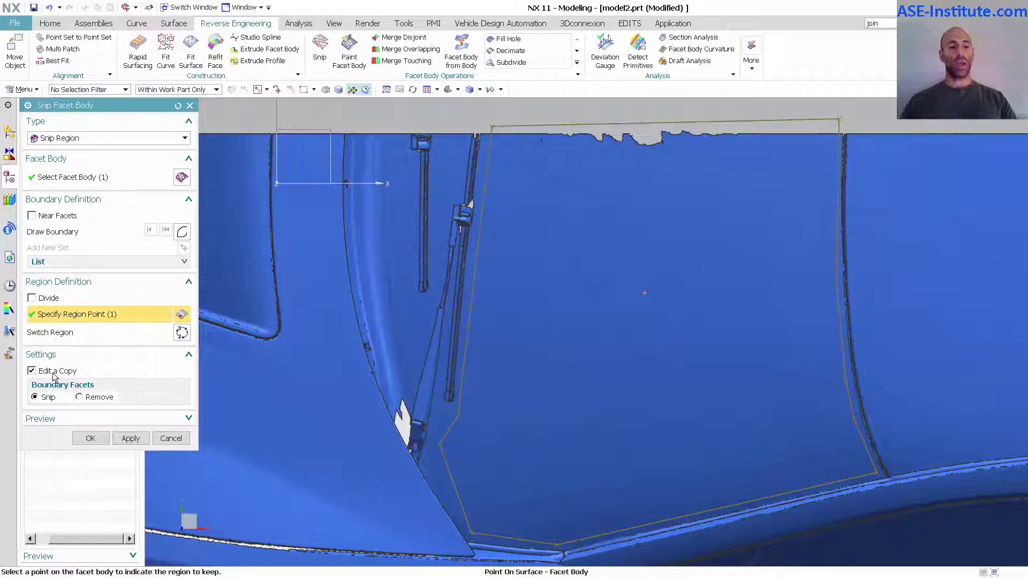
{"action": "left_click", "coordinate": [90, 439]}
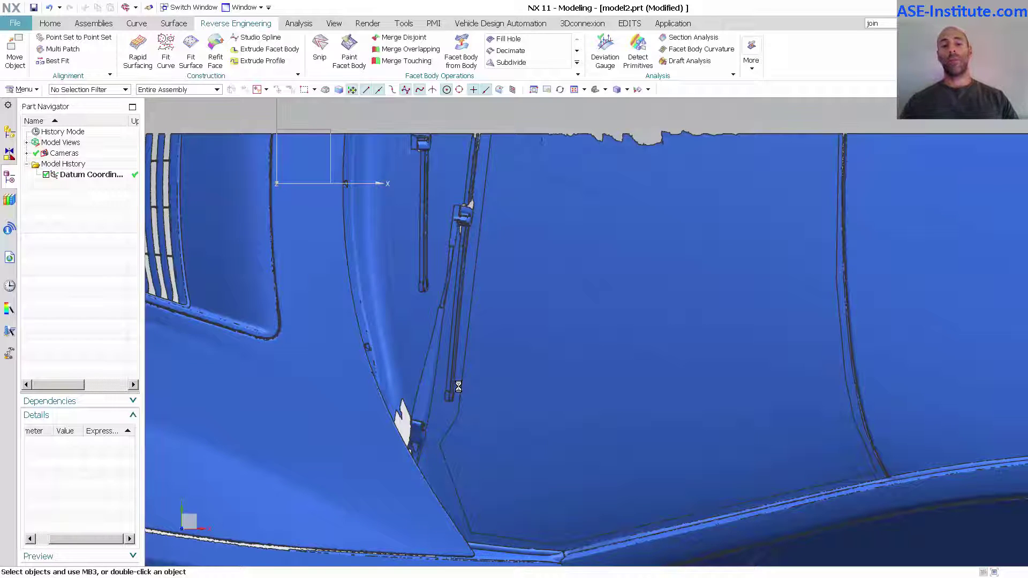
Hide the original car facet body, leaving only the snipped windshield region displayed.
{"action": "middle_click_drag", "start_coordinate": [458, 387], "coordinate": [449, 278]}
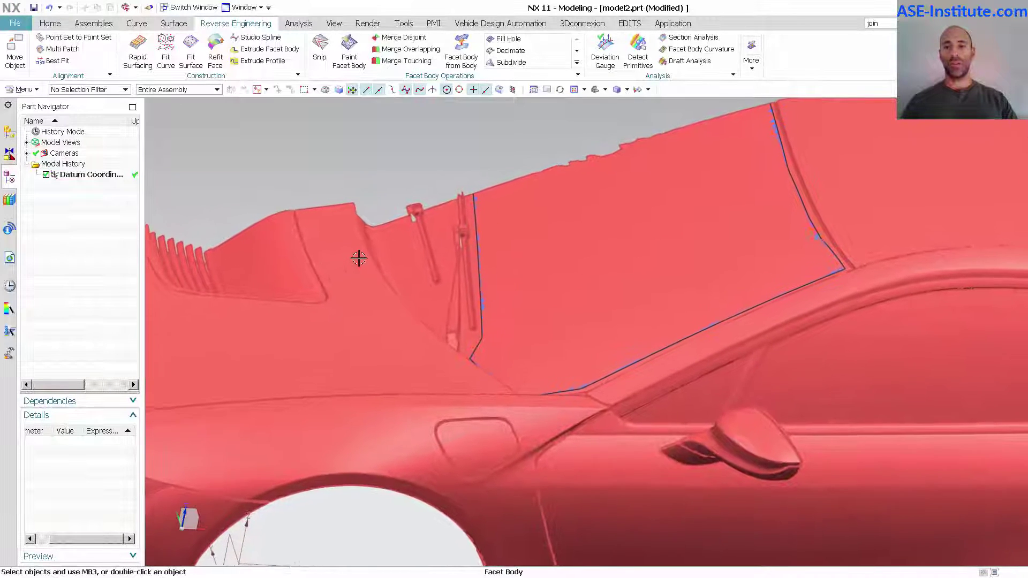
{"action": "right_click", "coordinate": [351, 258]}
{"action": "left_click", "coordinate": [372, 282]}
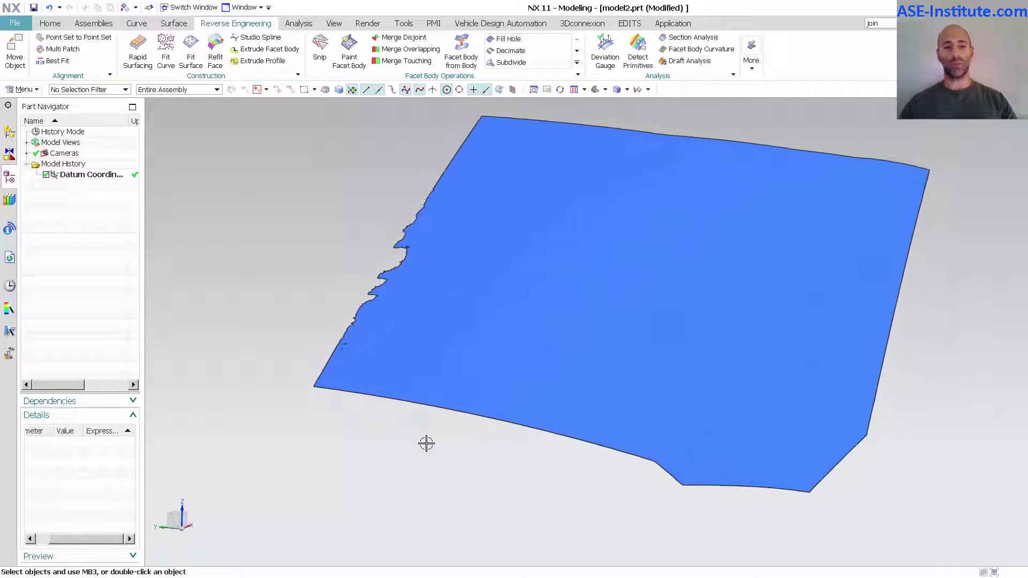
Change the display color of the windshield facet body to Green.
{"action": "left_click", "coordinate": [459, 246]}
{"action": "key", "text": "ctrl+j"}
{"action": "left_click", "coordinate": [153, 169]}
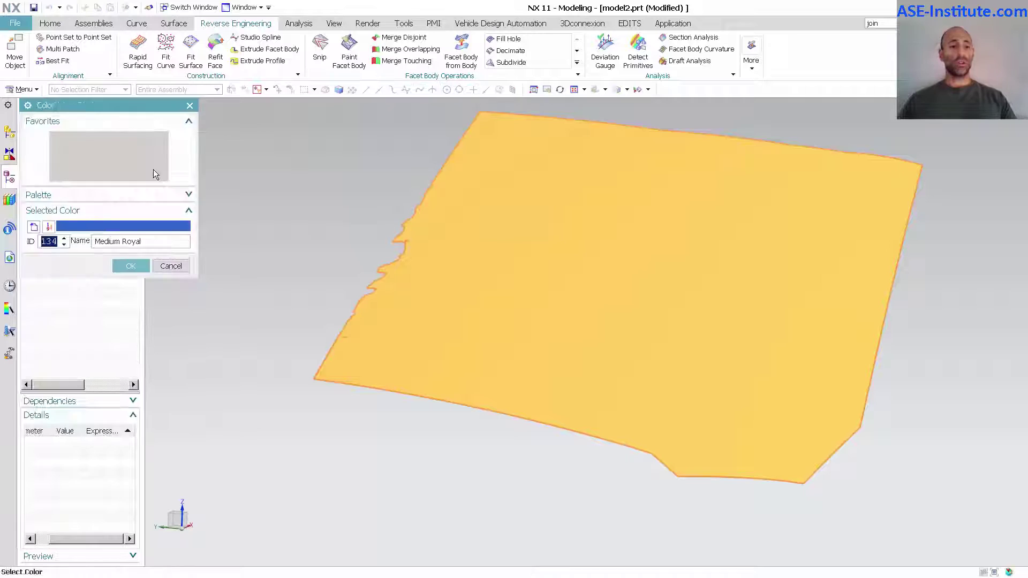
{"action": "left_click", "coordinate": [105, 138]}
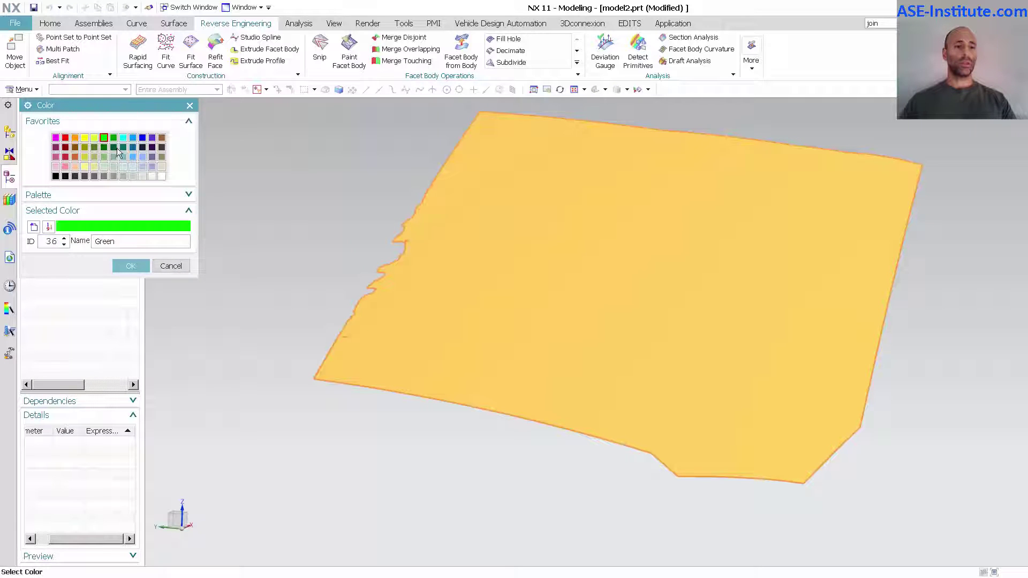
{"action": "middle_click", "coordinate": [117, 150]}
{"action": "left_click_drag", "start_coordinate": [39, 256], "coordinate": [132, 267]}
{"action": "middle_click", "coordinate": [271, 243]}
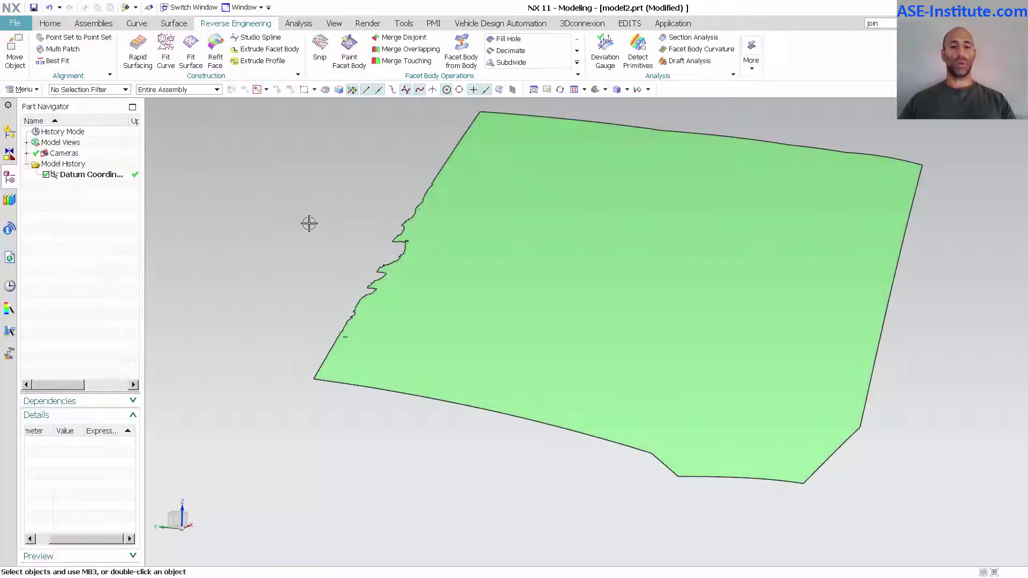
Create a non-associative section curve through the windshield facet body at the datum's XZ plane, using Auto Fit with degree 3 to 7.
{"action": "left_click", "coordinate": [137, 23]}
{"action": "left_click", "coordinate": [476, 63]}
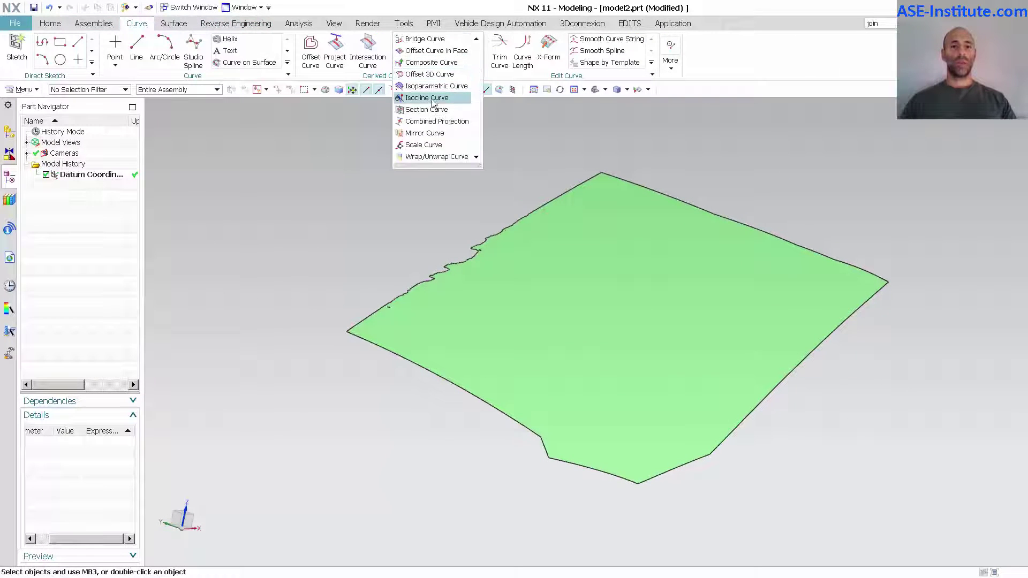
{"action": "left_click", "coordinate": [438, 110]}
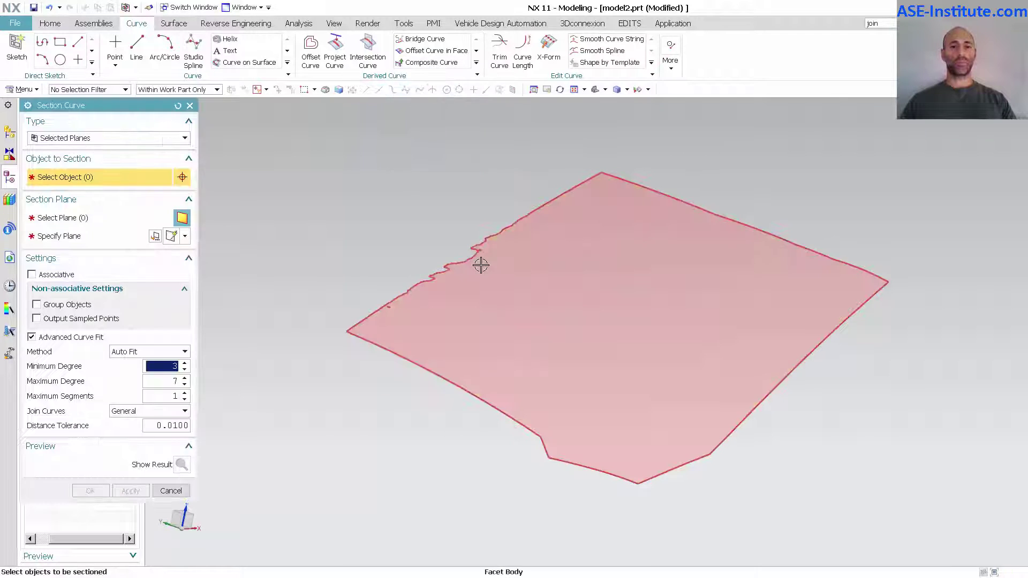
{"action": "left_click", "coordinate": [482, 264]}
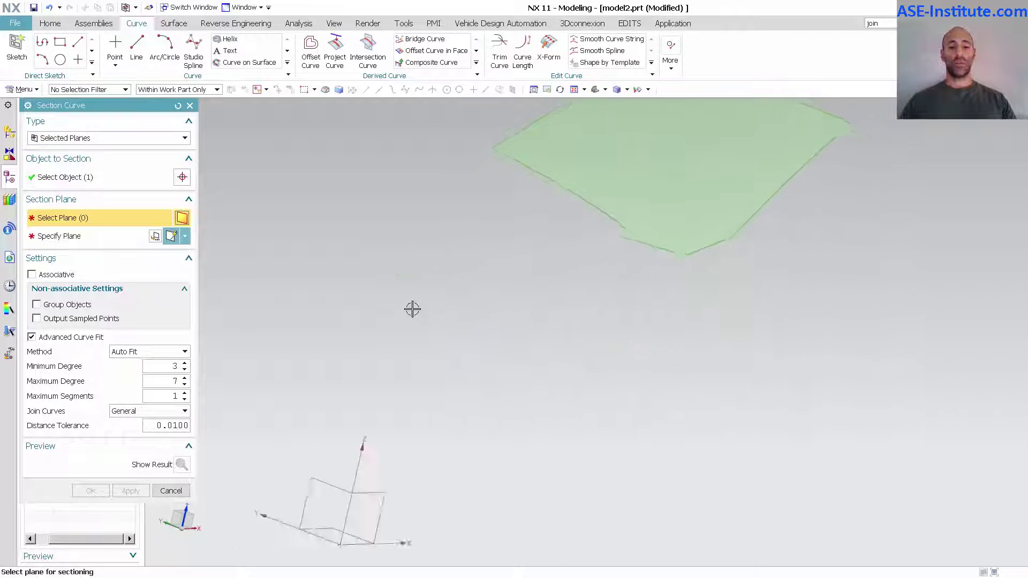
{"action": "left_click", "coordinate": [414, 414]}
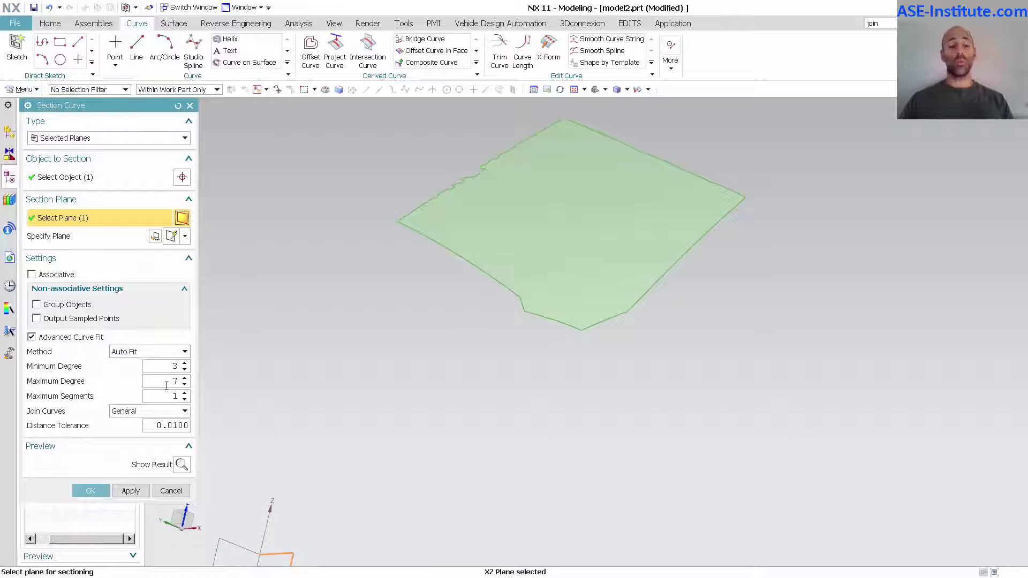
{"action": "left_click", "coordinate": [97, 491]}
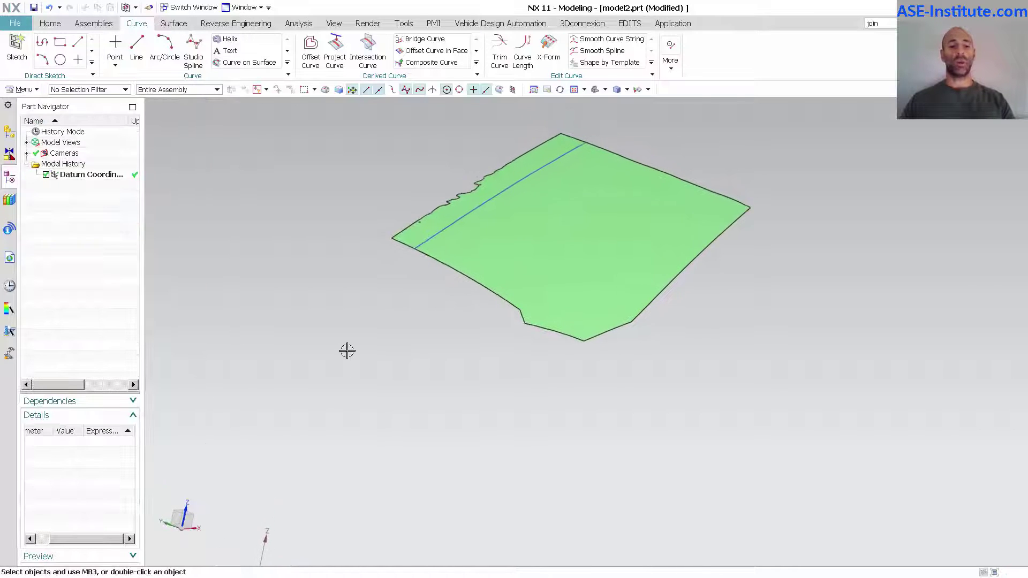
Copy the section spline on the windshield and paste a duplicate in place.
{"action": "scroll", "coordinate": [413, 314], "scroll_direction": "up", "scroll_amount": 1}
{"action": "left_click", "coordinate": [441, 225]}
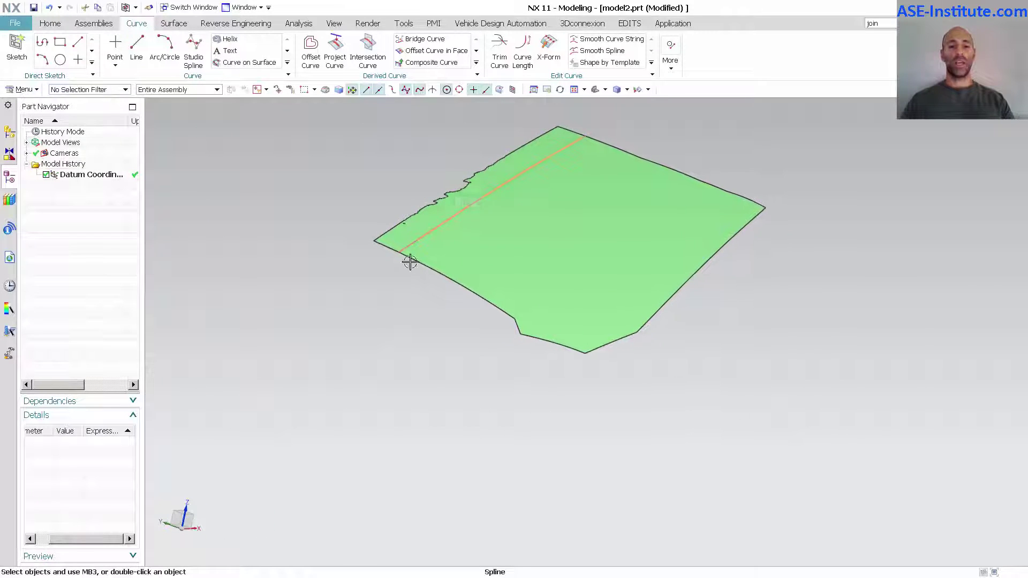
{"action": "left_click", "coordinate": [410, 261]}
{"action": "key", "text": "ctrl+c"}
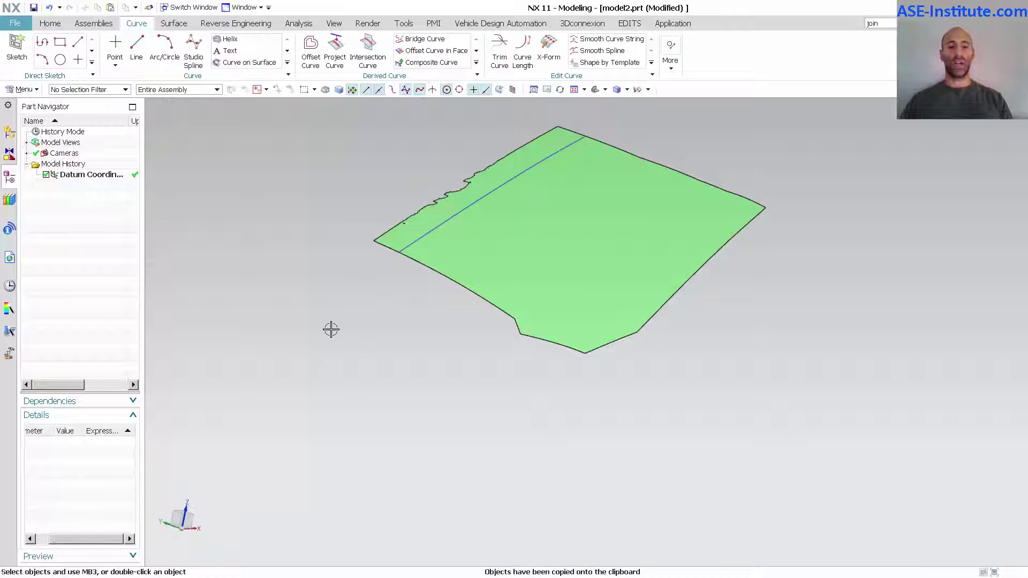
{"action": "key", "text": "ctrl+v"}
{"action": "left_click", "coordinate": [431, 238]}
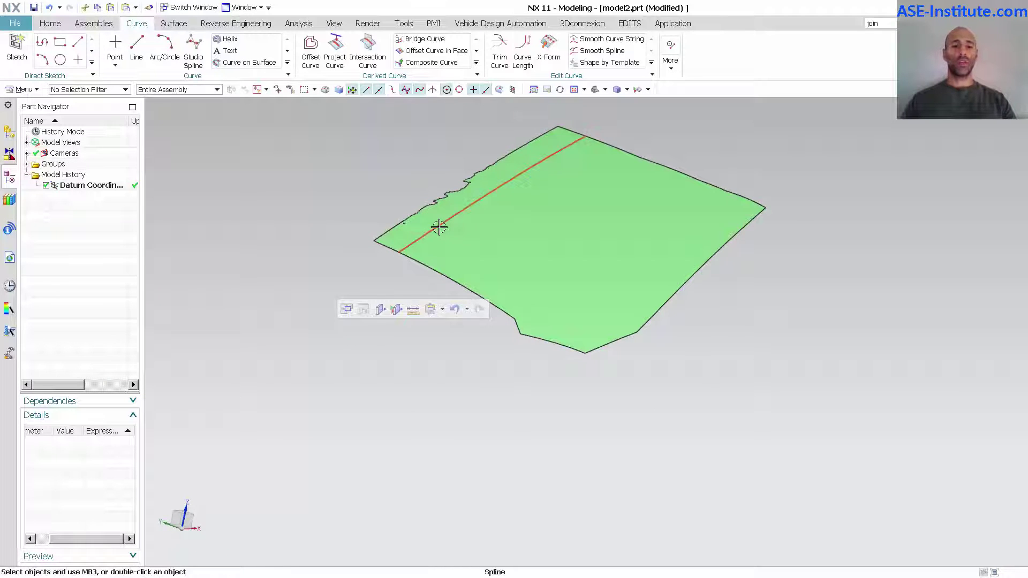
{"action": "left_click", "coordinate": [373, 359]}
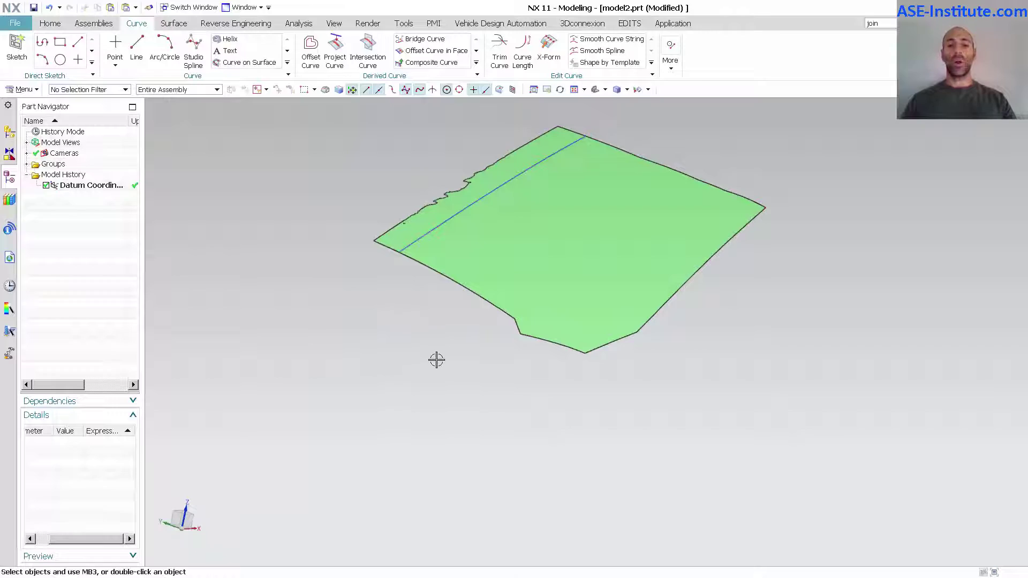
{"action": "scroll", "coordinate": [435, 359], "scroll_direction": "up", "scroll_amount": 2}
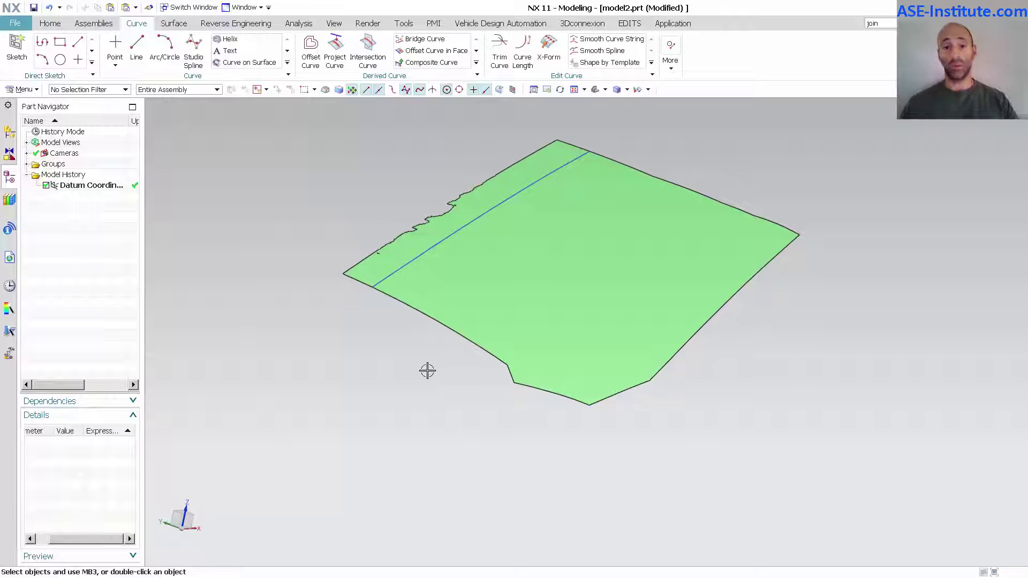
Start X-Form on one of the coincident section splines and set its parameterization to degree 4 with 1 segment.
{"action": "scroll", "coordinate": [509, 183], "scroll_direction": "up", "scroll_amount": 1}
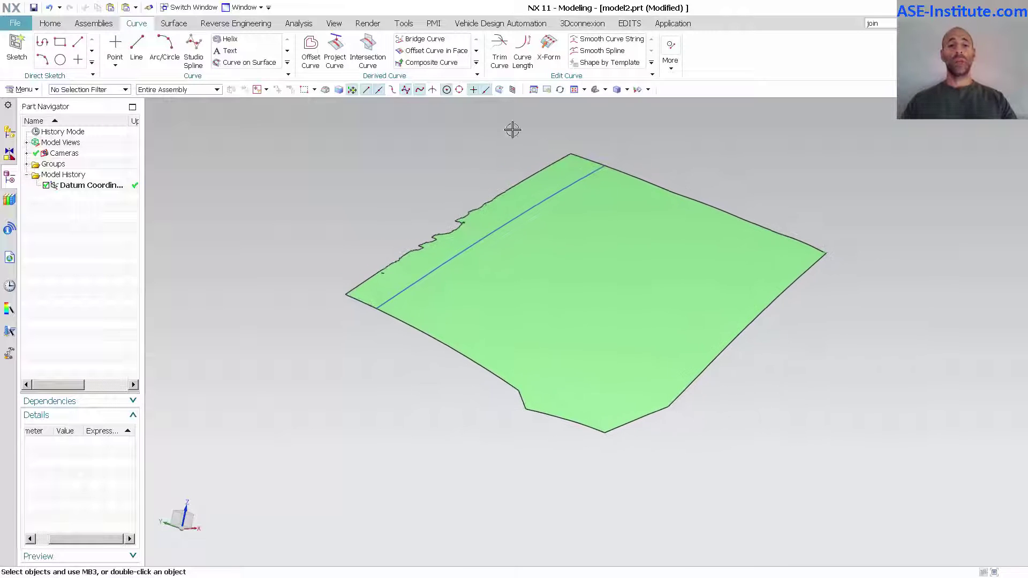
{"action": "left_click", "coordinate": [552, 51]}
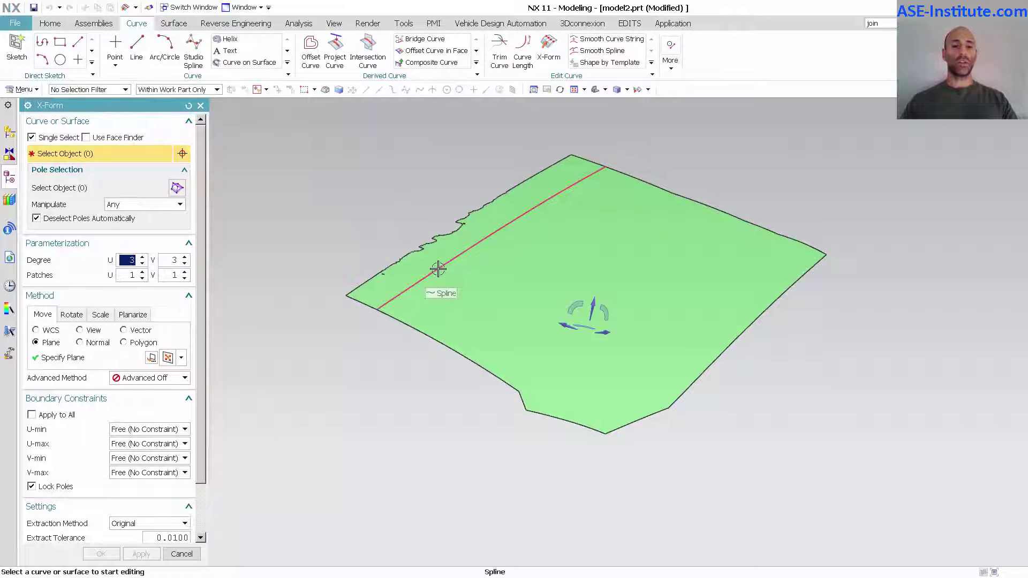
{"action": "left_click", "coordinate": [434, 254]}
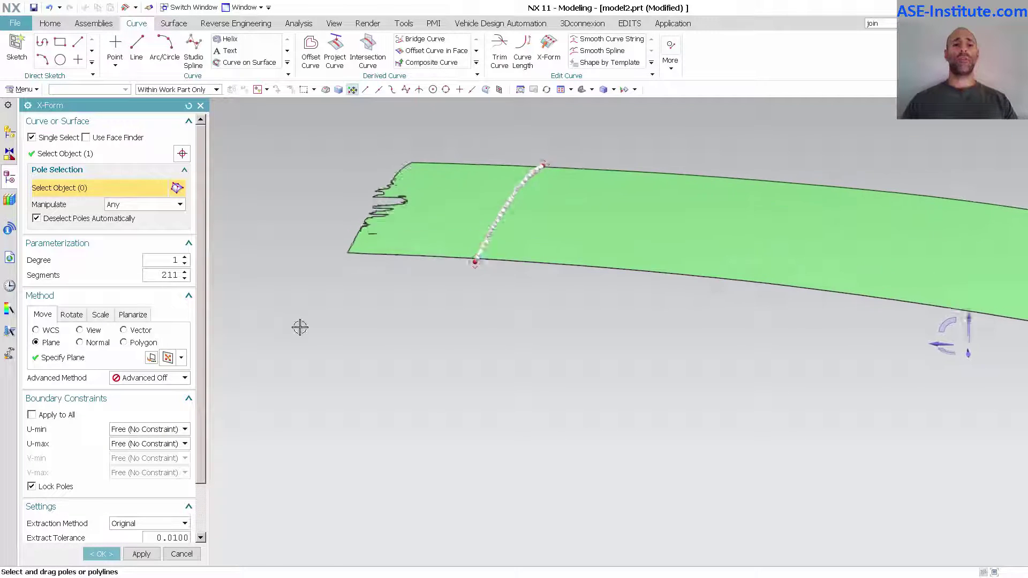
{"action": "left_click", "coordinate": [185, 257]}
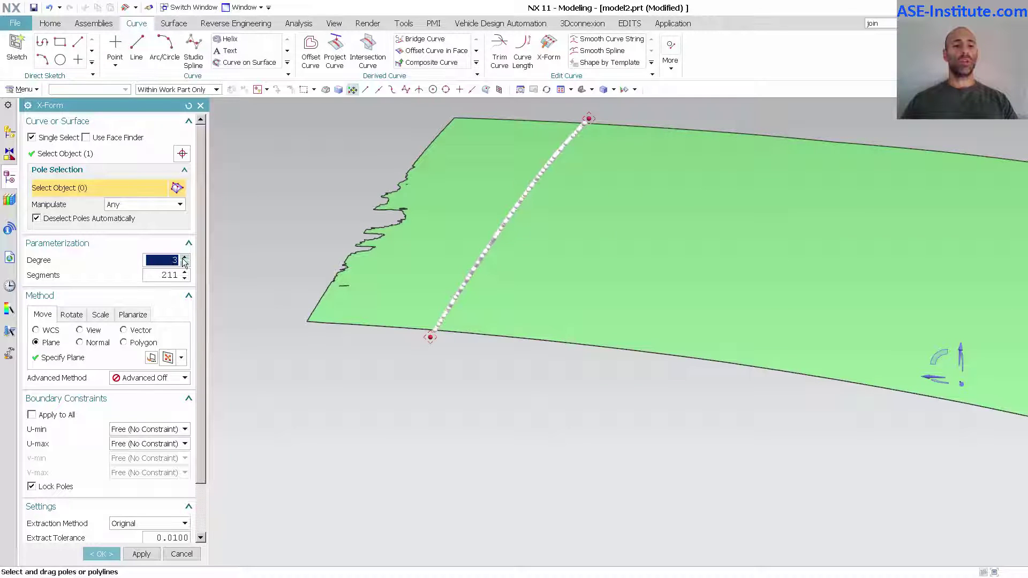
{"action": "left_click", "coordinate": [185, 258]}
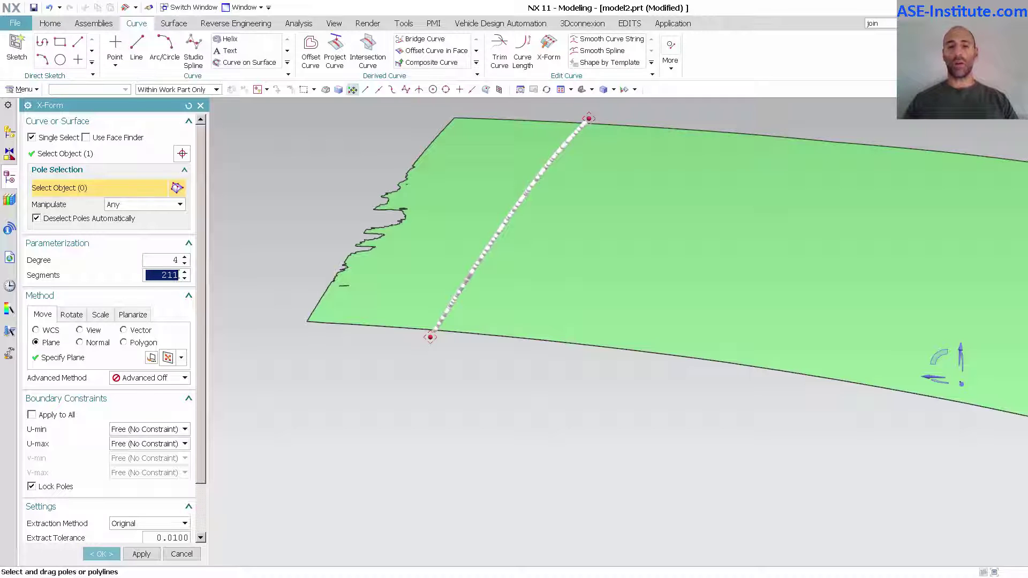
{"action": "type", "text": "0"}
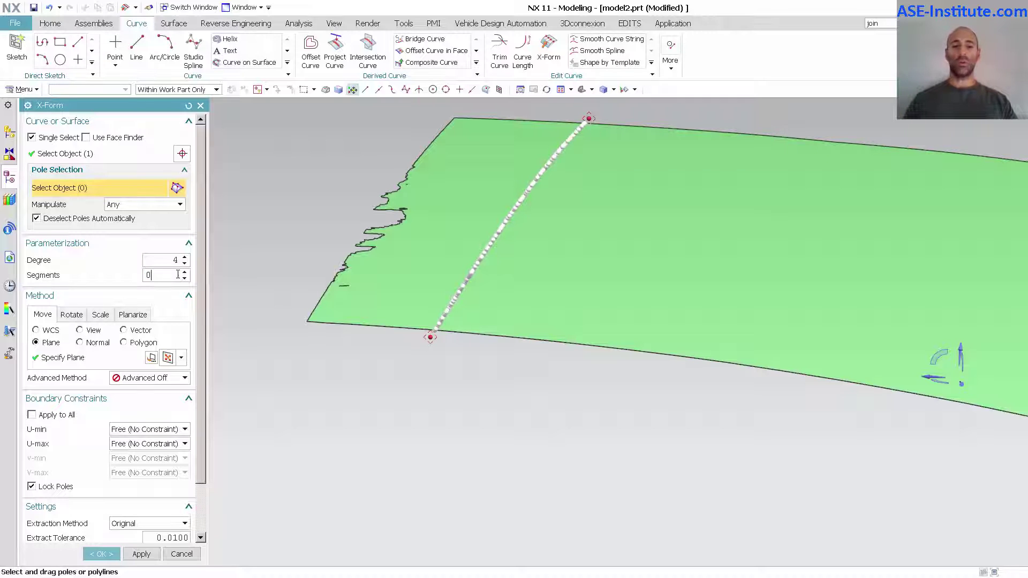
{"action": "key", "text": "Return"}
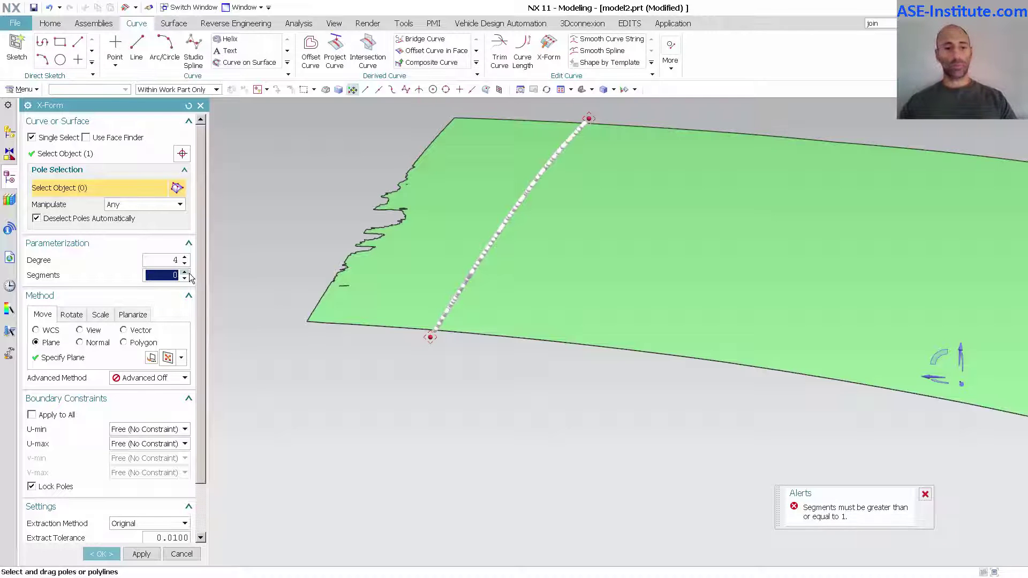
{"action": "double_click", "coordinate": [187, 273]}
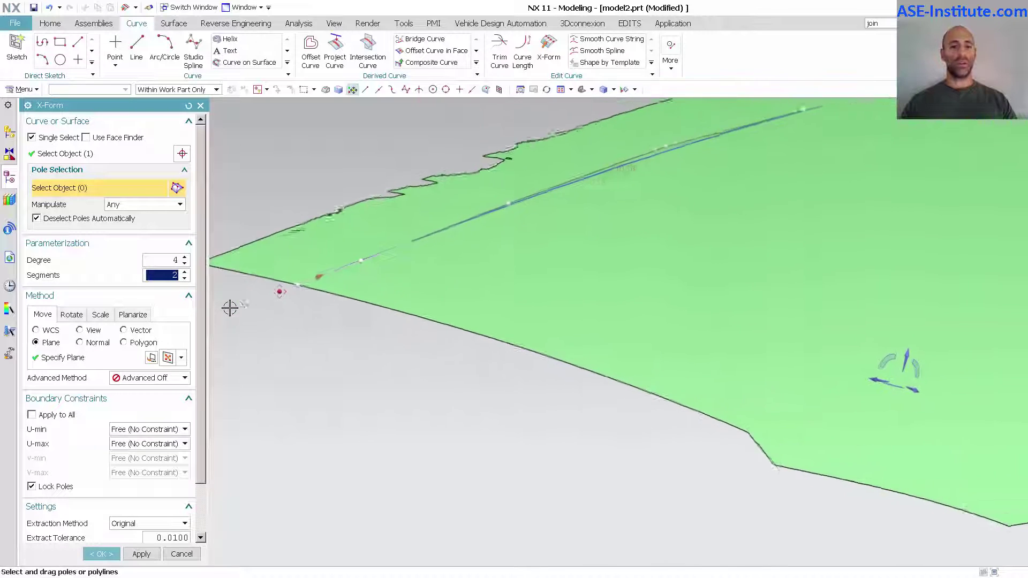
{"action": "middle_click_drag", "start_coordinate": [230, 308], "coordinate": [230, 304]}
{"action": "left_click", "coordinate": [184, 279]}
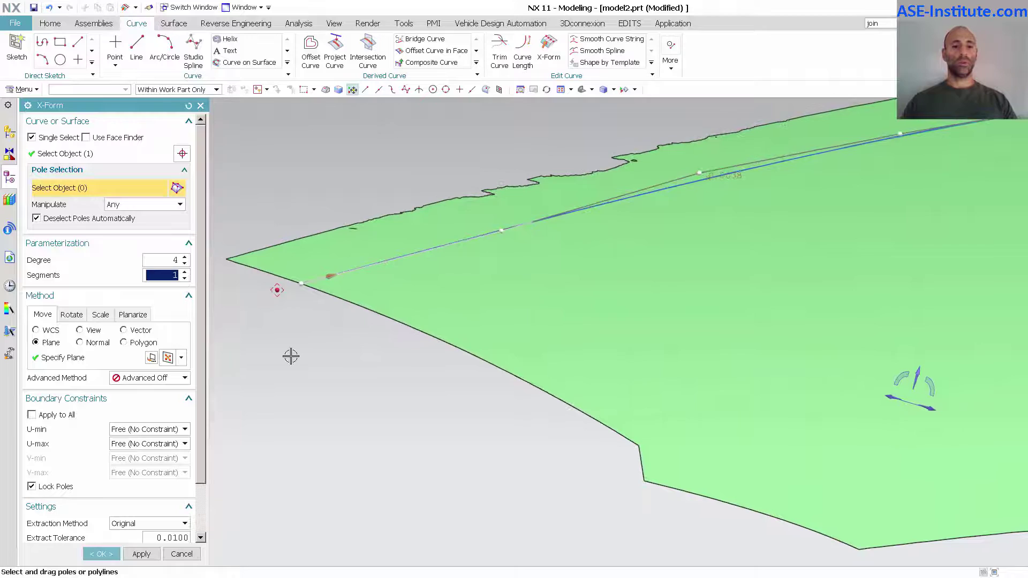
{"action": "middle_click_drag", "start_coordinate": [291, 355], "coordinate": [294, 355]}
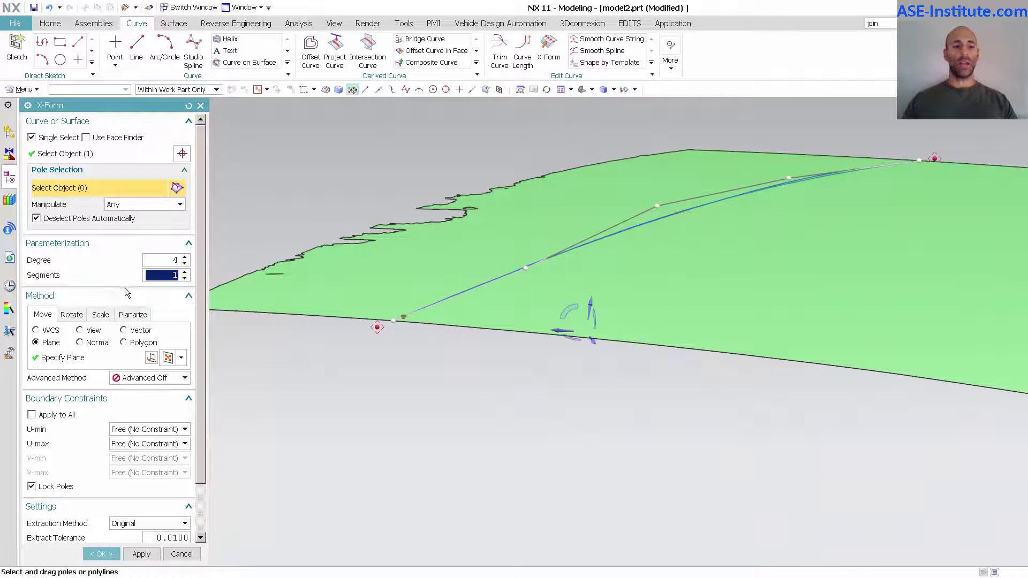
Lower the spline's degree to 2 while keeping a single segment, and accept the X-Form edit.
{"action": "left_click", "coordinate": [184, 263]}
{"action": "middle_click_drag", "start_coordinate": [236, 317], "coordinate": [249, 317]}
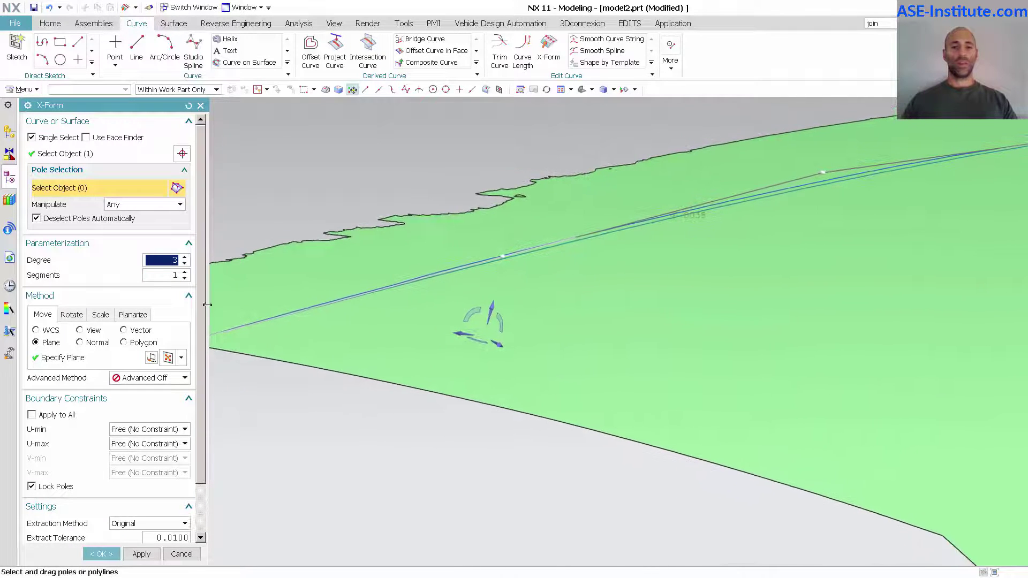
{"action": "left_click", "coordinate": [184, 264]}
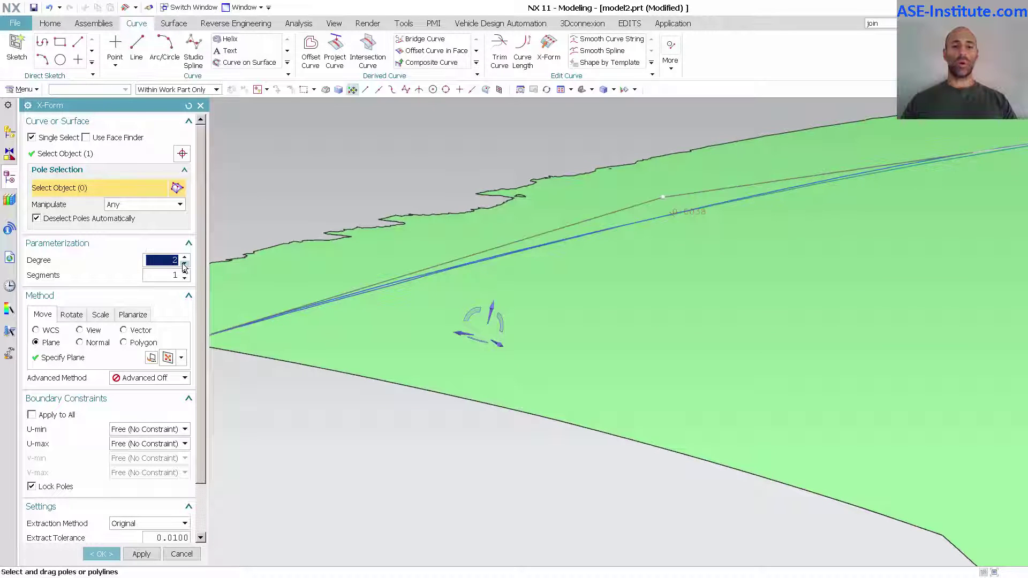
{"action": "middle_click_drag", "start_coordinate": [266, 333], "coordinate": [241, 346]}
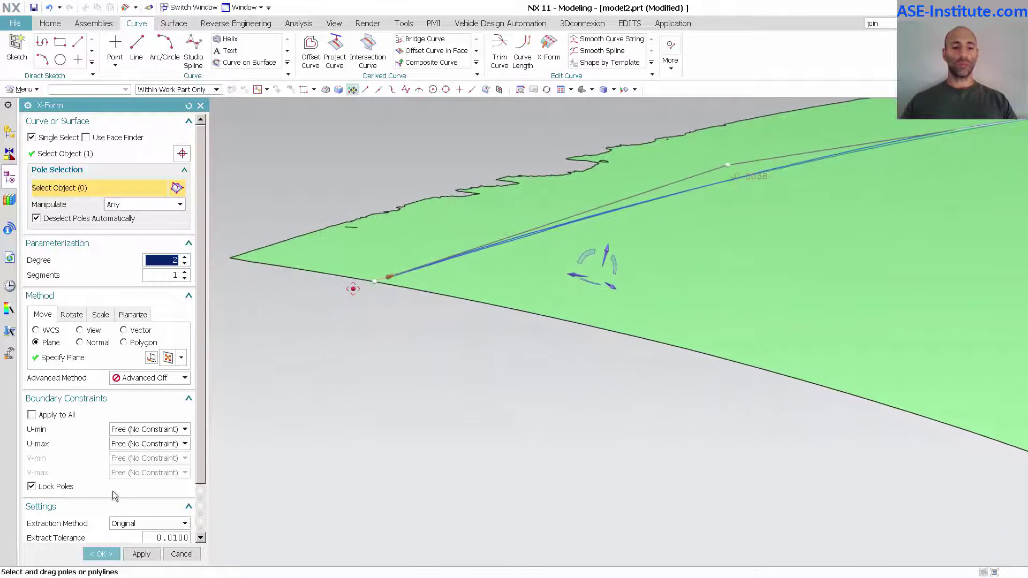
{"action": "left_click", "coordinate": [113, 551]}
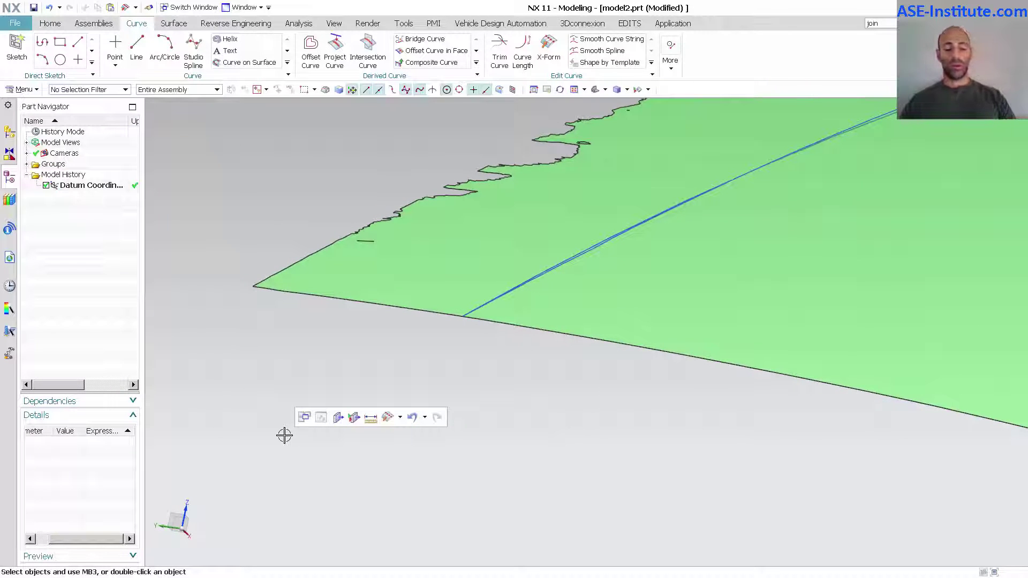
Change the display color of the simplified degree 2 spline to magenta.
{"action": "key", "text": "ctrl+j"}
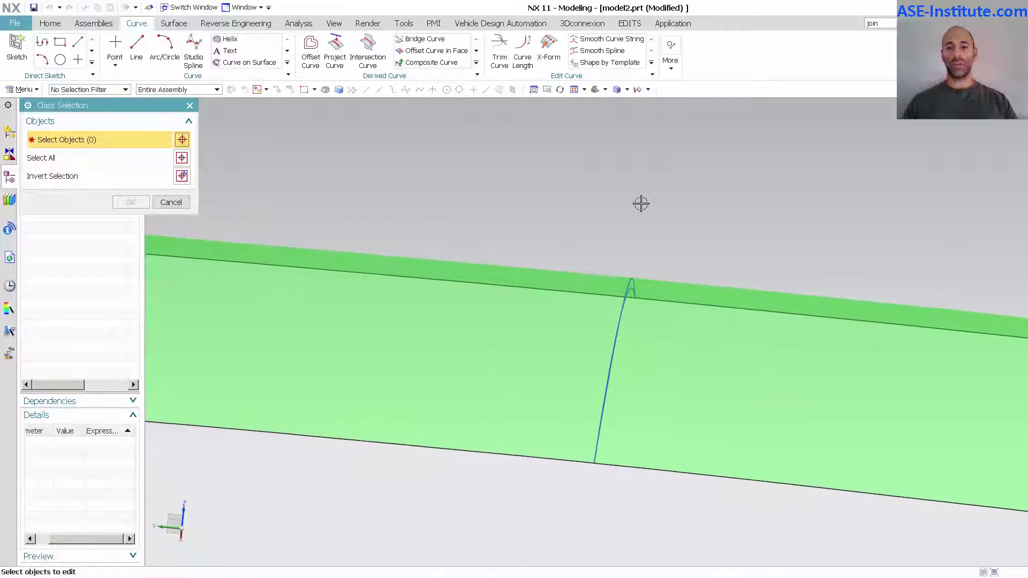
{"action": "right_click", "coordinate": [662, 196]}
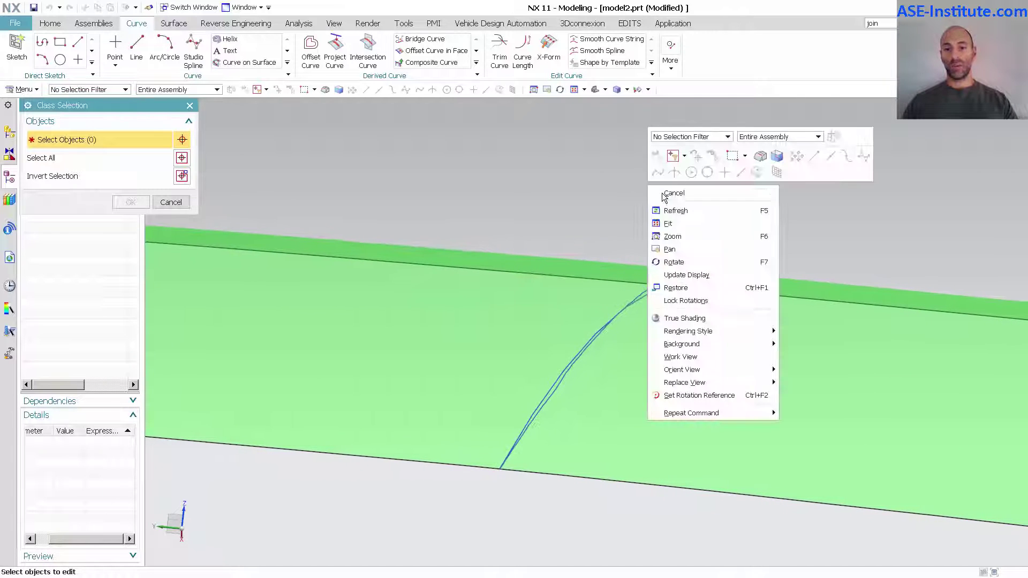
{"action": "left_click", "coordinate": [683, 274]}
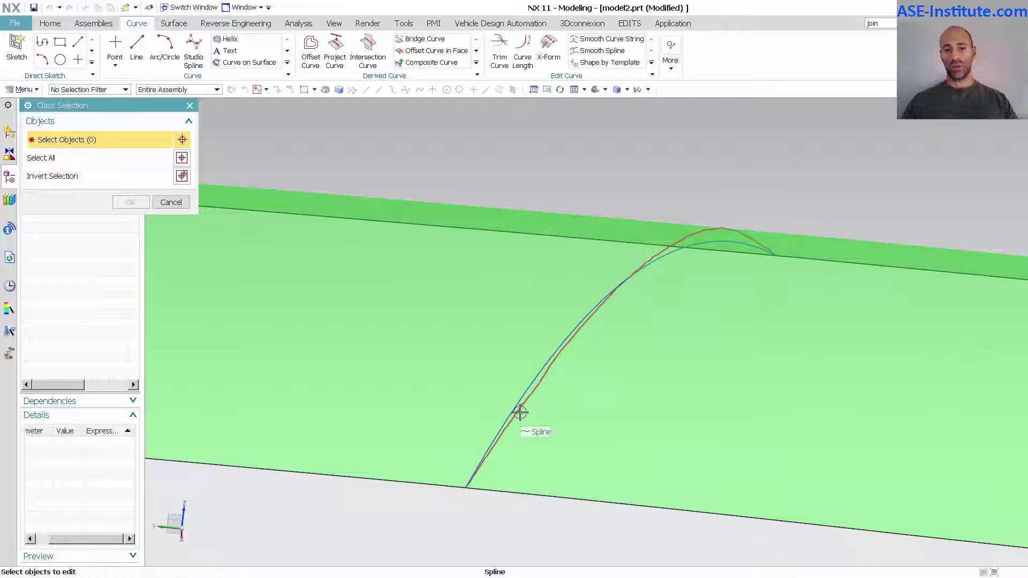
{"action": "left_click", "coordinate": [535, 373]}
{"action": "middle_click", "coordinate": [570, 171]}
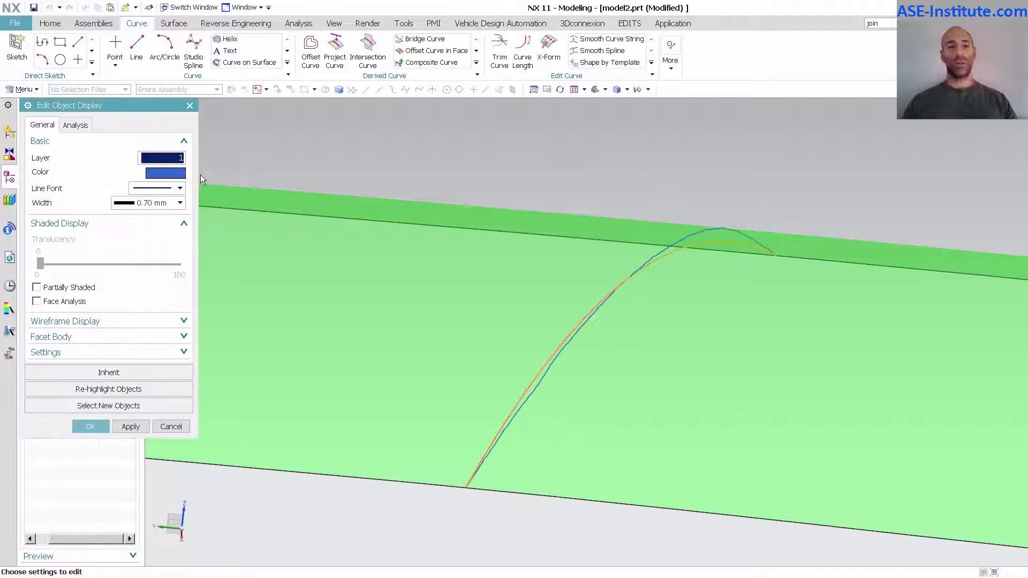
{"action": "left_click", "coordinate": [165, 173]}
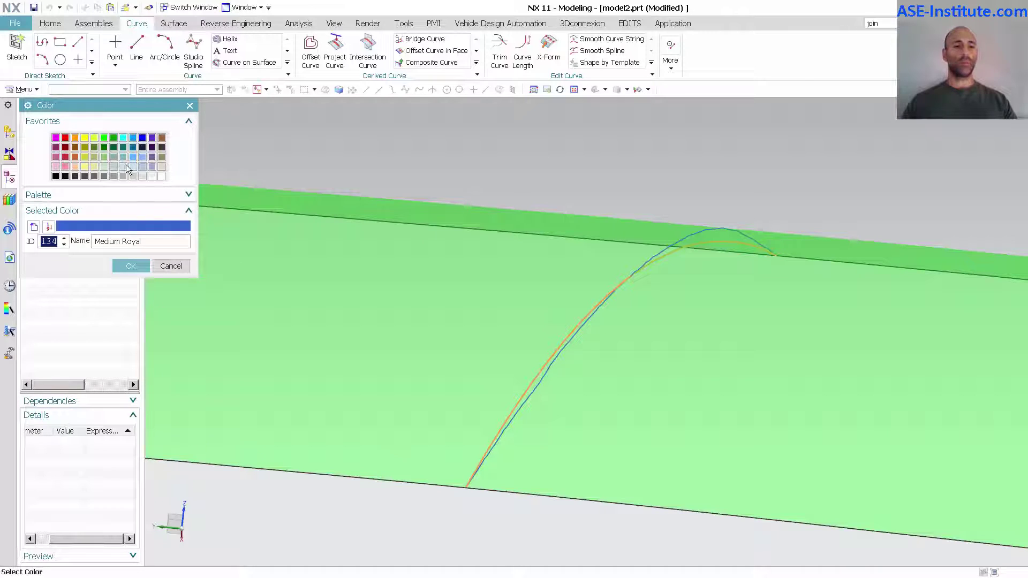
{"action": "left_click", "coordinate": [66, 139]}
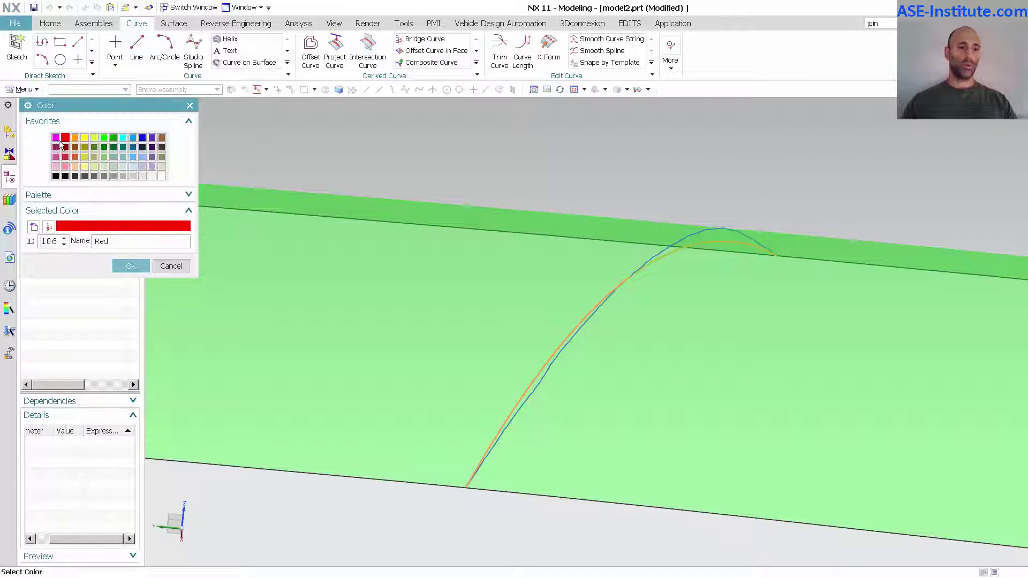
{"action": "left_click", "coordinate": [56, 138]}
{"action": "middle_click", "coordinate": [308, 167]}
{"action": "middle_click", "coordinate": [308, 168]}
Set up a 3D Deviation Gauge with the magenta spline as the object and the blue section spline as the reference.
{"action": "scroll", "coordinate": [367, 154], "scroll_direction": "up", "scroll_amount": 2}
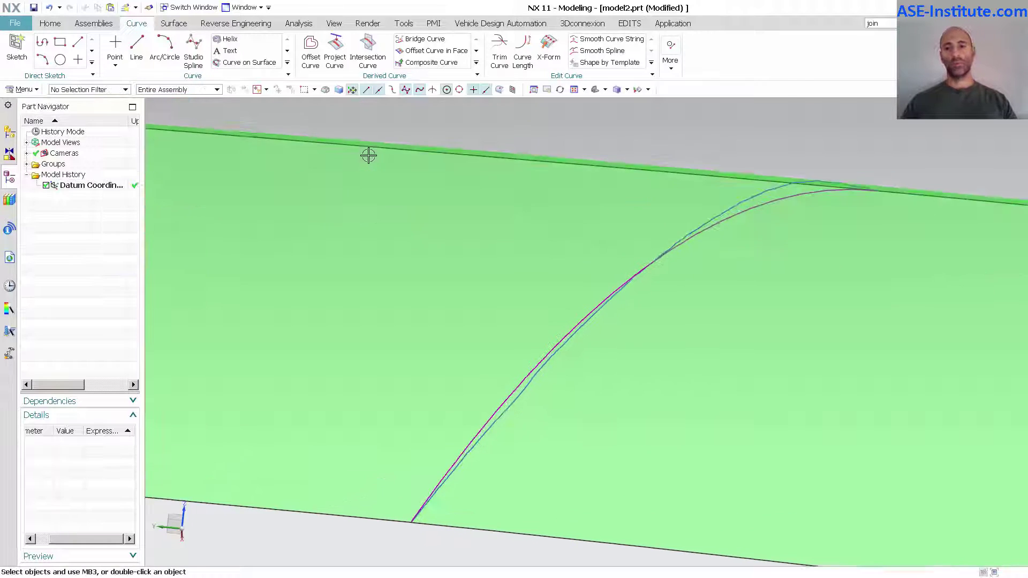
{"action": "scroll", "coordinate": [368, 155], "scroll_direction": "down", "scroll_amount": 4}
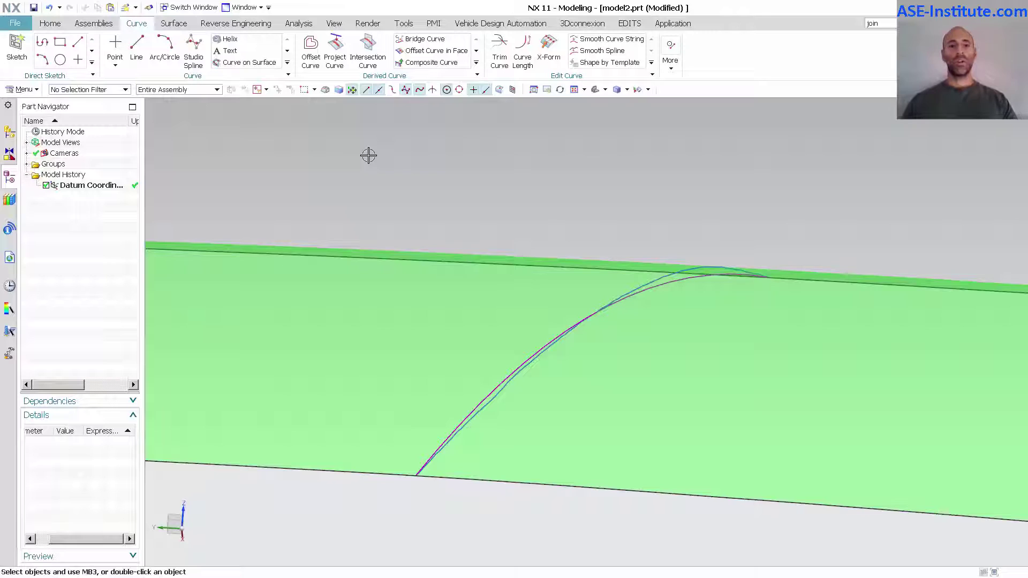
{"action": "scroll", "coordinate": [360, 152], "scroll_direction": "up", "scroll_amount": 1}
{"action": "left_click", "coordinate": [297, 24]}
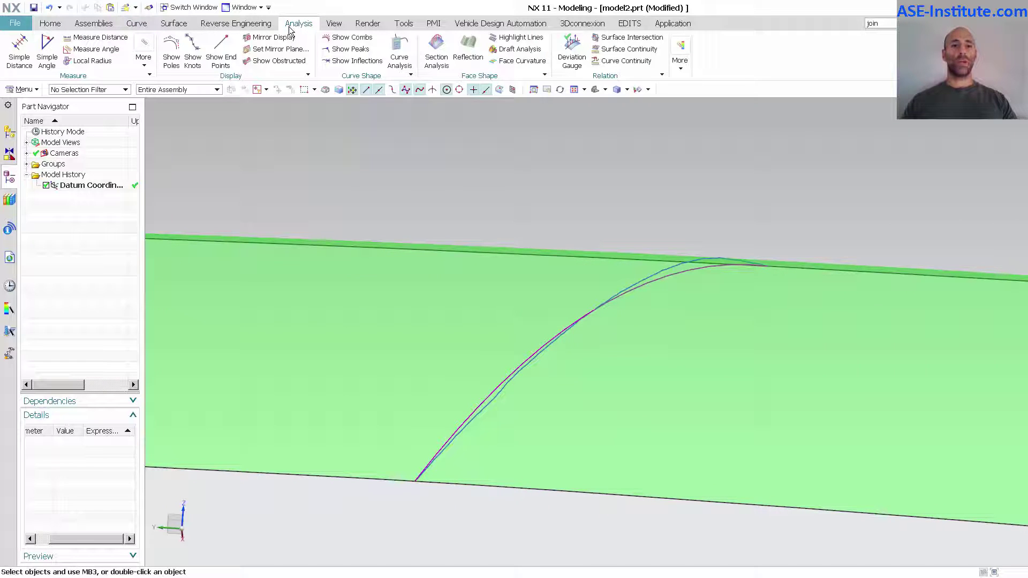
{"action": "left_click", "coordinate": [572, 50]}
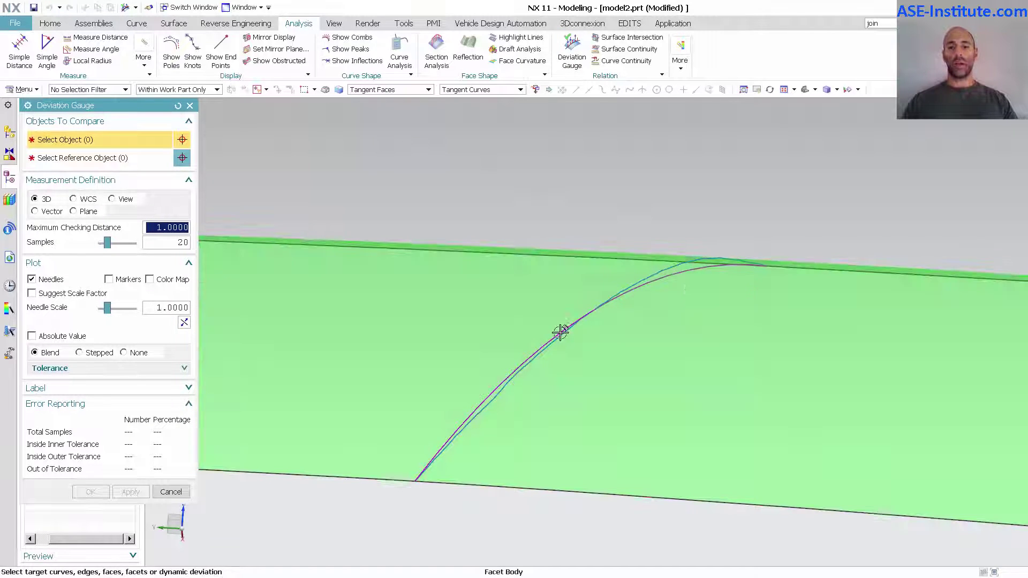
{"action": "left_click", "coordinate": [505, 382]}
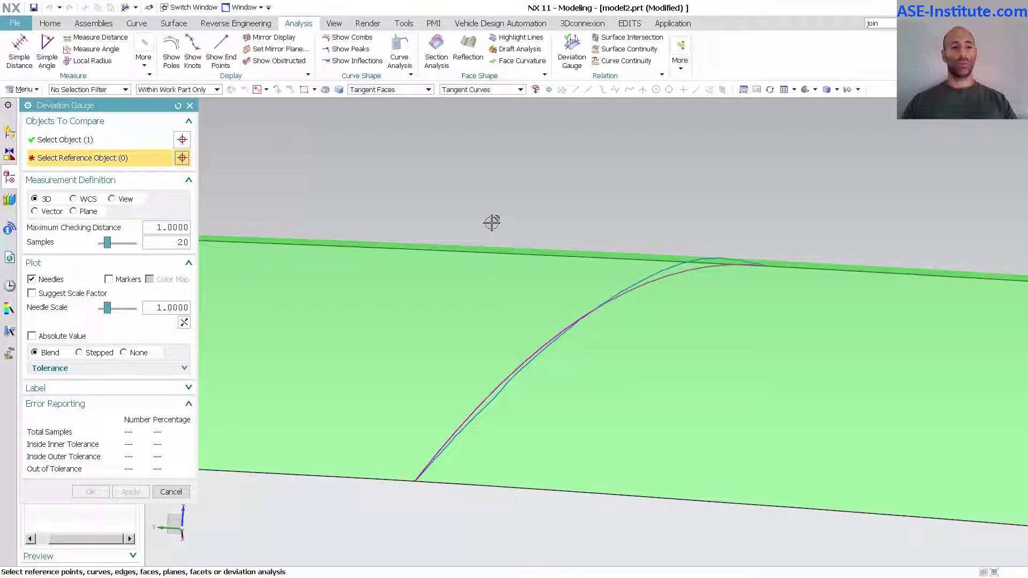
{"action": "left_click", "coordinate": [663, 271]}
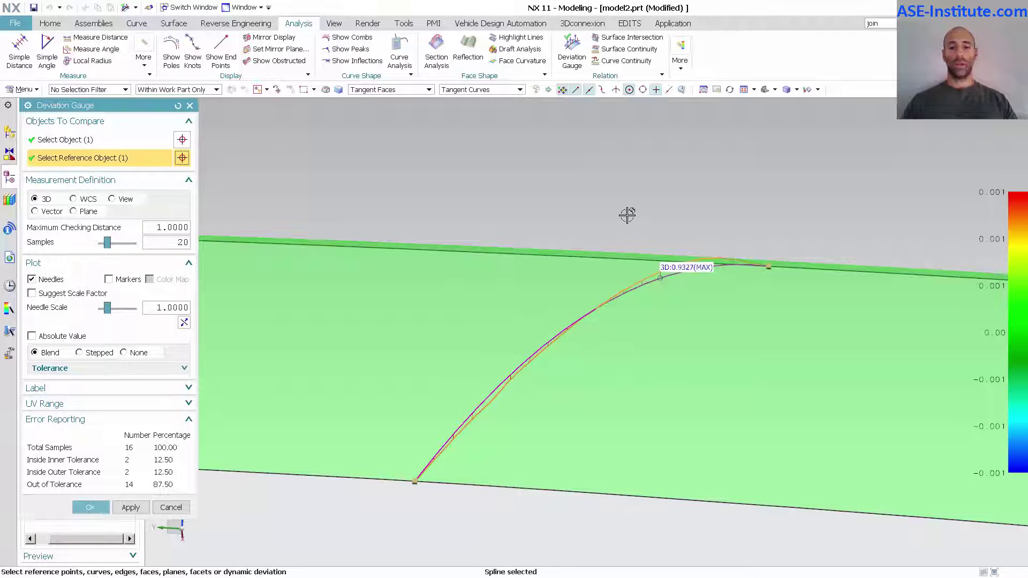
{"action": "middle_click_drag", "start_coordinate": [621, 209], "coordinate": [595, 205]}
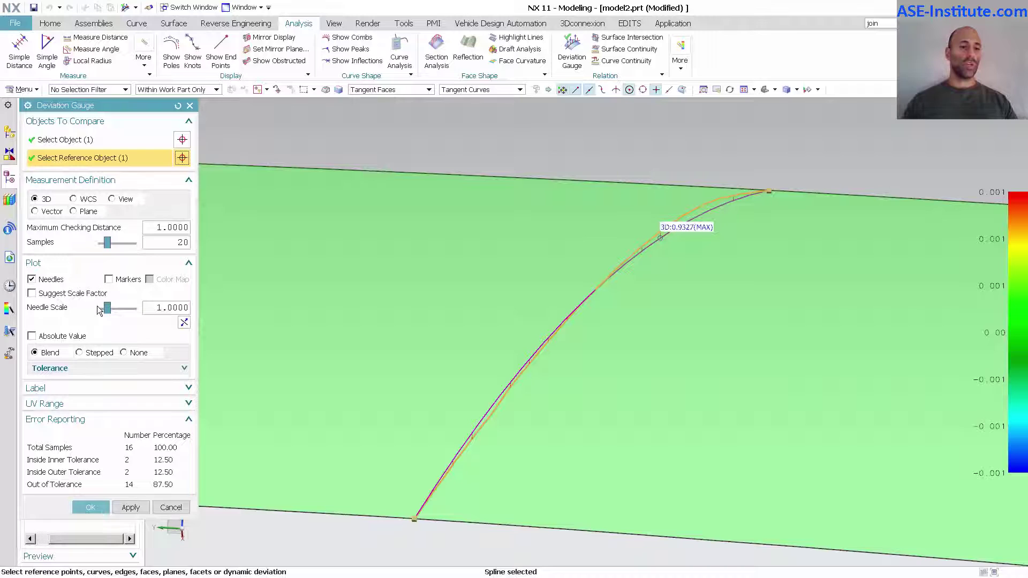
Use the suggested needle scale factor, 82 samples and a maximum checking distance of 2, and create the deviation gauge.
{"action": "left_click_drag", "start_coordinate": [110, 311], "coordinate": [116, 308]}
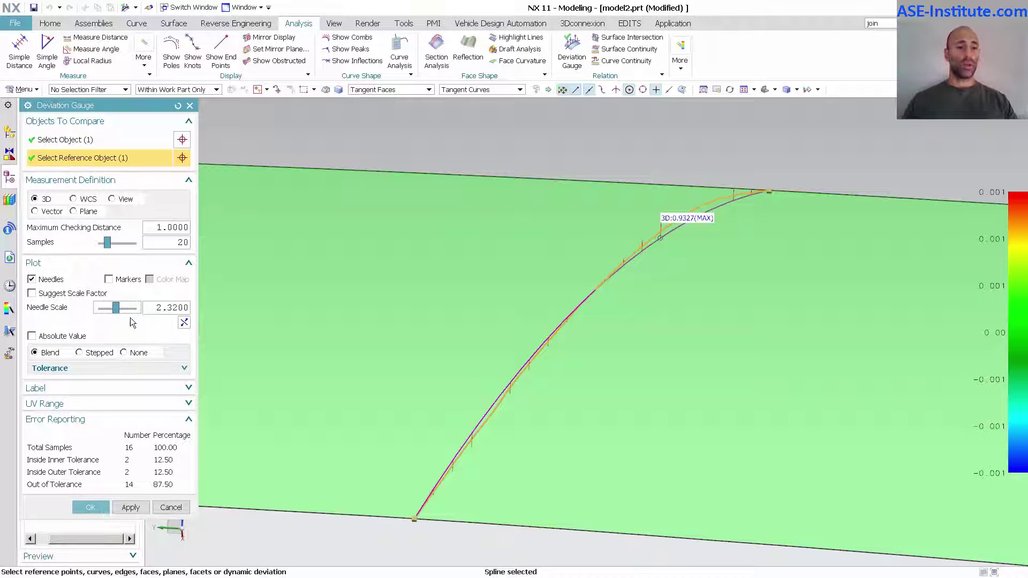
{"action": "left_click", "coordinate": [90, 293]}
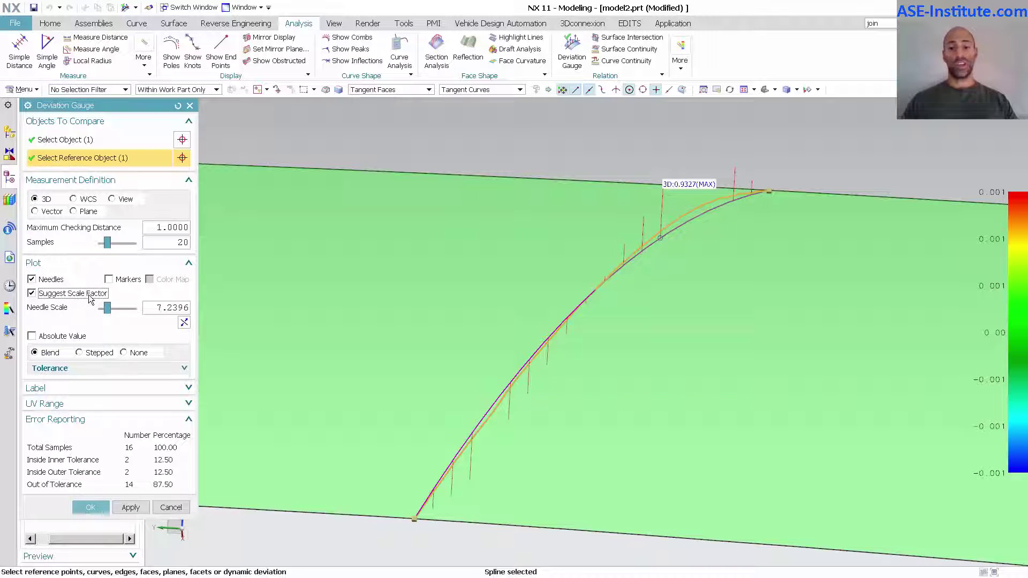
{"action": "left_click_drag", "start_coordinate": [110, 242], "coordinate": [132, 247]}
{"action": "double_click", "coordinate": [168, 229]}
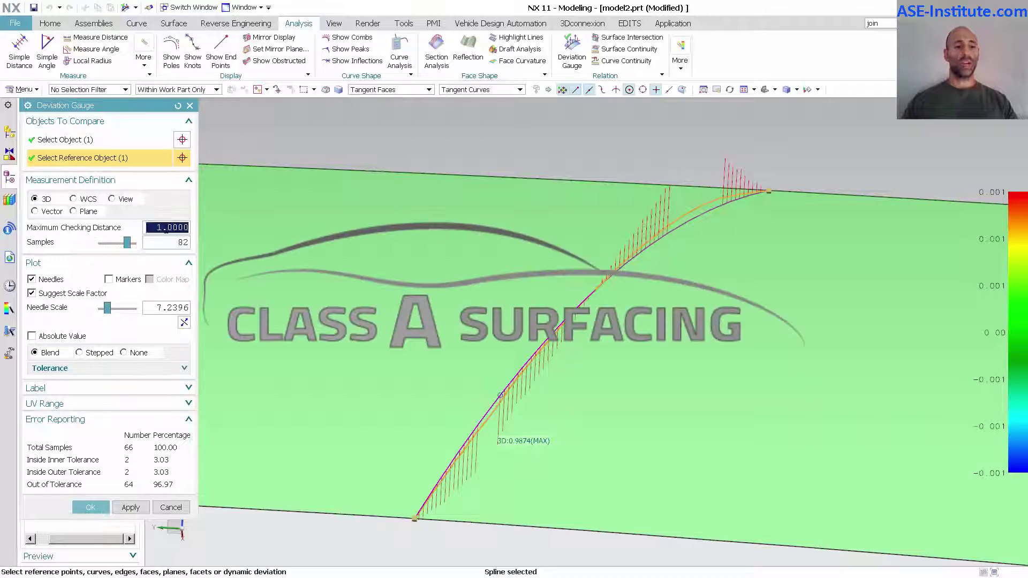
{"action": "type", "text": "2"}
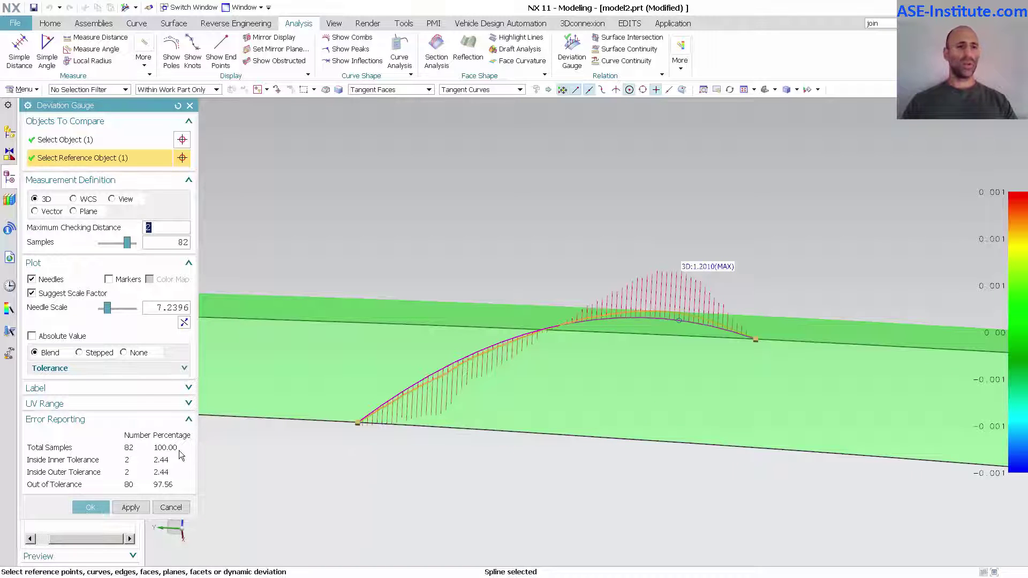
{"action": "left_click", "coordinate": [90, 507]}
Open the magenta spline in X-Form and raise its degree to 3 with a single segment.
{"action": "scroll", "coordinate": [432, 523], "scroll_direction": "up", "scroll_amount": 3}
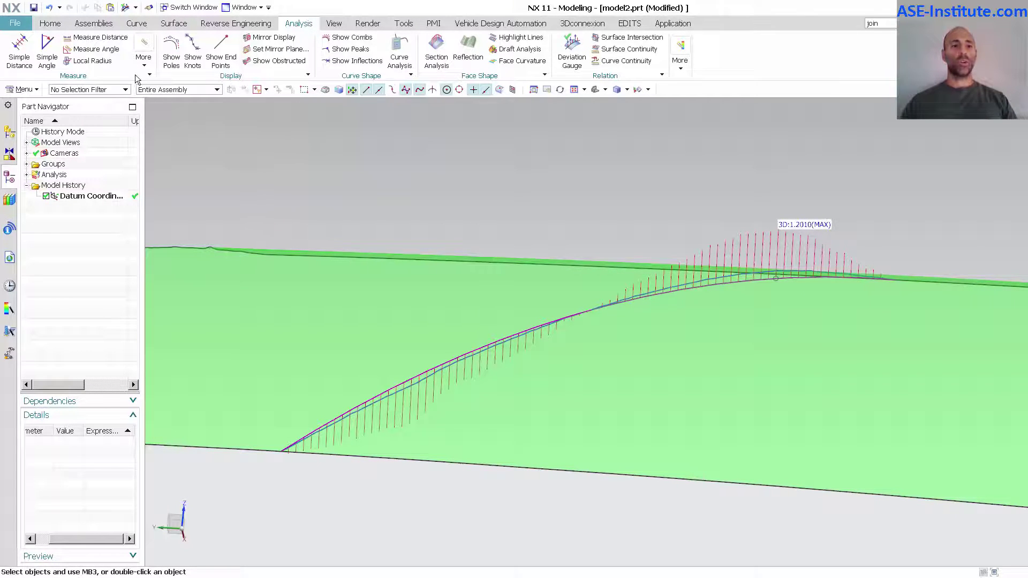
{"action": "left_click", "coordinate": [173, 24]}
{"action": "left_click", "coordinate": [605, 51]}
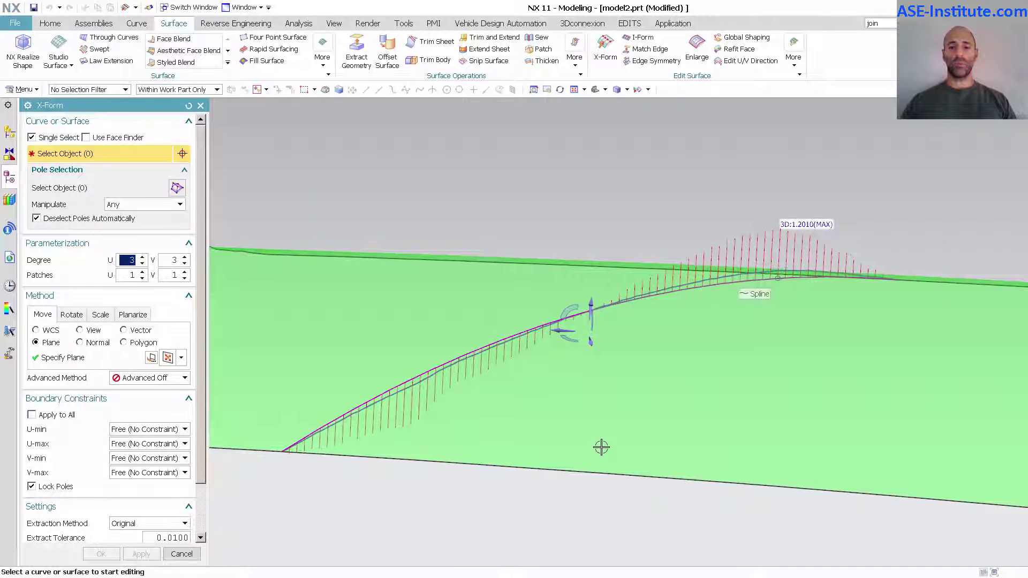
{"action": "scroll", "coordinate": [327, 352], "scroll_direction": "up", "scroll_amount": 3}
{"action": "left_click", "coordinate": [451, 385]}
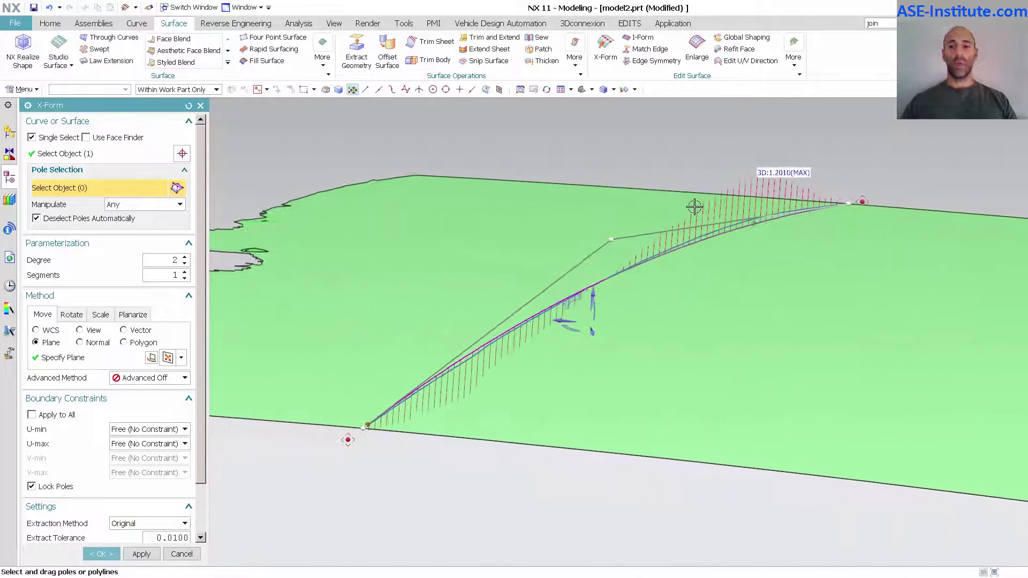
{"action": "left_click", "coordinate": [184, 258]}
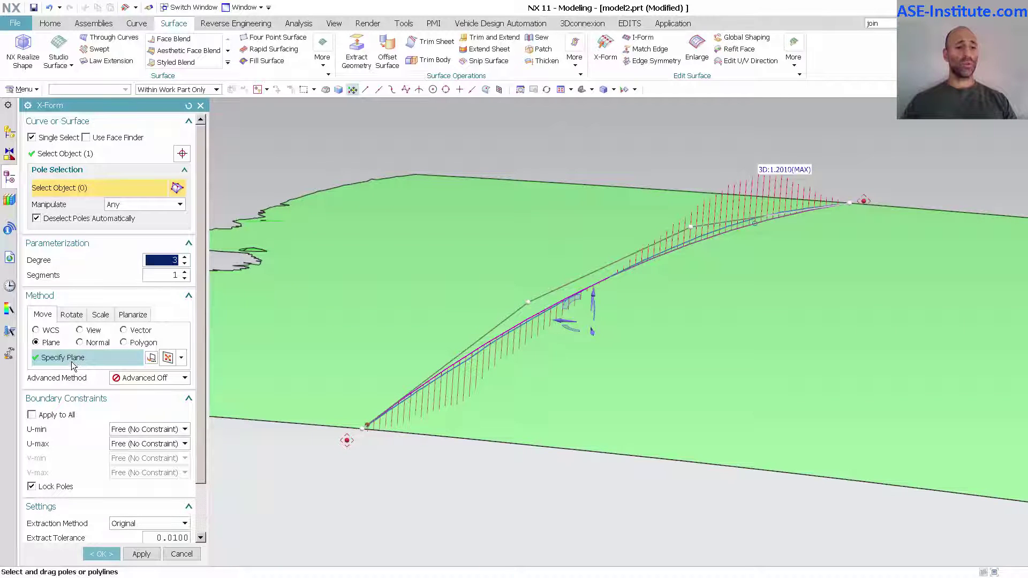
Define the X-Form movement plane as an At Distance plane from the datum coordinate system's XZ plane, with 0 mm offset.
{"action": "left_click", "coordinate": [84, 358]}
{"action": "middle_click_drag", "start_coordinate": [452, 497], "coordinate": [497, 476]}
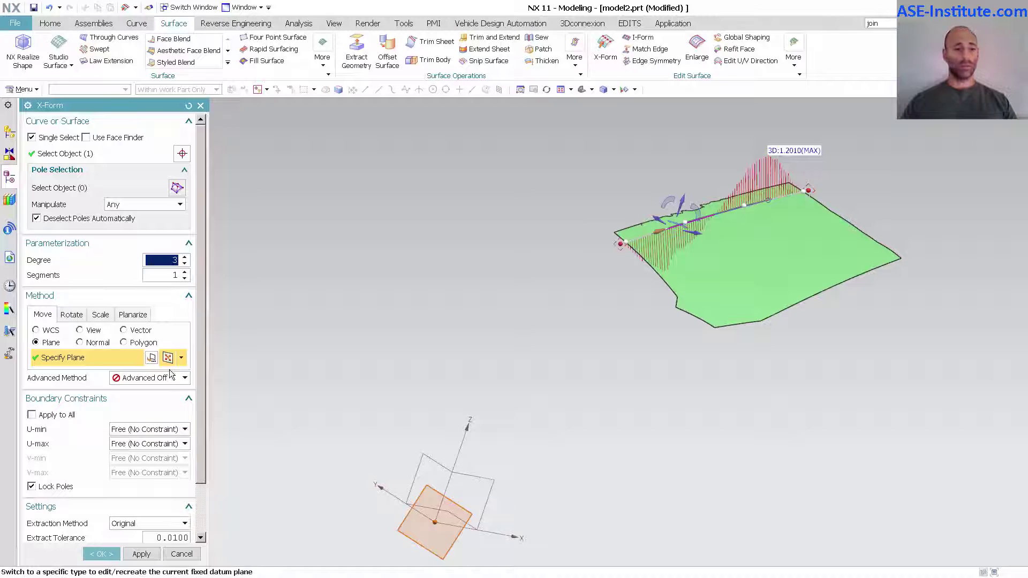
{"action": "left_click", "coordinate": [151, 358]}
{"action": "left_click", "coordinate": [134, 138]}
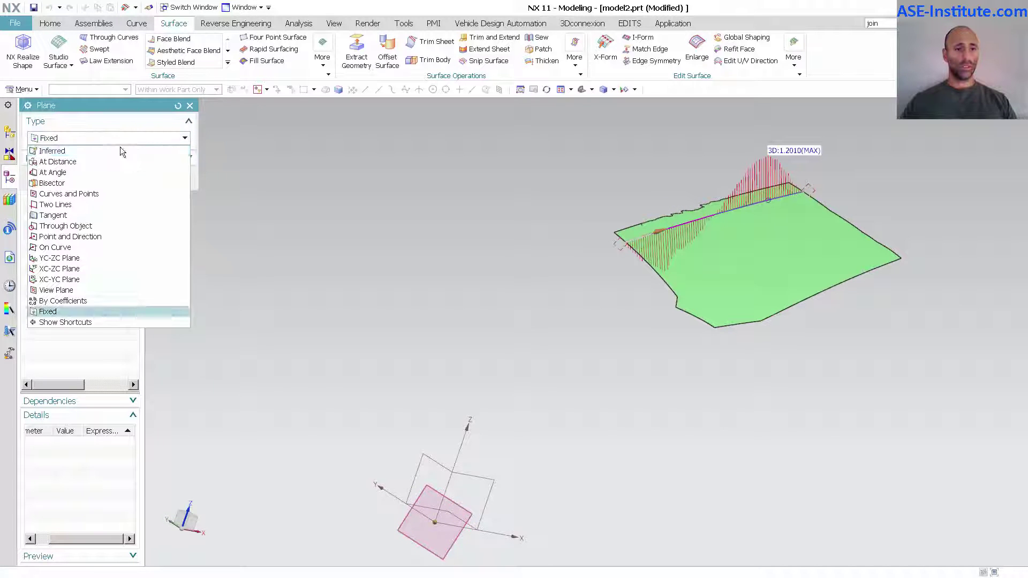
{"action": "left_click", "coordinate": [91, 162]}
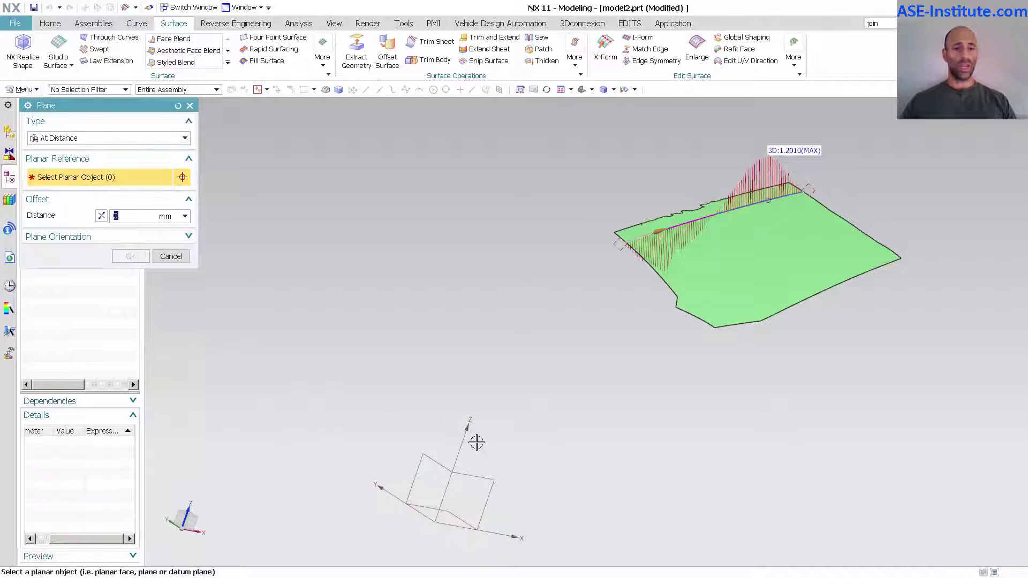
{"action": "left_click", "coordinate": [472, 475]}
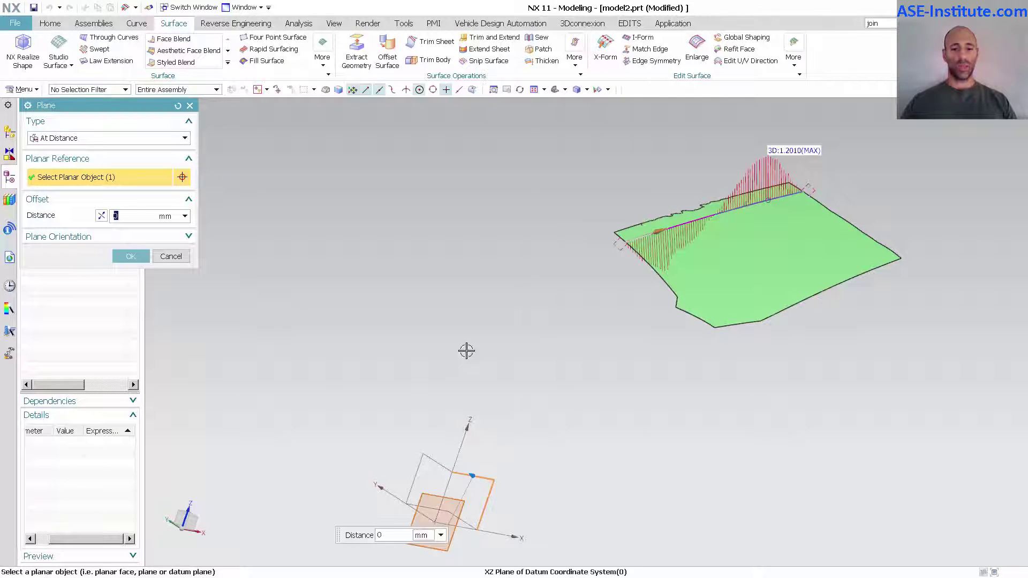
{"action": "left_click", "coordinate": [130, 256]}
Move the spline's upper interior pole upward within the specified plane.
{"action": "scroll", "coordinate": [757, 294], "scroll_direction": "up", "scroll_amount": 6}
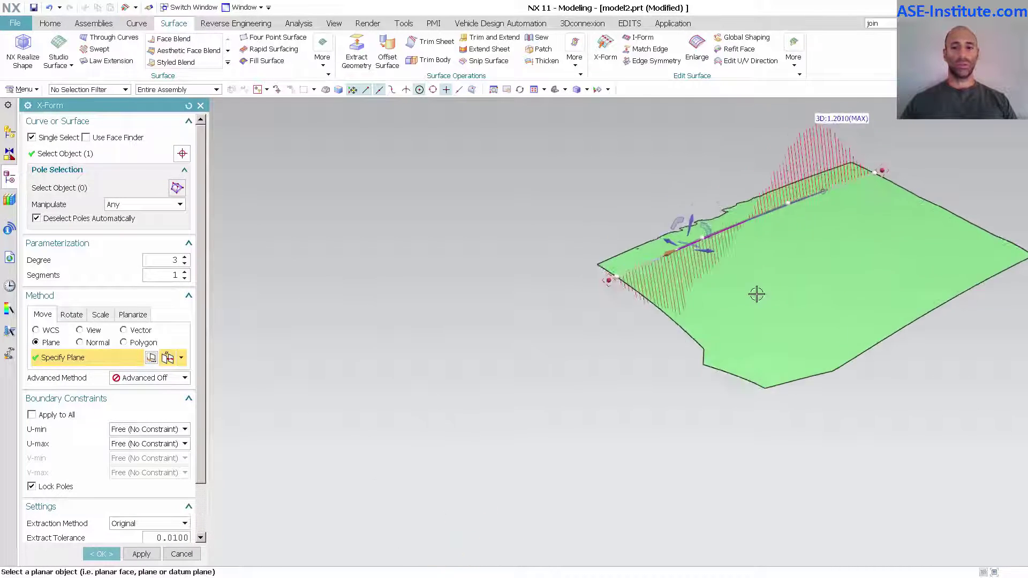
{"action": "middle_click_drag", "start_coordinate": [749, 271], "coordinate": [682, 294]}
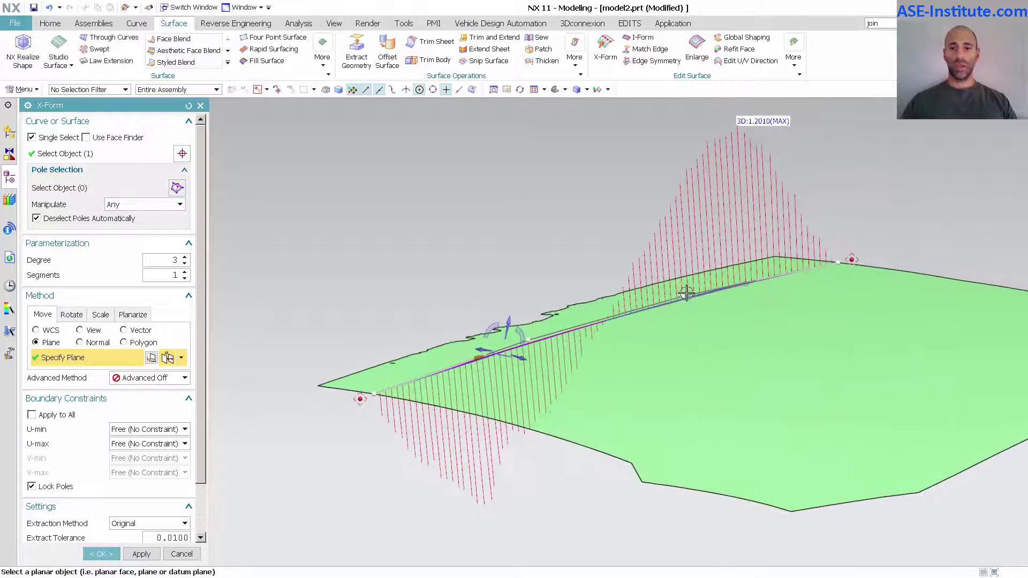
{"action": "middle_click", "coordinate": [682, 294]}
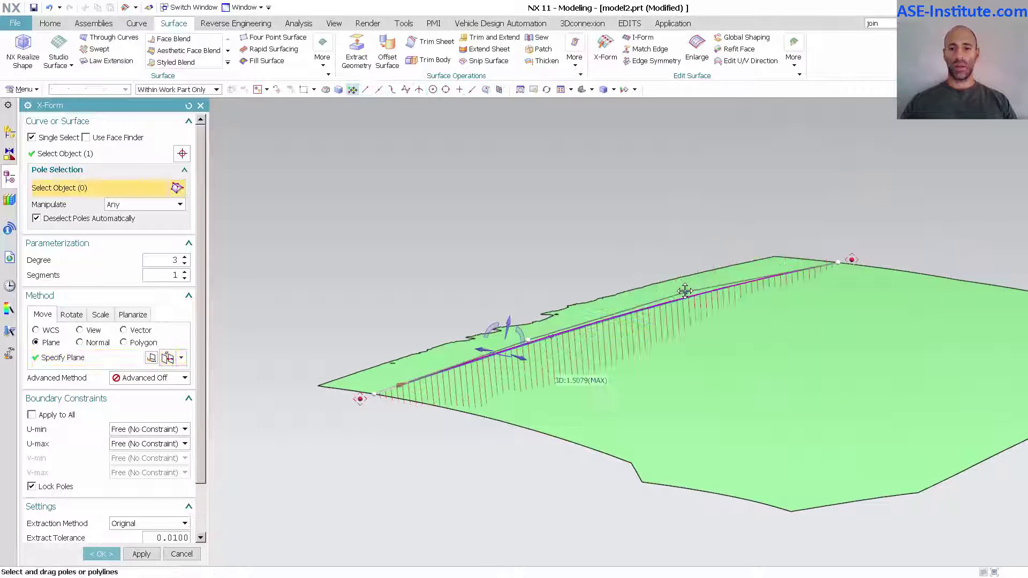
{"action": "left_click_drag", "start_coordinate": [685, 290], "coordinate": [693, 287]}
{"action": "left_click", "coordinate": [693, 287]}
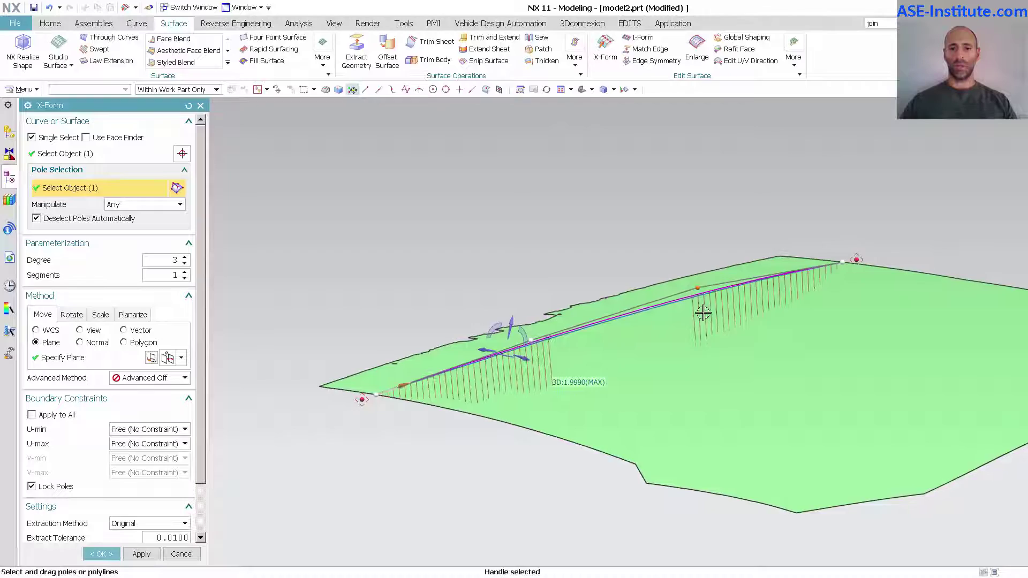
Enable microposition at a 25% rate and lower both interior poles to bring the spline closer to the section curve.
{"action": "middle_click_drag", "start_coordinate": [728, 307], "coordinate": [670, 267]}
{"action": "scroll", "coordinate": [199, 412], "scroll_direction": "down", "scroll_amount": 3}
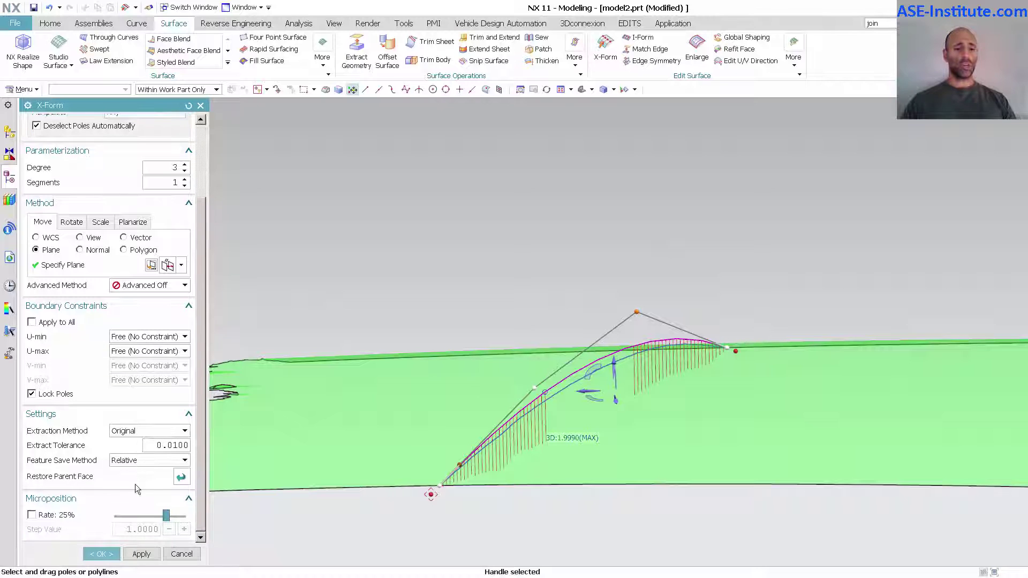
{"action": "left_click", "coordinate": [31, 515]}
{"action": "middle_click_drag", "start_coordinate": [469, 447], "coordinate": [648, 228]}
{"action": "left_click_drag", "start_coordinate": [645, 228], "coordinate": [657, 268]}
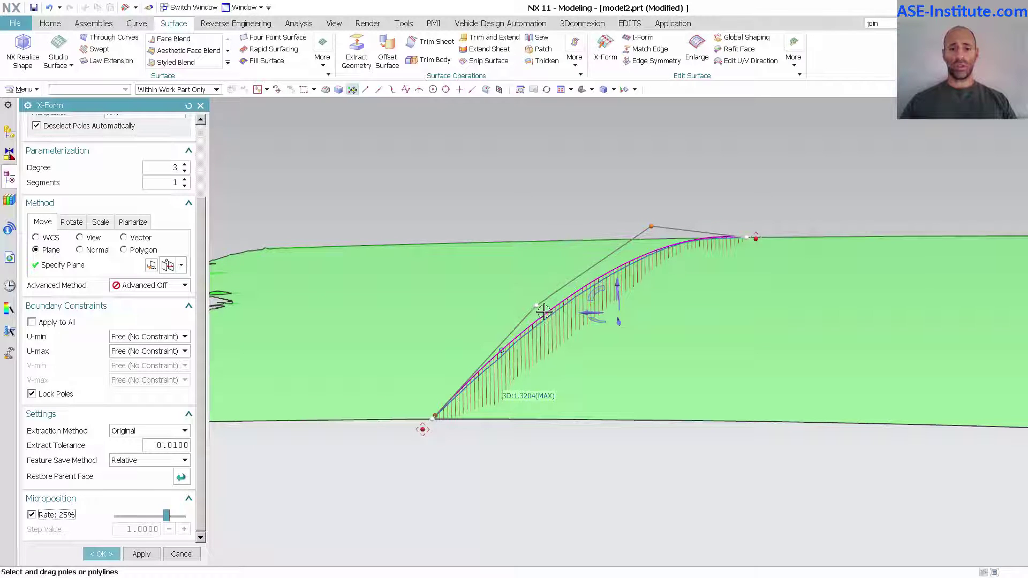
{"action": "left_click_drag", "start_coordinate": [541, 308], "coordinate": [550, 329]}
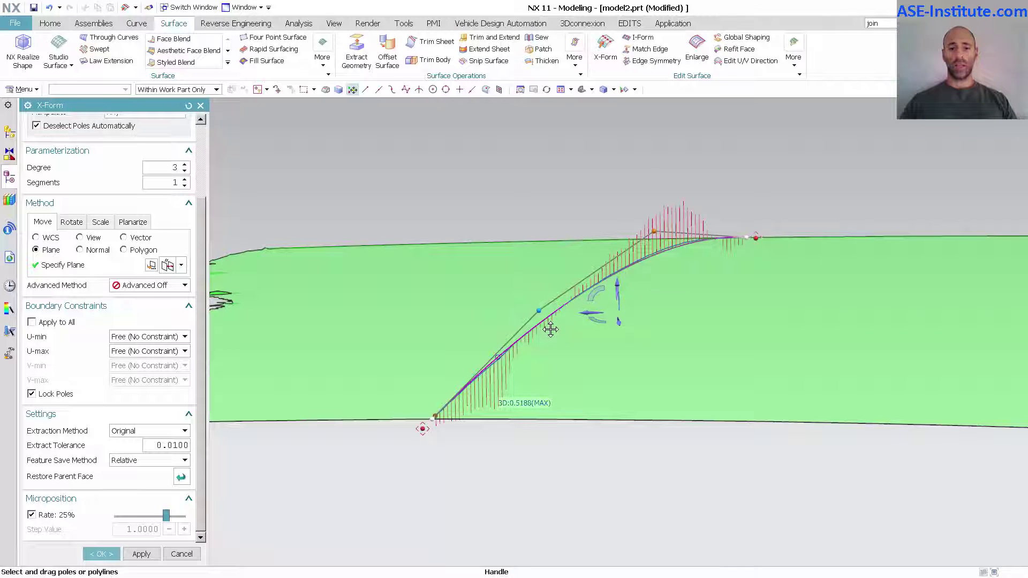
Fine-tune both end poles and both interior poles to reduce the spline's deviation, and accept the X-Form edit.
{"action": "middle_click_drag", "start_coordinate": [700, 289], "coordinate": [719, 276]}
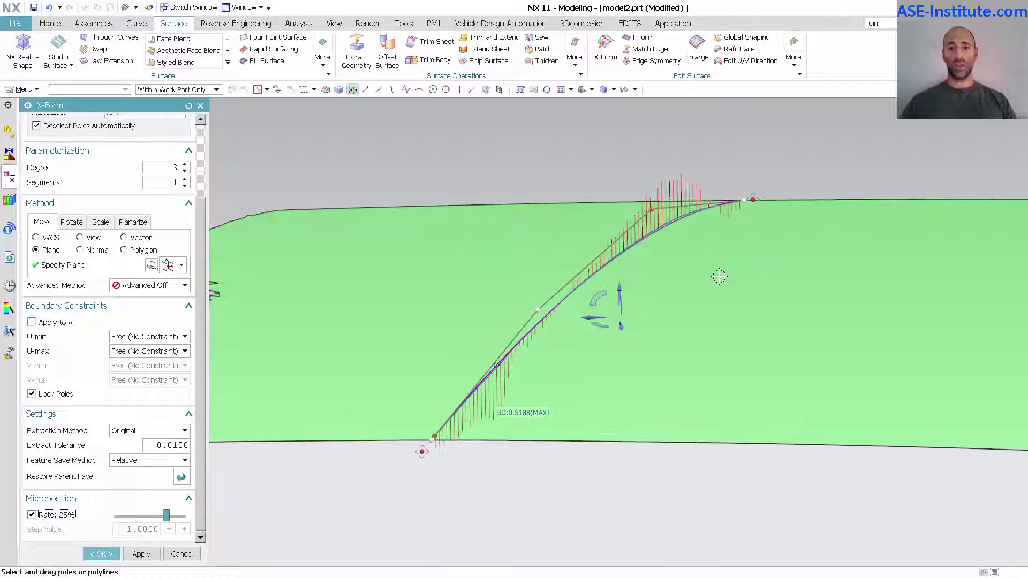
{"action": "middle_click_drag", "start_coordinate": [493, 507], "coordinate": [374, 445]}
{"action": "left_click_drag", "start_coordinate": [379, 438], "coordinate": [373, 447]}
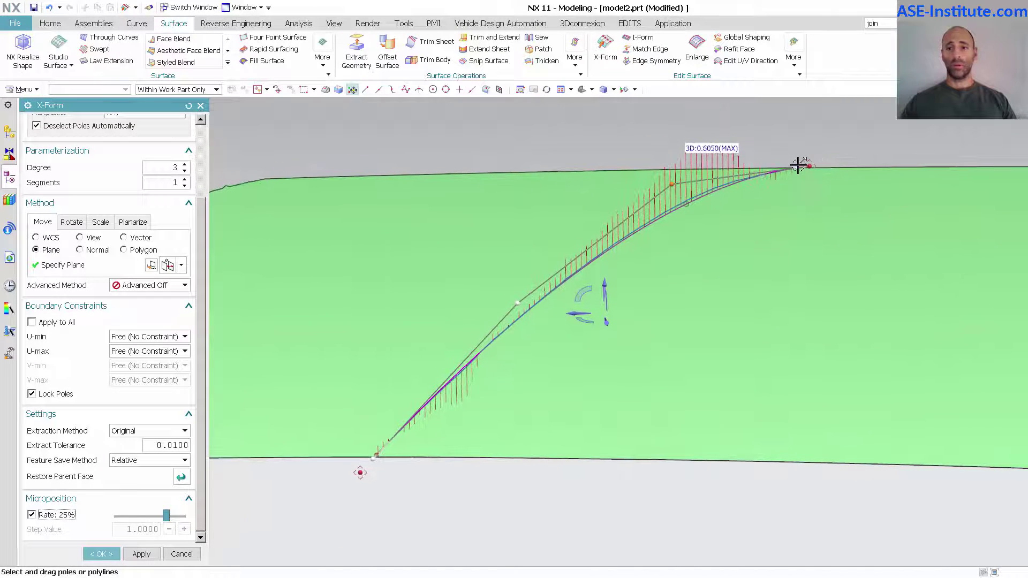
{"action": "left_click_drag", "start_coordinate": [801, 166], "coordinate": [791, 157]}
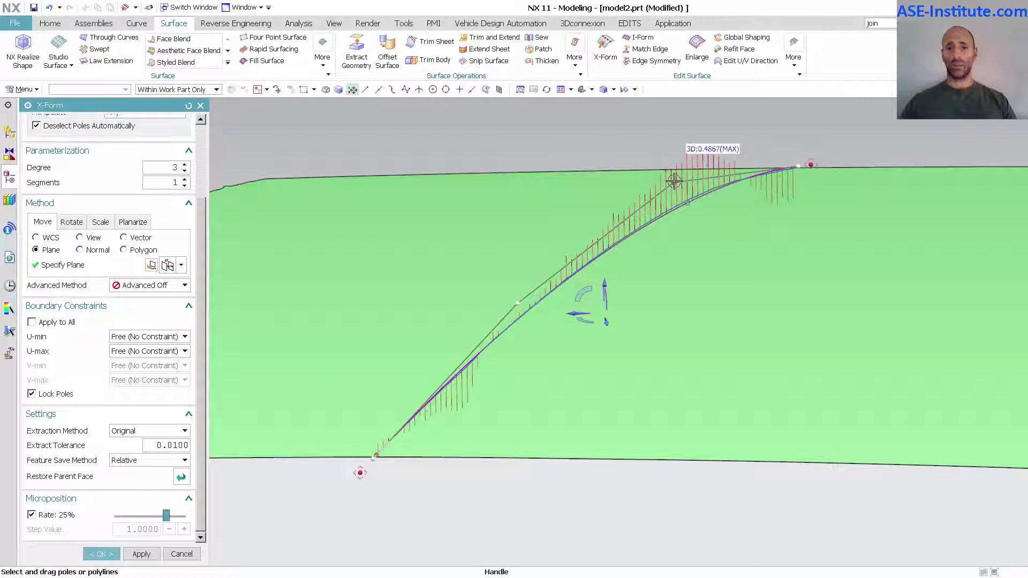
{"action": "left_click_drag", "start_coordinate": [676, 176], "coordinate": [677, 175]}
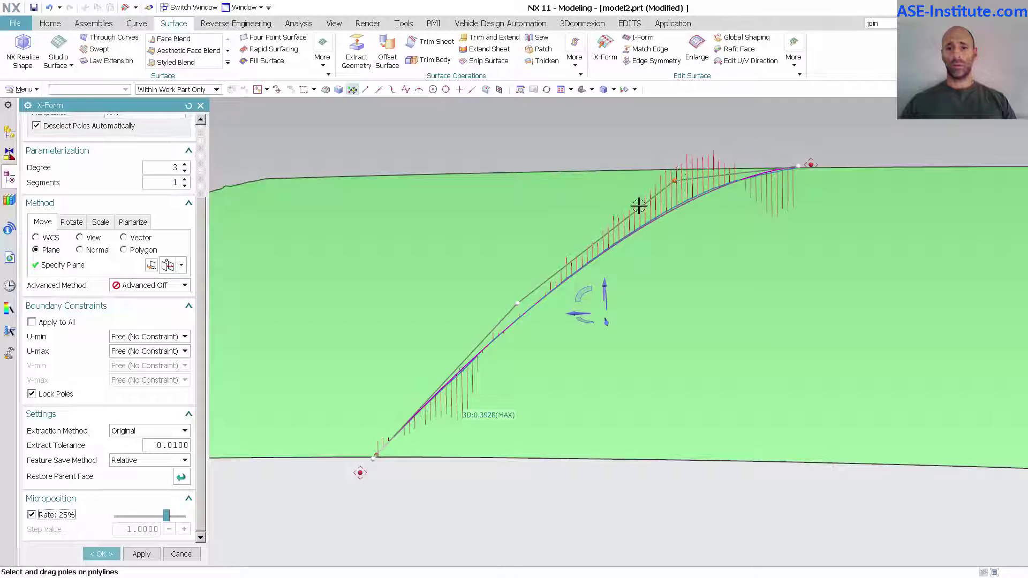
{"action": "left_click_drag", "start_coordinate": [519, 303], "coordinate": [520, 303]}
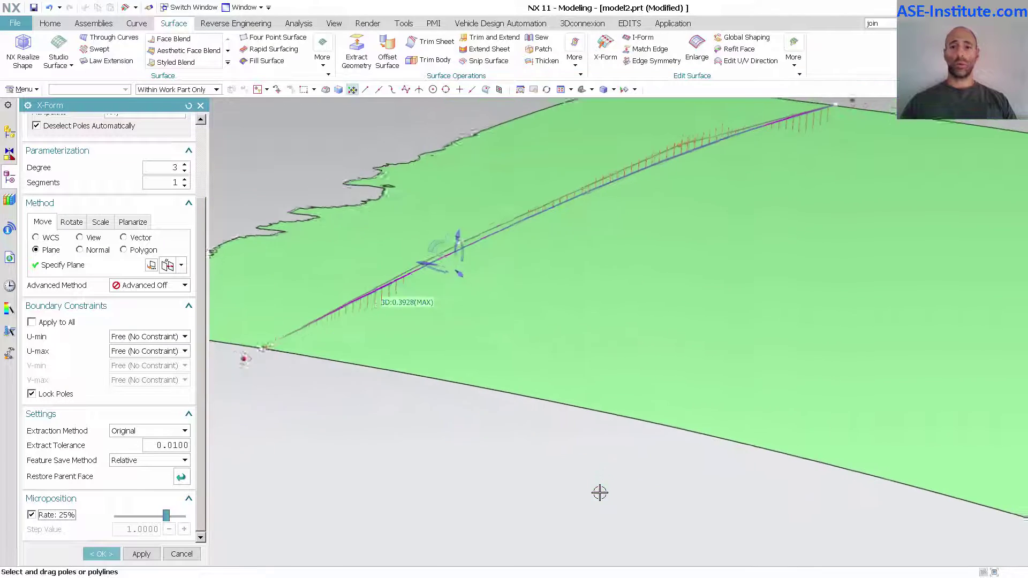
{"action": "left_click", "coordinate": [100, 554]}
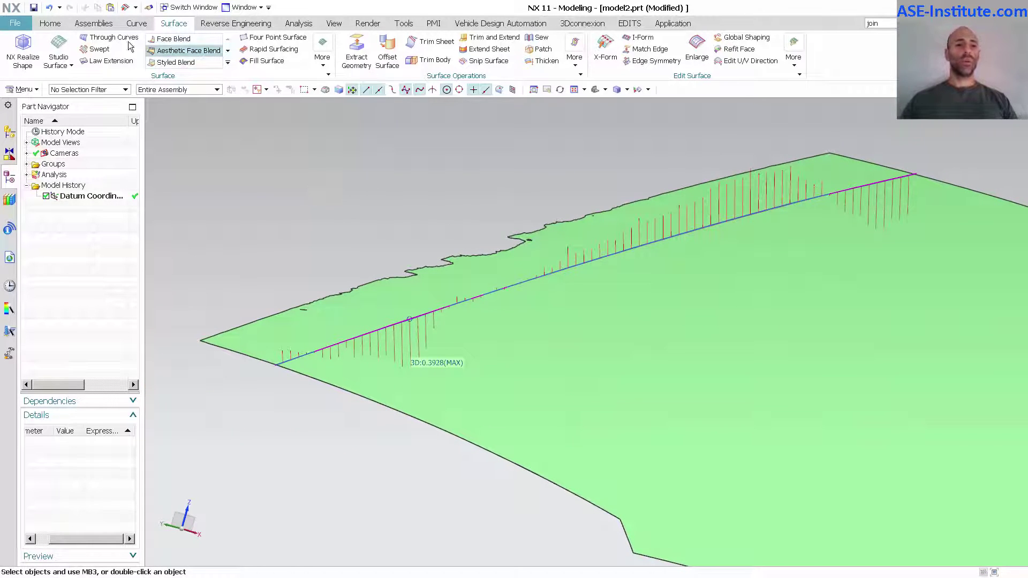
Start an Extrude with the simplified spline as the section curve.
{"action": "left_click", "coordinate": [50, 24]}
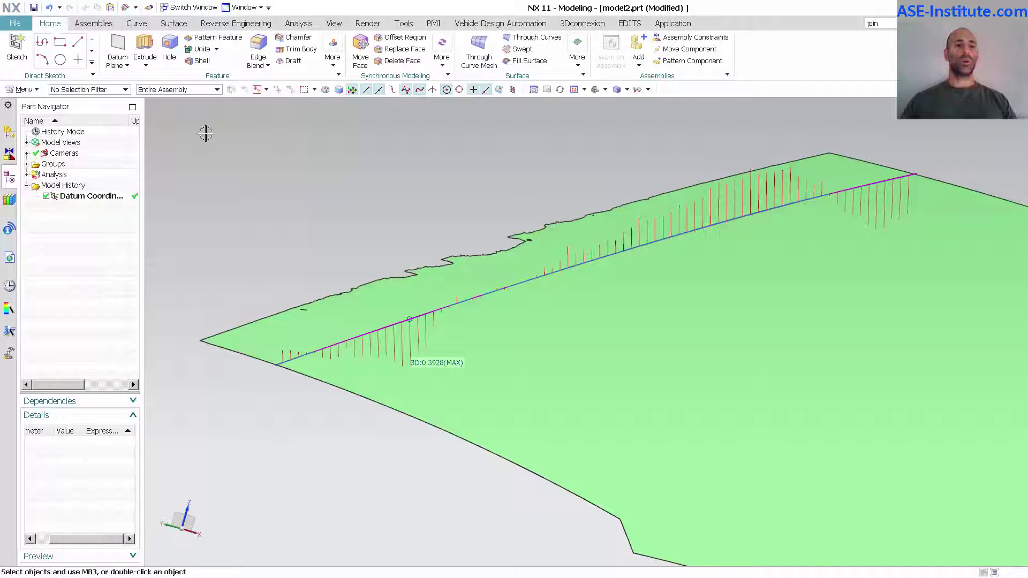
{"action": "left_click", "coordinate": [145, 51]}
{"action": "scroll", "coordinate": [556, 295], "scroll_direction": "up", "scroll_amount": 5}
{"action": "scroll", "coordinate": [454, 368], "scroll_direction": "down", "scroll_amount": 5}
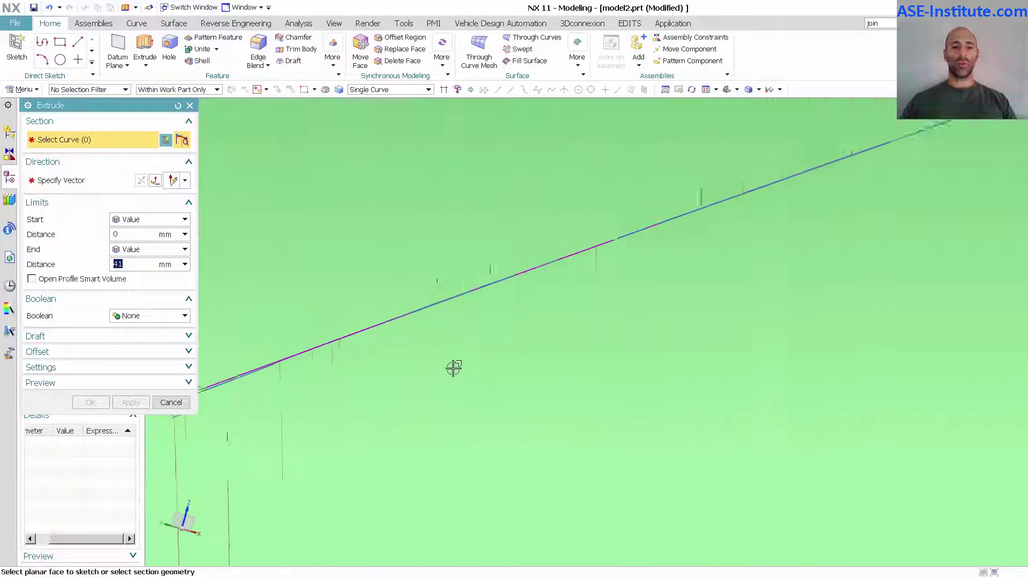
{"action": "left_click", "coordinate": [410, 348]}
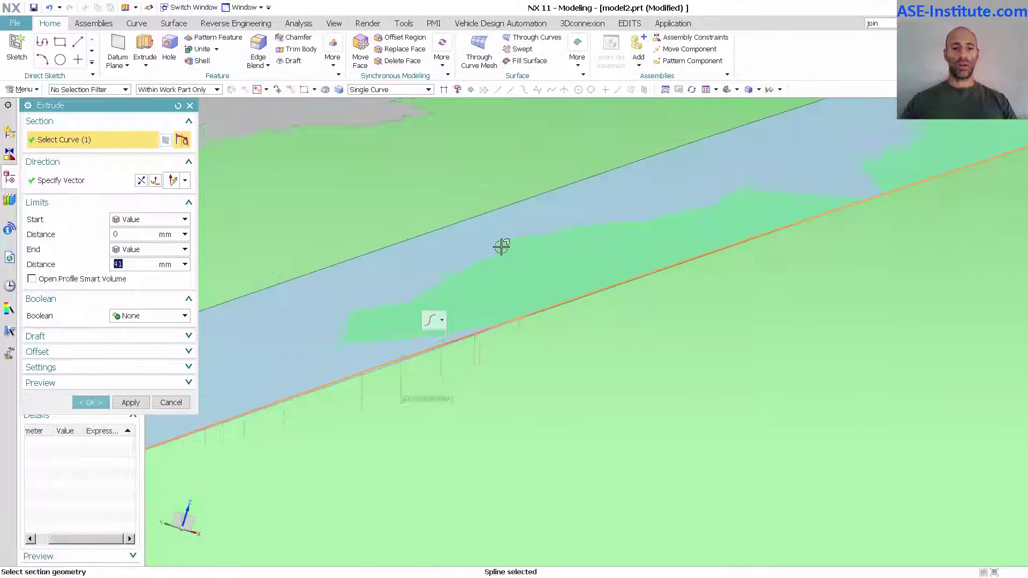
Try separate extrusion limits for the spline, with start at -760 mm and end at 540 mm.
{"action": "scroll", "coordinate": [500, 245], "scroll_direction": "down", "scroll_amount": 7}
{"action": "left_click_drag", "start_coordinate": [632, 263], "coordinate": [271, 131]}
{"action": "scroll", "coordinate": [477, 257], "scroll_direction": "down", "scroll_amount": 1}
{"action": "scroll", "coordinate": [566, 264], "scroll_direction": "down", "scroll_amount": 2}
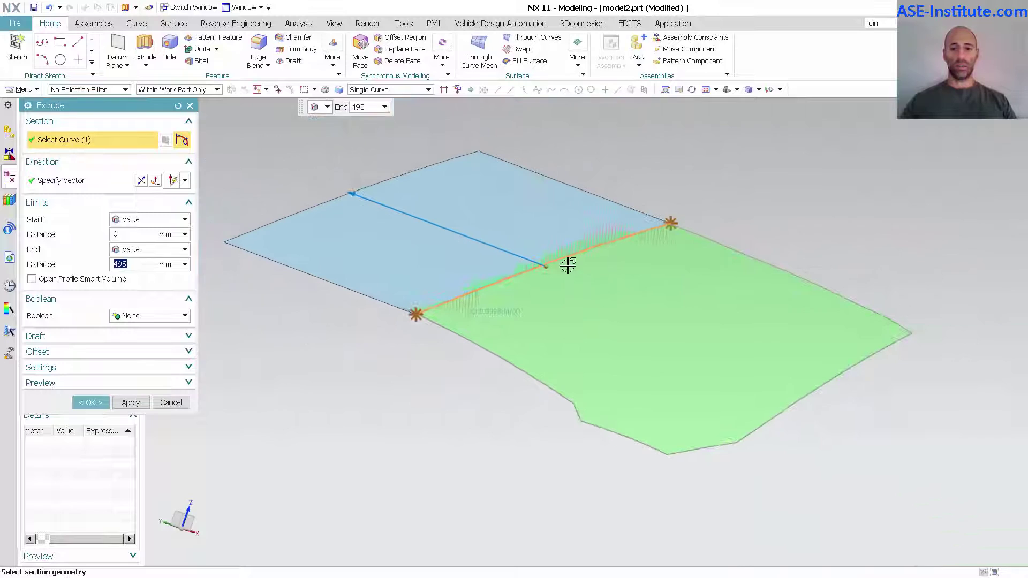
{"action": "left_click_drag", "start_coordinate": [588, 287], "coordinate": [821, 429]}
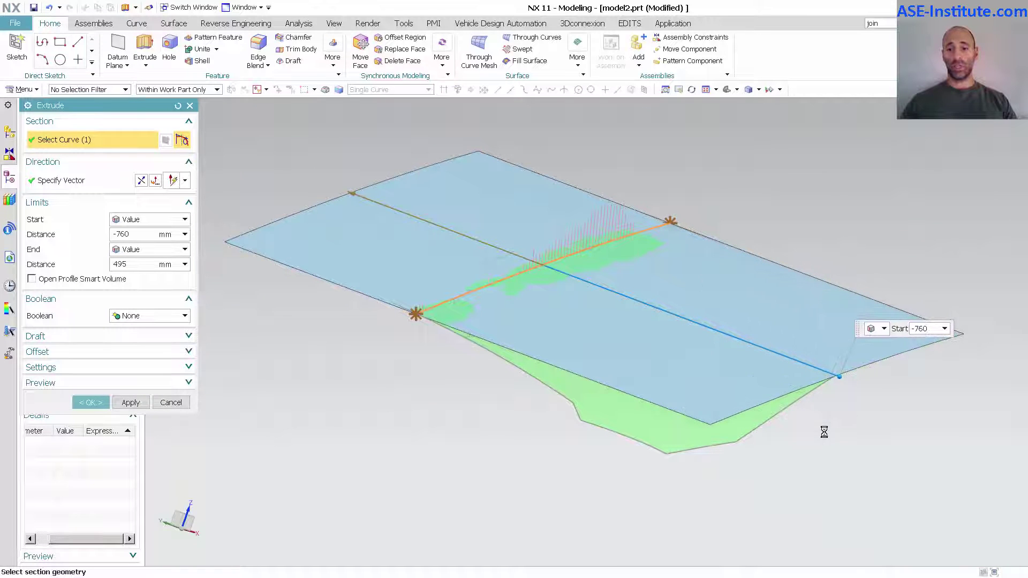
{"action": "left_click_drag", "start_coordinate": [355, 190], "coordinate": [333, 185]}
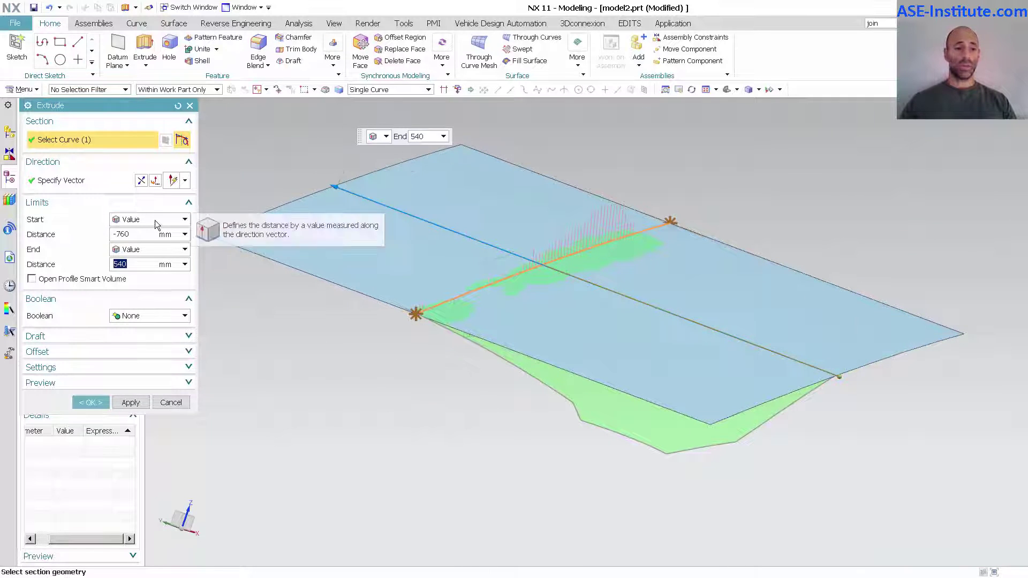
Switch the extrusion limit to Symmetric Value, set the distance to 830 mm and create the sheet.
{"action": "left_click", "coordinate": [155, 220]}
{"action": "left_click", "coordinate": [157, 242]}
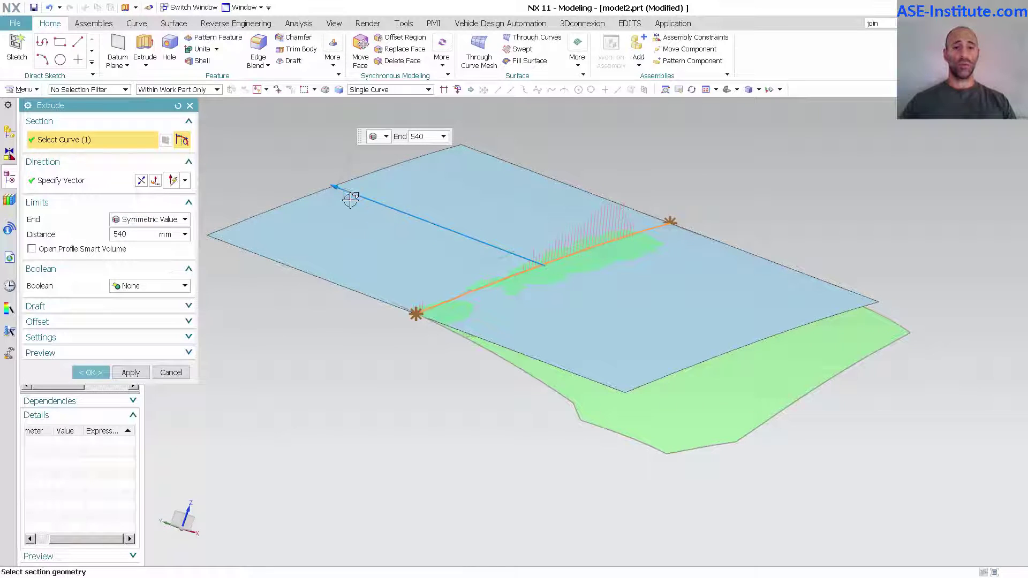
{"action": "left_click_drag", "start_coordinate": [350, 199], "coordinate": [280, 135]}
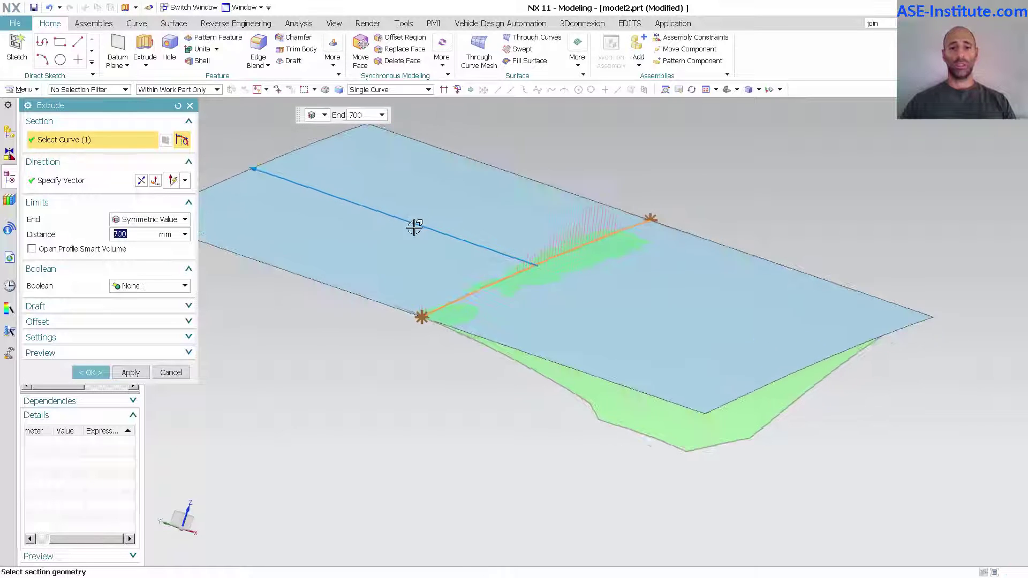
{"action": "key", "text": "F8"}
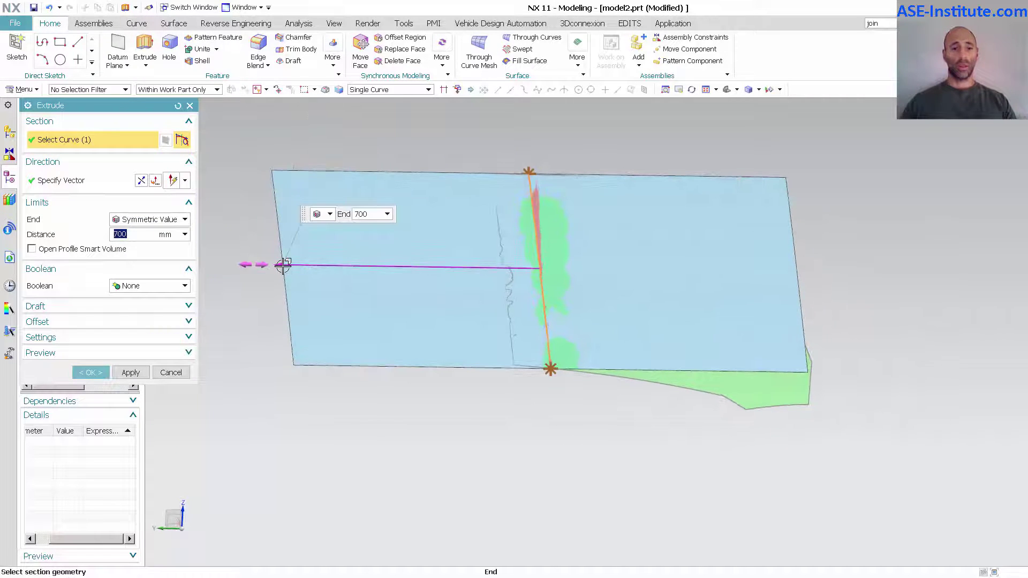
{"action": "left_click_drag", "start_coordinate": [283, 265], "coordinate": [228, 257]}
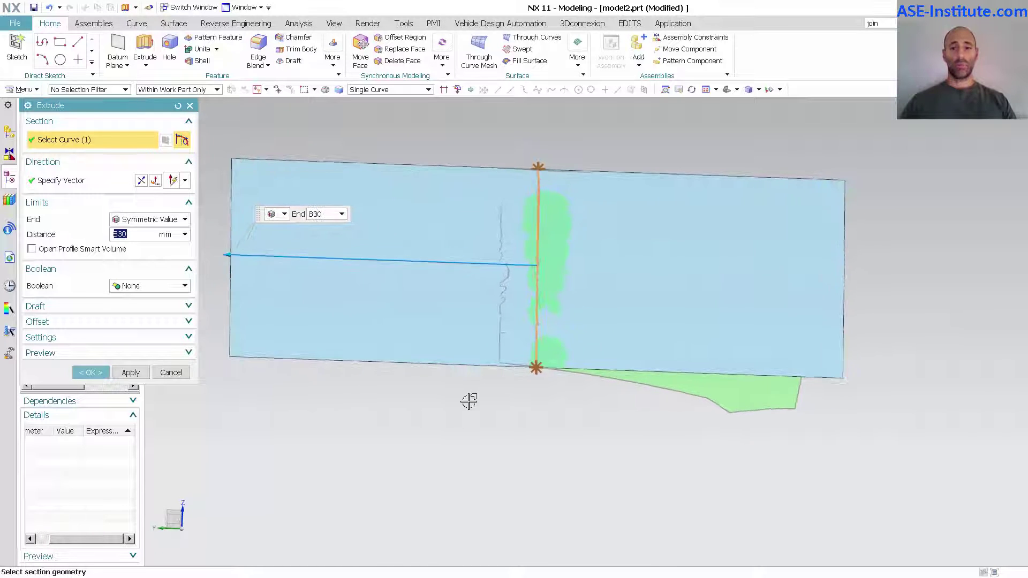
{"action": "key", "text": "Home"}
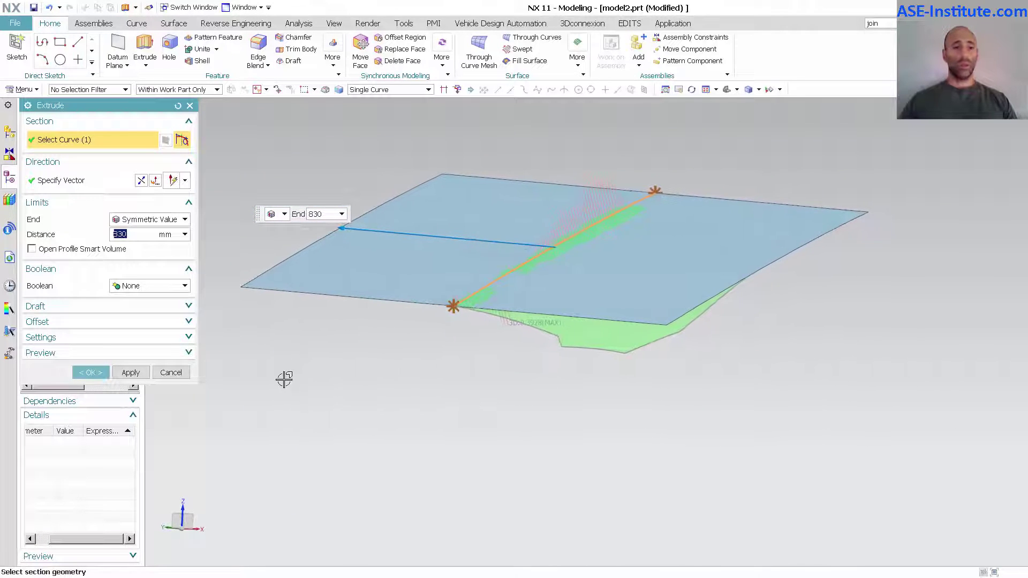
{"action": "key", "text": "F8"}
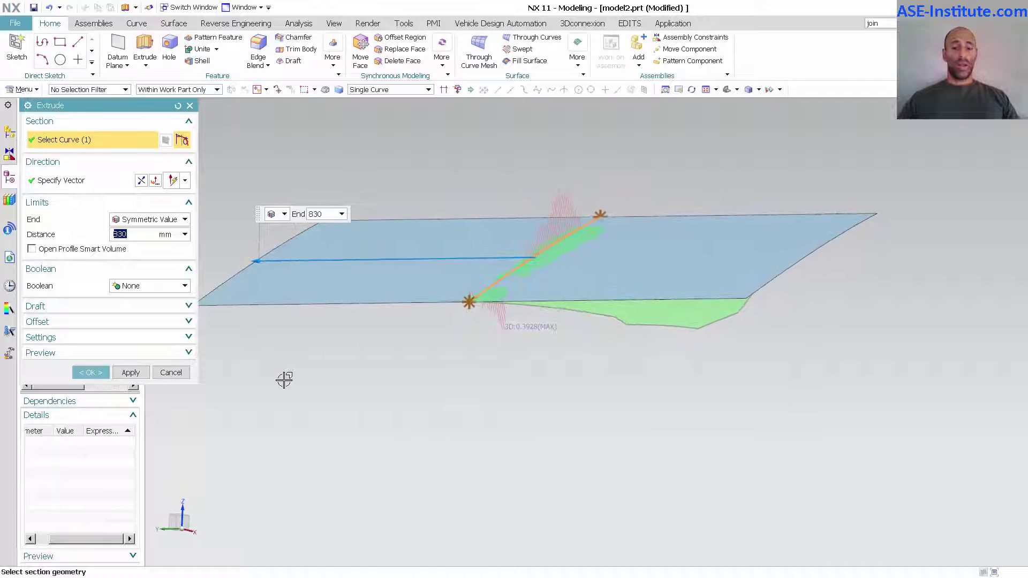
{"action": "left_click", "coordinate": [99, 373]}
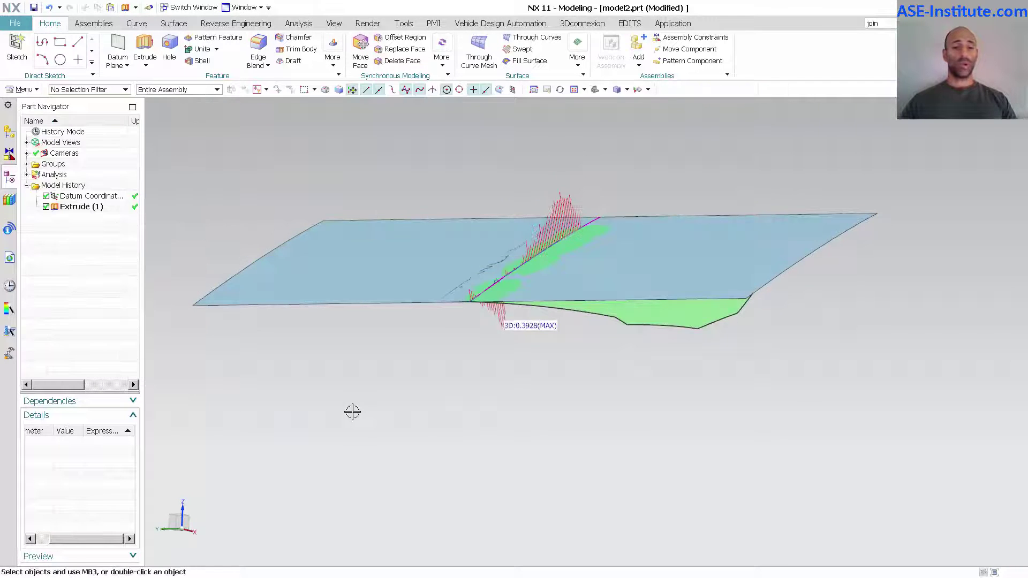
Edit the extruded sheet's object display to give it a darker blue color.
{"action": "left_click", "coordinate": [368, 413]}
{"action": "key", "text": "ctrl+j"}
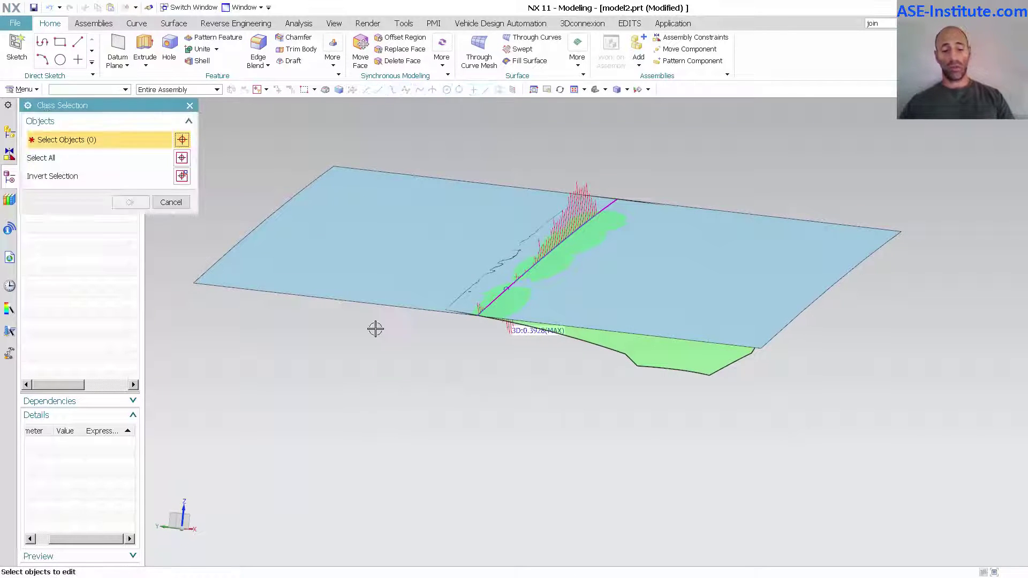
{"action": "left_click", "coordinate": [415, 240]}
{"action": "middle_click", "coordinate": [397, 301]}
{"action": "left_click", "coordinate": [165, 172]}
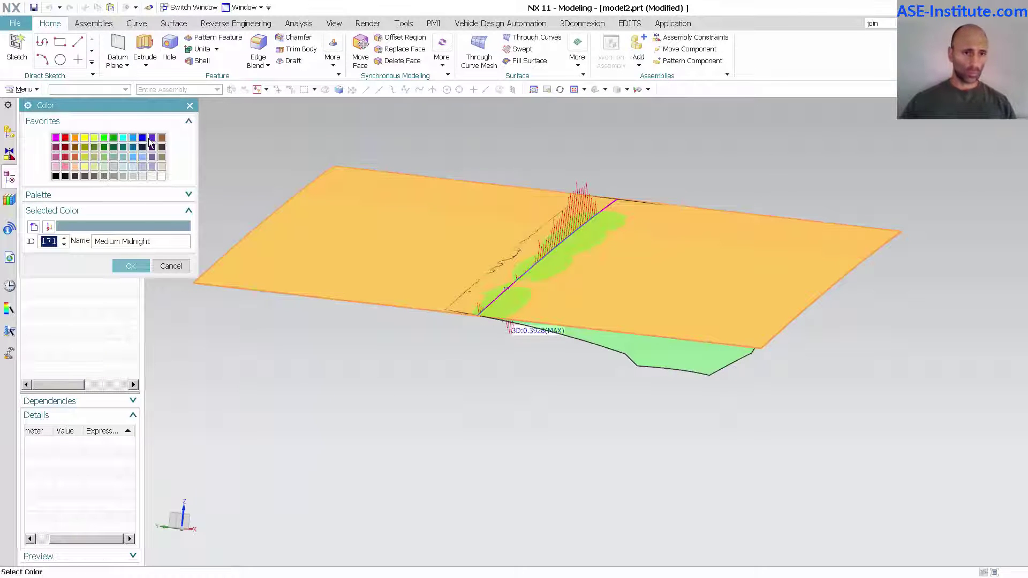
{"action": "left_click", "coordinate": [132, 149]}
{"action": "middle_click", "coordinate": [246, 153]}
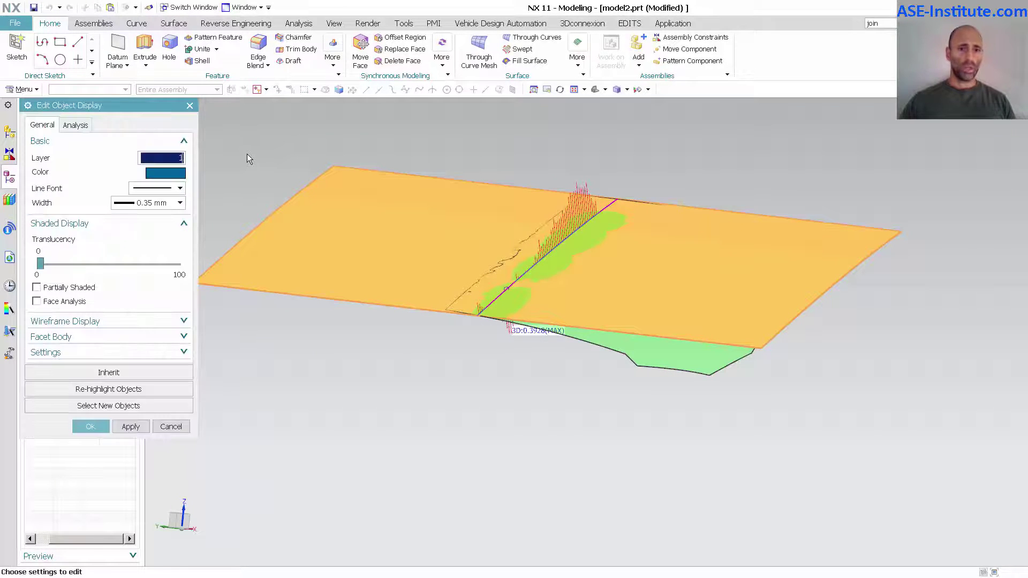
{"action": "middle_click", "coordinate": [246, 153]}
{"action": "middle_click_drag", "start_coordinate": [274, 351], "coordinate": [296, 351]}
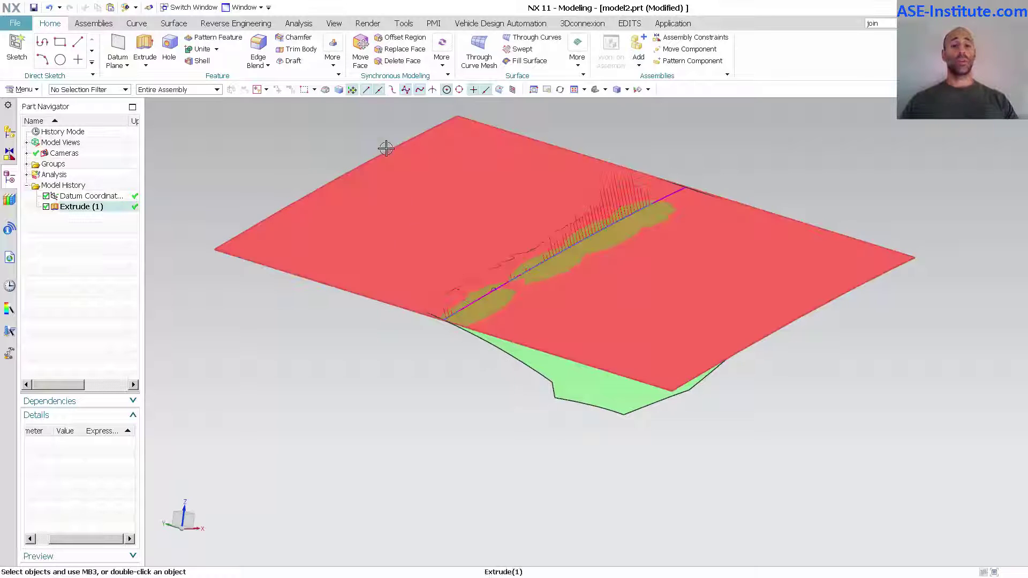
Set up a Deviation Gauge comparing the extruded sheet with the windshield facet body as reference, using a sample resolution of 50.
{"action": "left_click", "coordinate": [298, 23]}
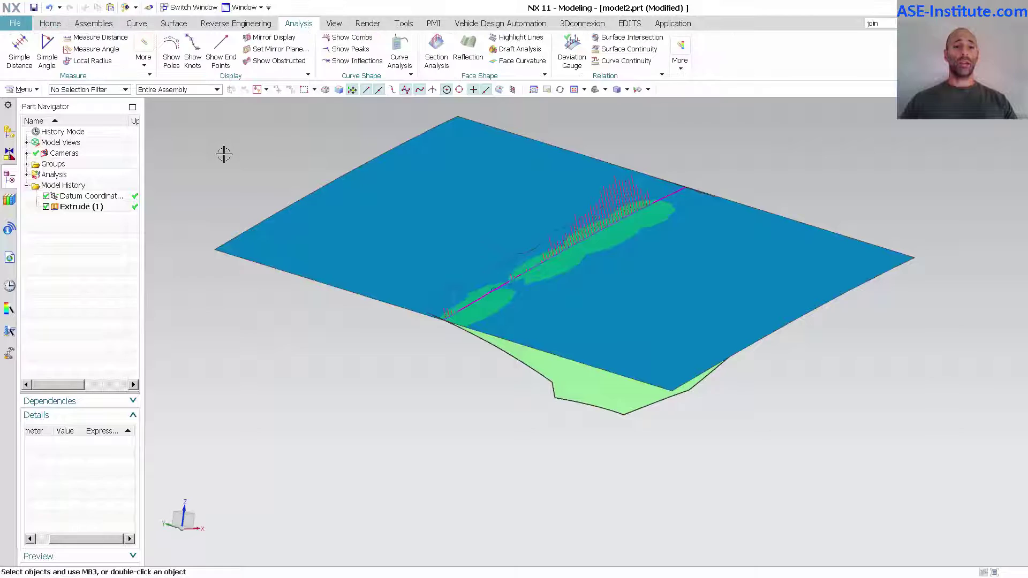
{"action": "left_click", "coordinate": [573, 60]}
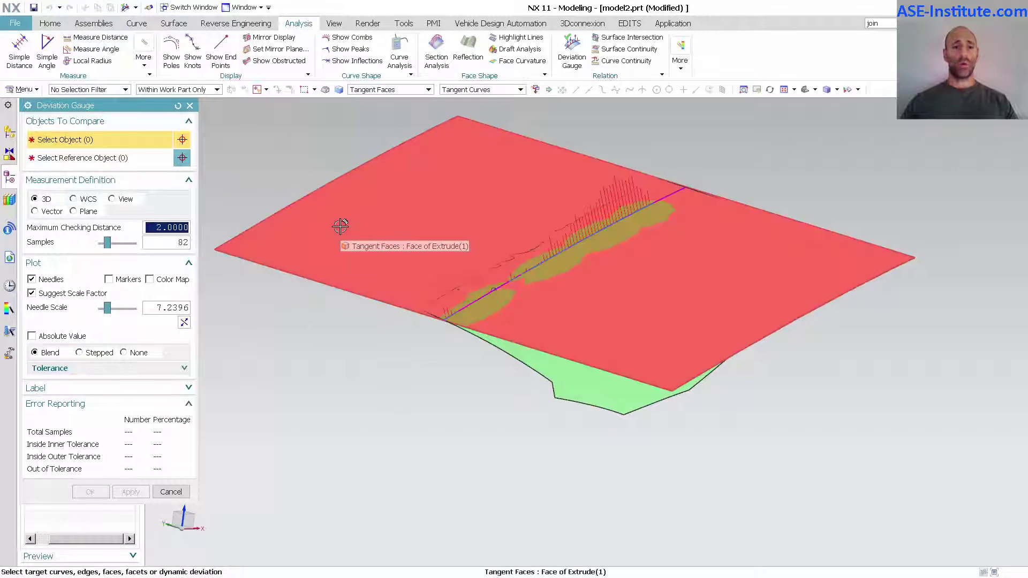
{"action": "left_click", "coordinate": [339, 223]}
{"action": "left_click", "coordinate": [128, 159]}
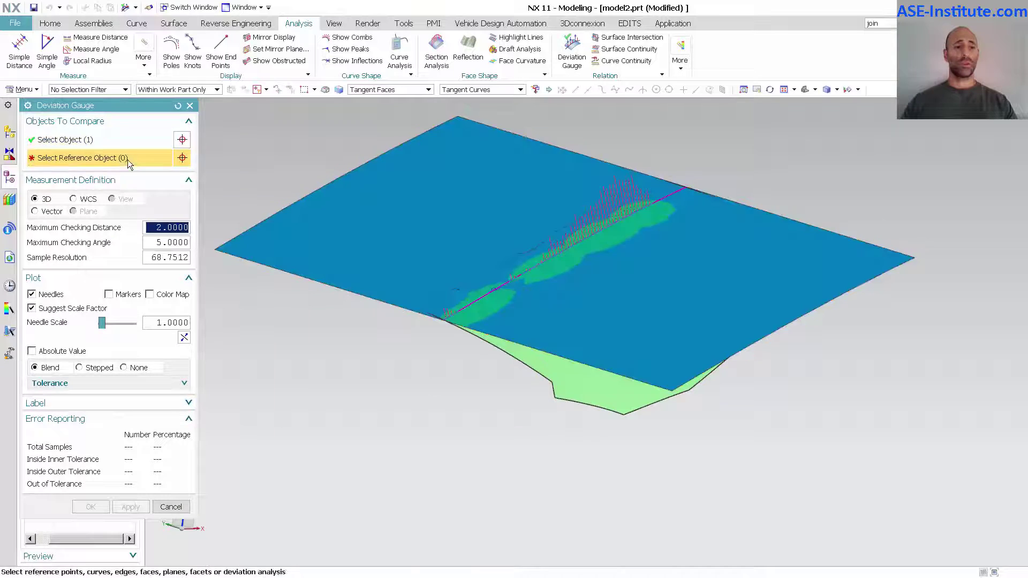
{"action": "left_click", "coordinate": [565, 384]}
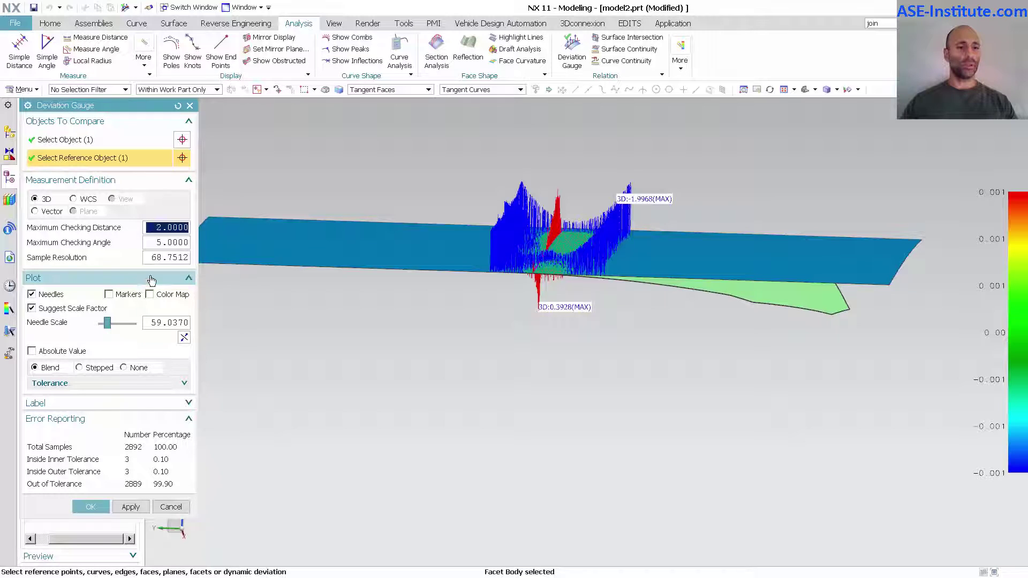
{"action": "left_click", "coordinate": [177, 259]}
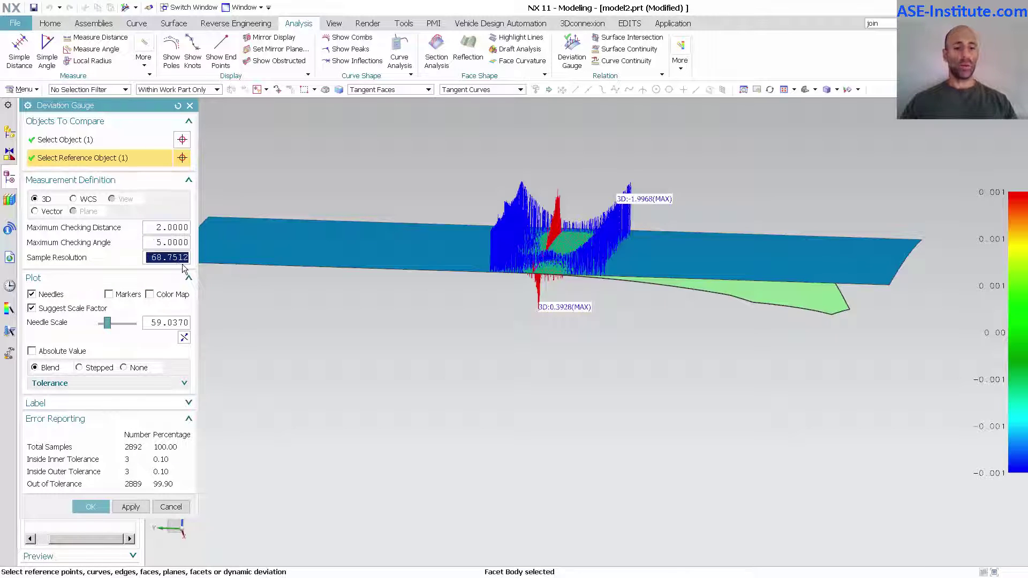
{"action": "key", "text": "Return"}
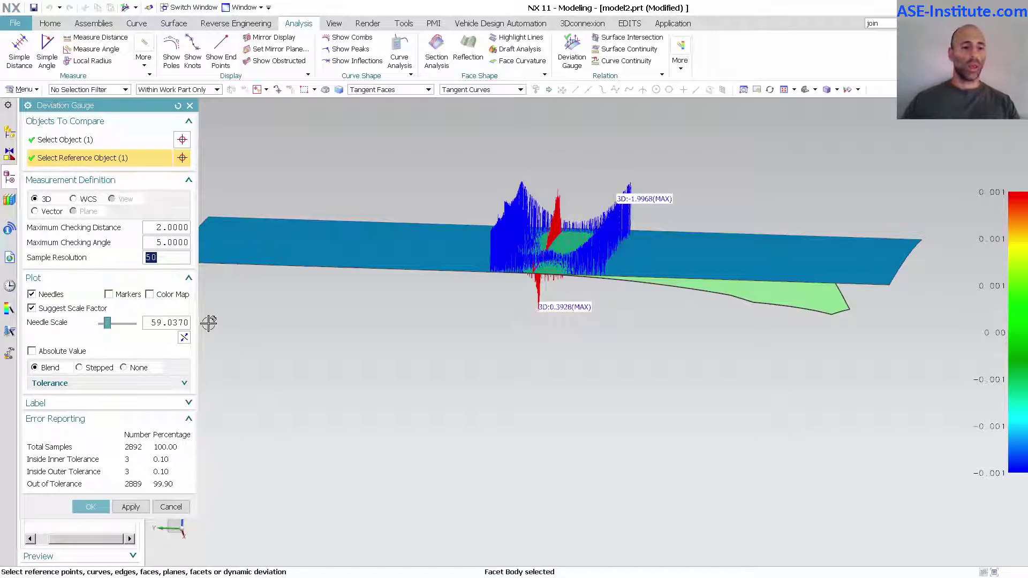
Leave needles and markers off in the deviation plot, set the maximum checking distance to 10, and accept the gauge.
{"action": "left_click", "coordinate": [50, 295]}
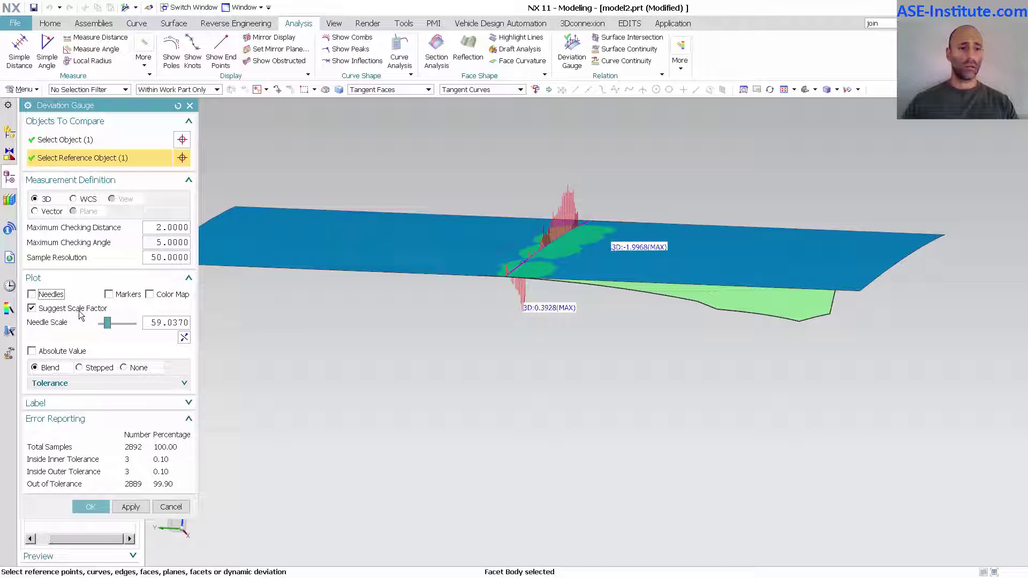
{"action": "left_click", "coordinate": [109, 294]}
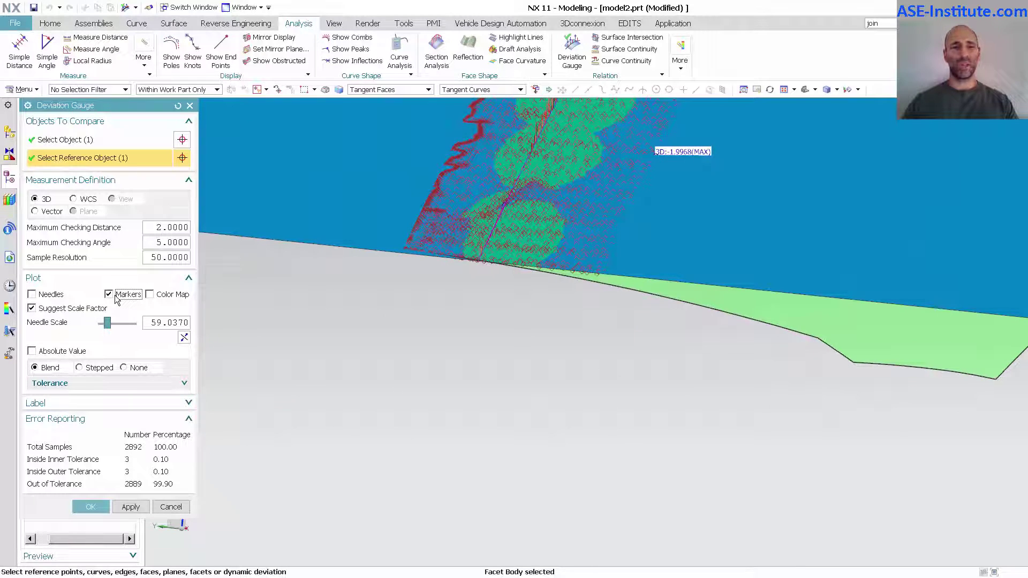
{"action": "left_click", "coordinate": [115, 296]}
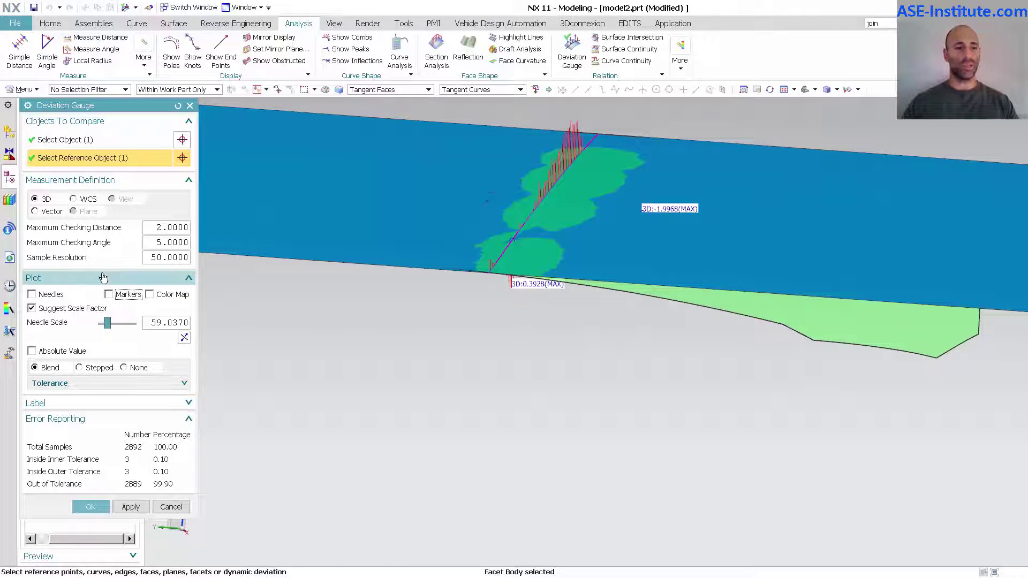
{"action": "left_click", "coordinate": [181, 228]}
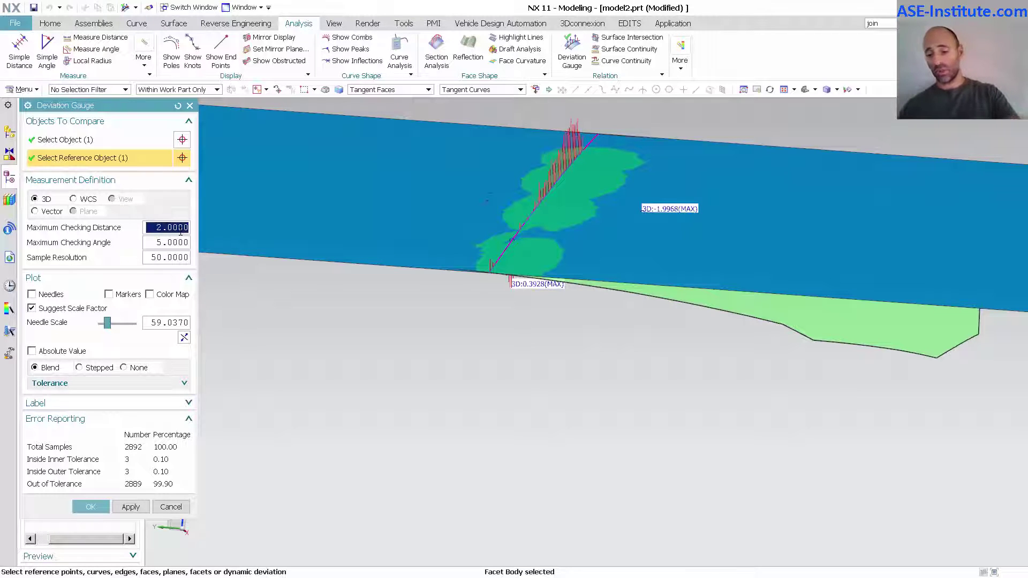
{"action": "type", "text": "10"}
{"action": "key", "text": "Return"}
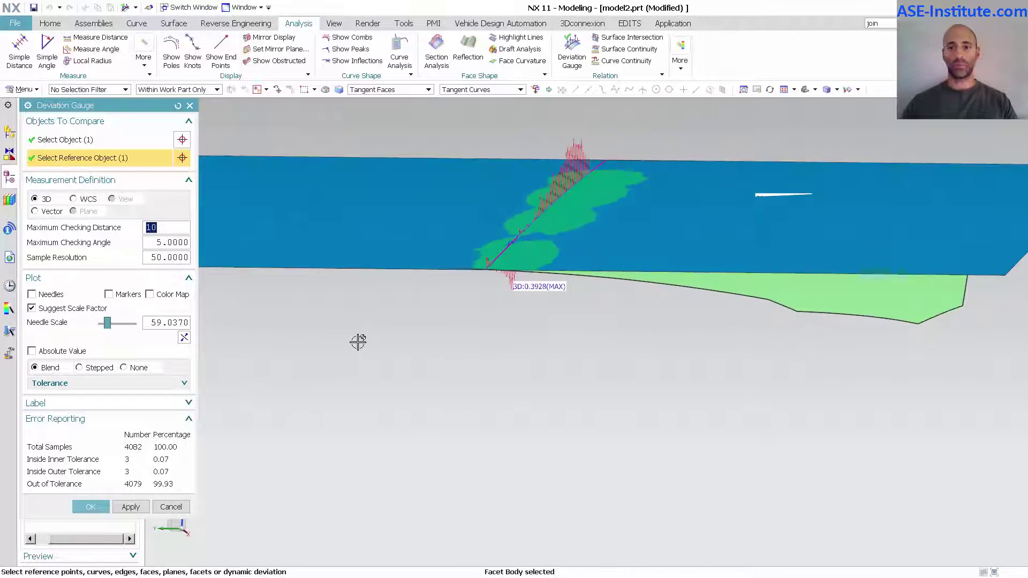
{"action": "left_click", "coordinate": [91, 507]}
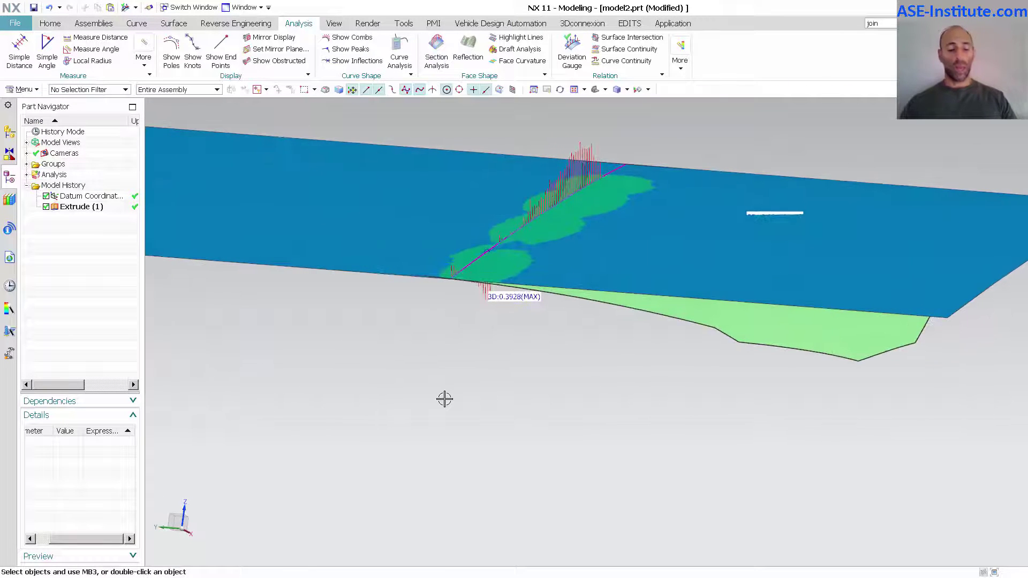
Edit the extruded sheet's object display to set its translucency to 46.
{"action": "key", "text": "ctrl+j"}
{"action": "left_click", "coordinate": [338, 185]}
{"action": "middle_click", "coordinate": [337, 185]}
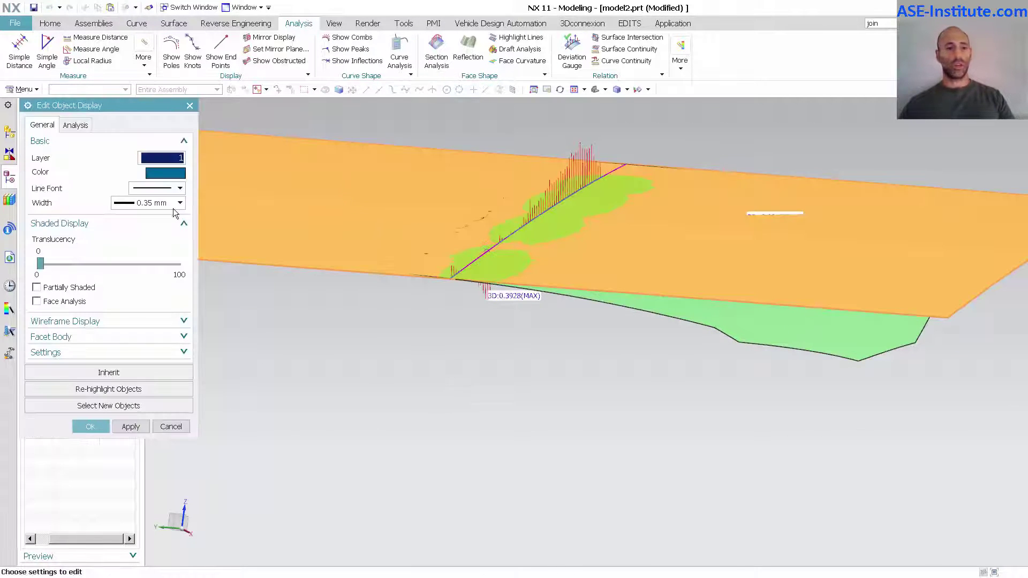
{"action": "left_click_drag", "start_coordinate": [41, 270], "coordinate": [105, 274]}
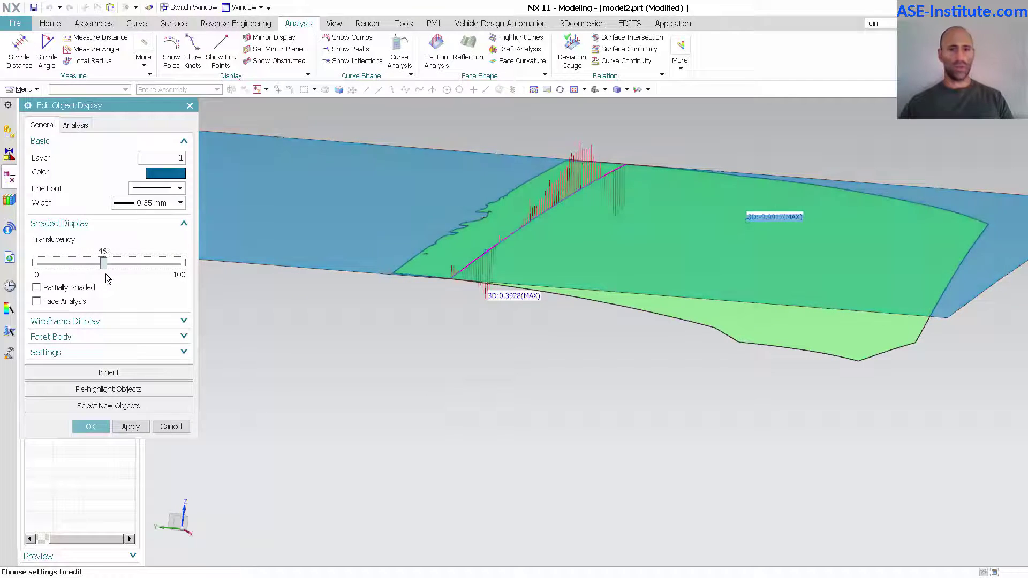
{"action": "middle_click", "coordinate": [421, 385]}
{"action": "middle_click_drag", "start_coordinate": [420, 385], "coordinate": [589, 152]}
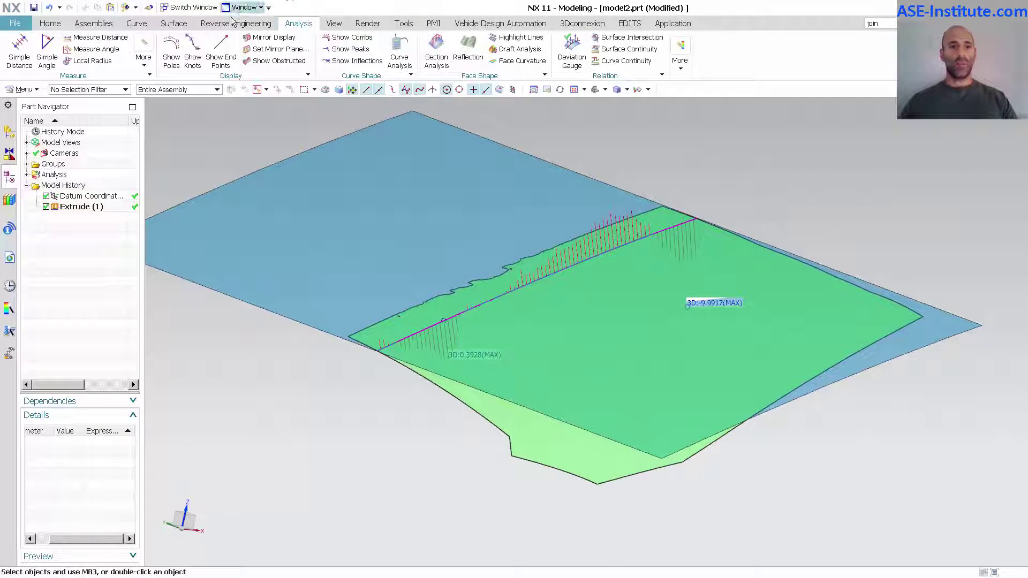
Start an X-Form edit on the extruded sheet and raise its V degree to 3.
{"action": "left_click", "coordinate": [174, 23]}
{"action": "left_click", "coordinate": [606, 49]}
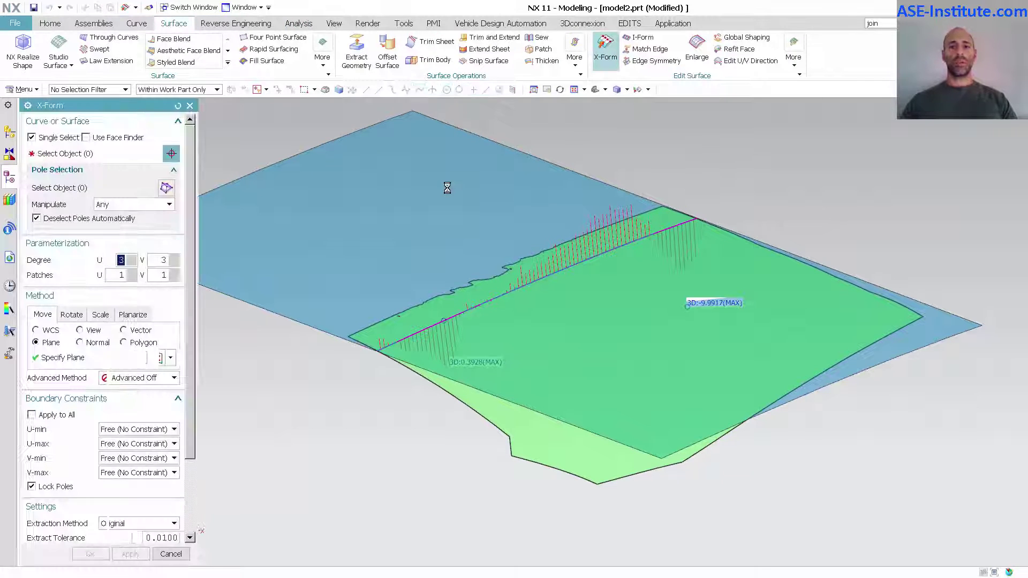
{"action": "left_click", "coordinate": [428, 200]}
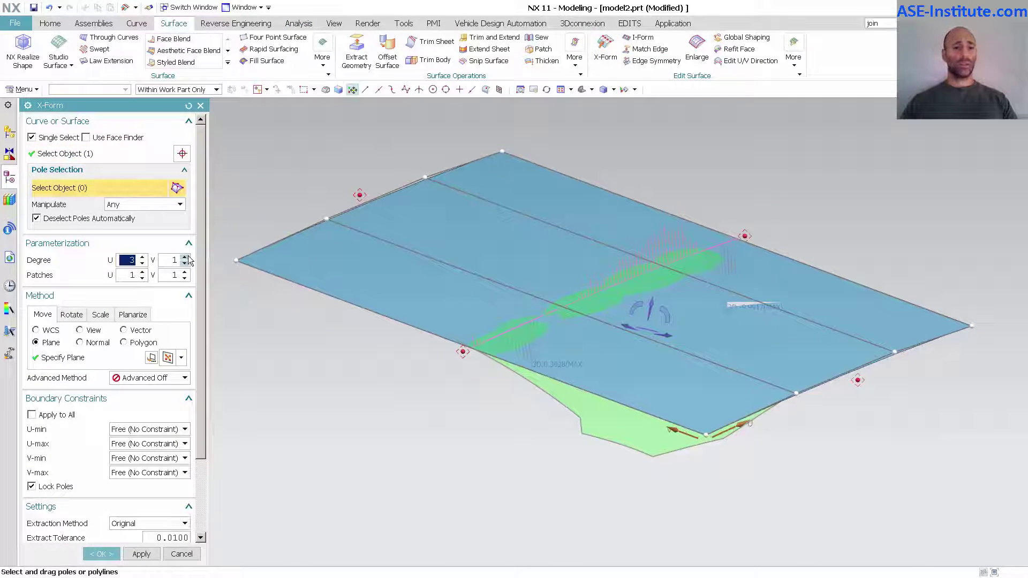
{"action": "left_click", "coordinate": [187, 256]}
{"action": "left_click", "coordinate": [188, 256]}
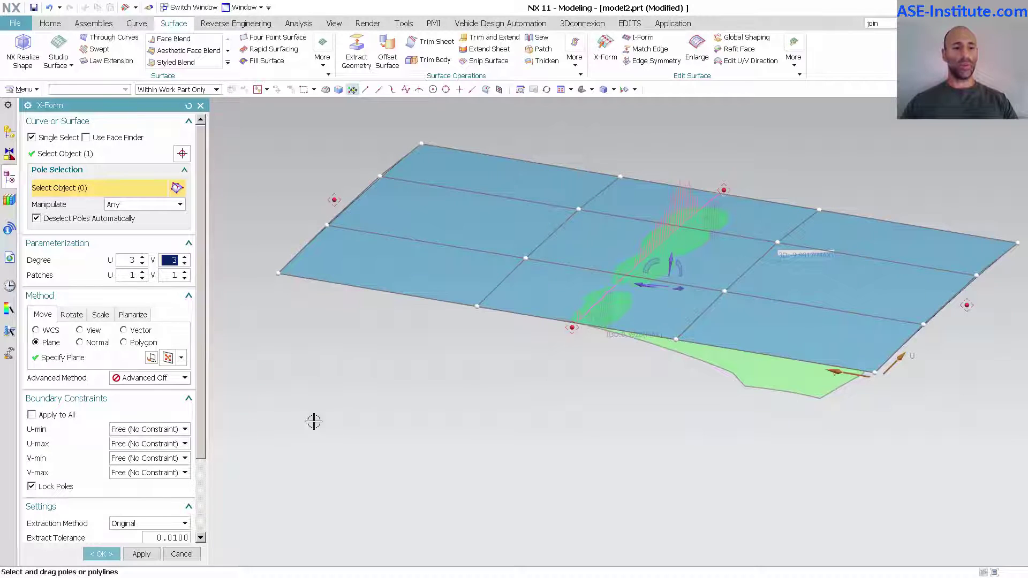
Using the Normal move method, lower both outer pole rows at the sheet's extruded ends toward the facet body's curvature.
{"action": "left_click", "coordinate": [95, 343]}
{"action": "left_click", "coordinate": [305, 242]}
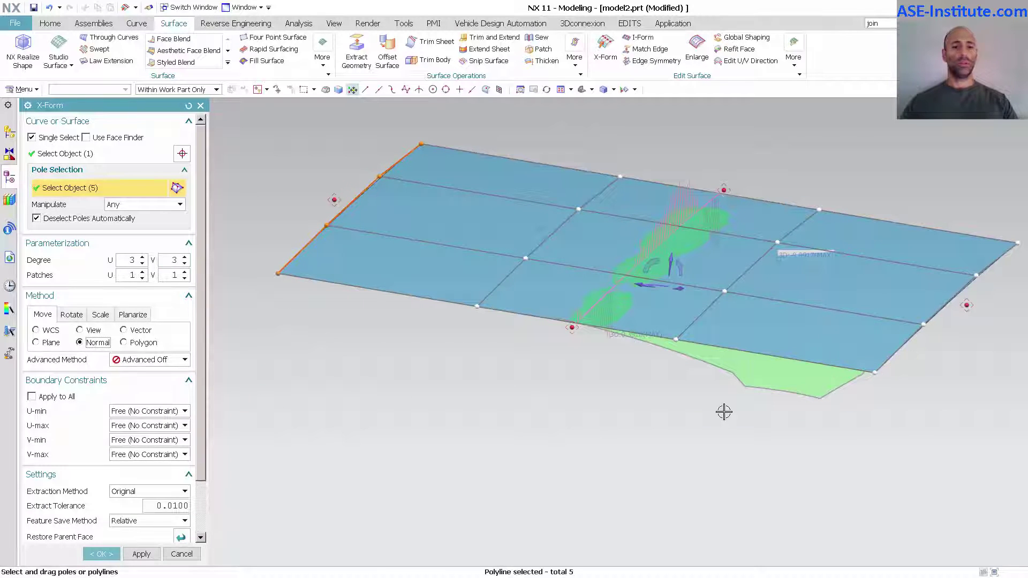
{"action": "left_click", "coordinate": [906, 353]}
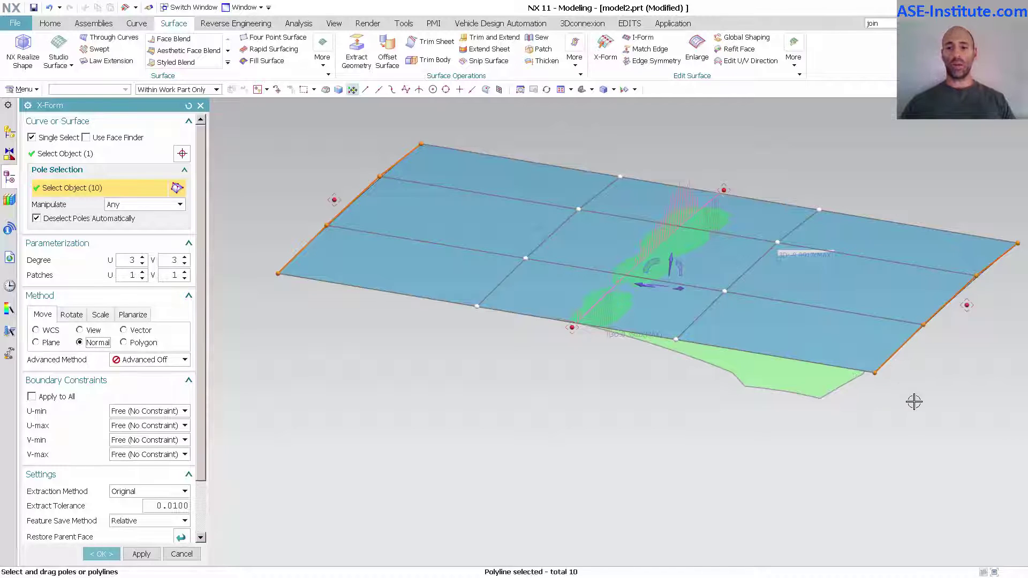
{"action": "left_click_drag", "start_coordinate": [903, 352], "coordinate": [901, 506]}
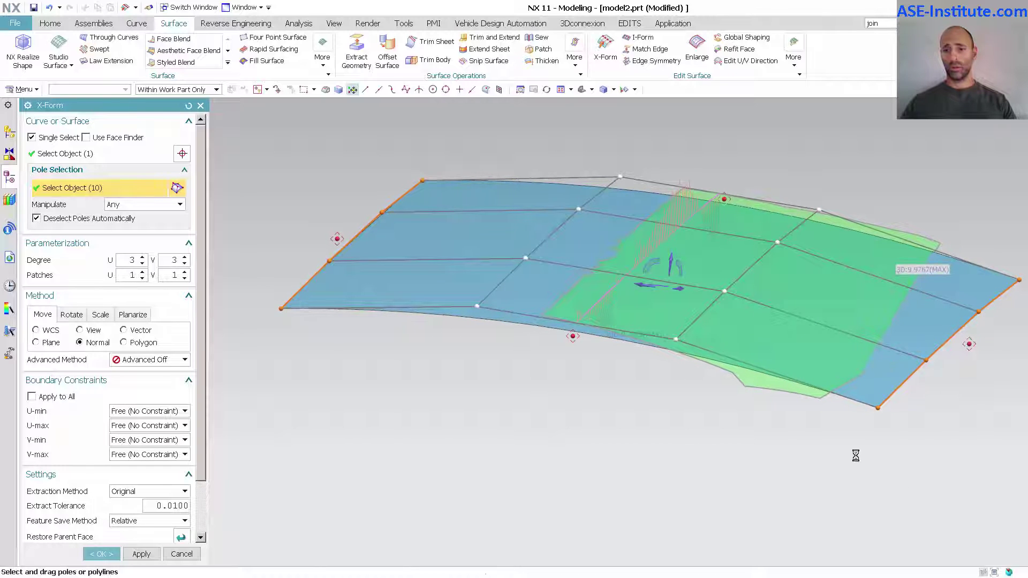
Raise the two interior pole rows between the sheet's extruded ends together along the surface normal.
{"action": "left_click", "coordinate": [701, 315]}
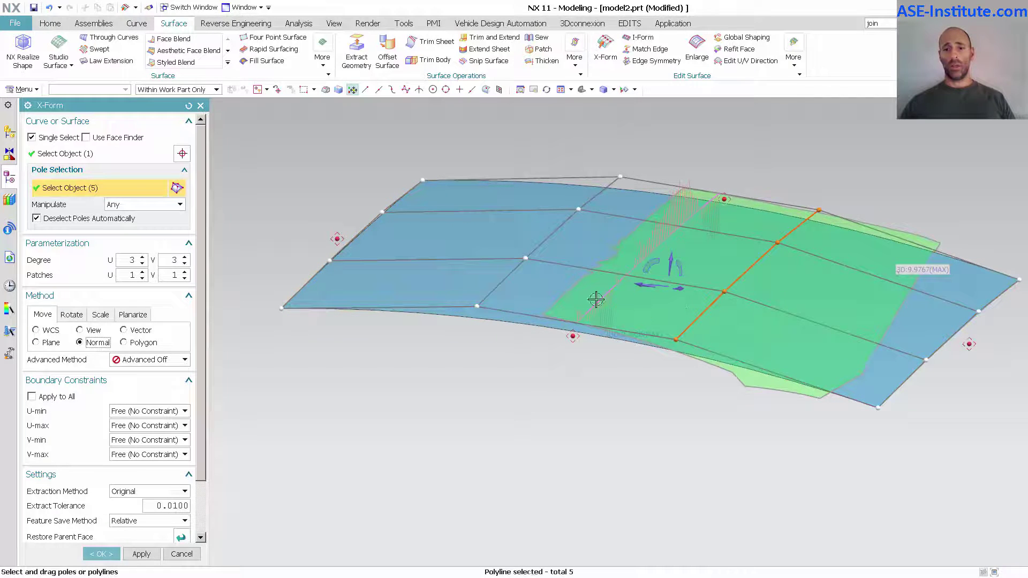
{"action": "left_click", "coordinate": [509, 269]}
{"action": "left_click_drag", "start_coordinate": [710, 316], "coordinate": [725, 255]}
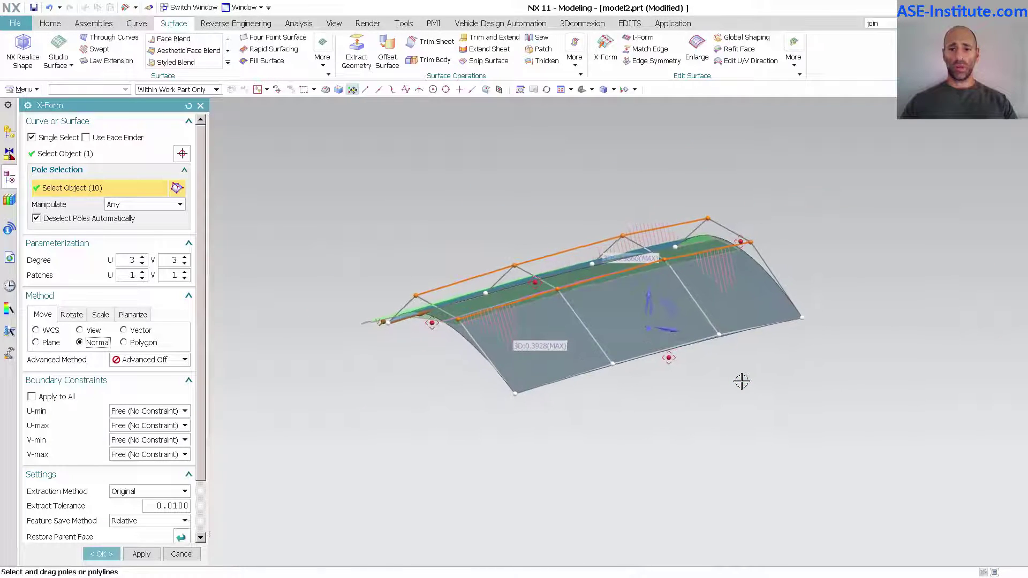
Lower only the two corner poles along one side edge of the sheet slightly along the surface normal.
{"action": "left_click", "coordinate": [703, 412]}
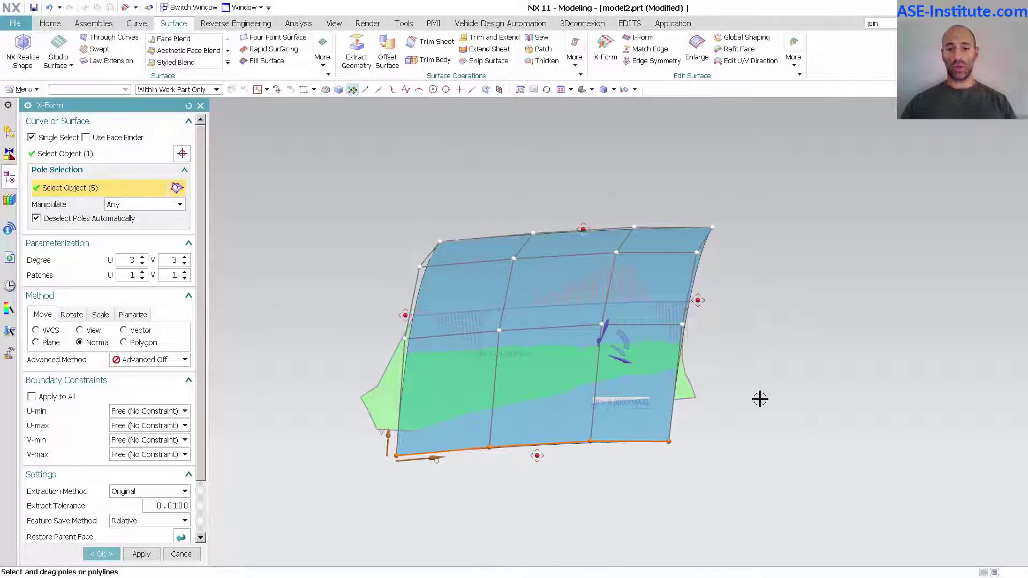
{"action": "left_click", "coordinate": [713, 229]}
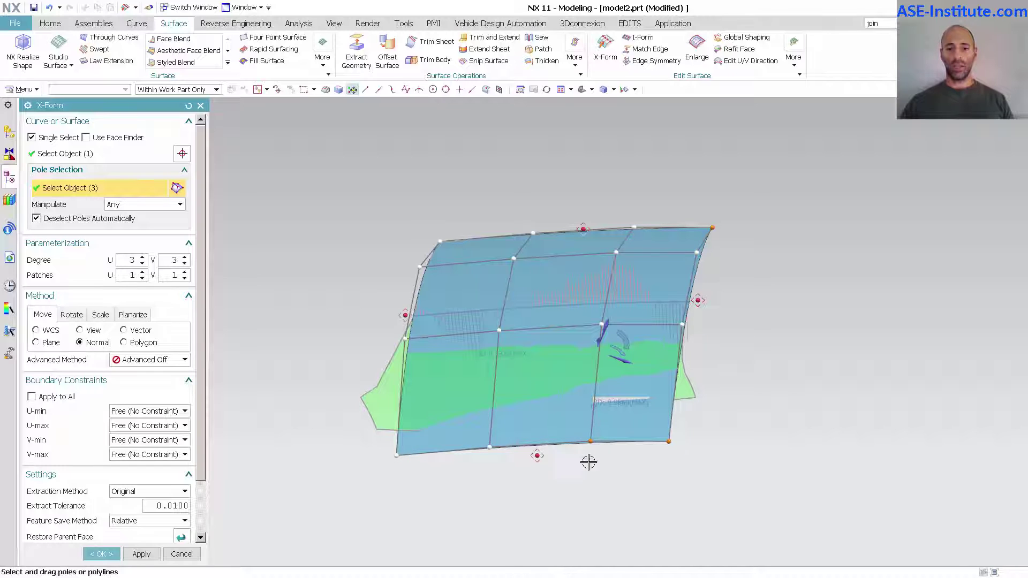
{"action": "left_click", "coordinate": [587, 442], "text": "shift"}
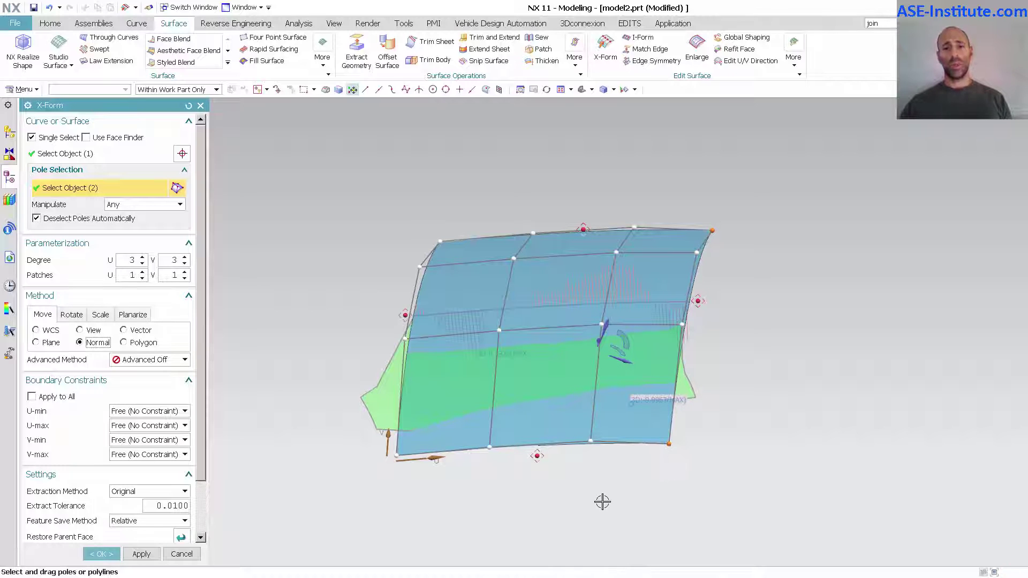
Lower the two end-row poles adjacent to the adjusted corners along the normal and accept the X-Form edit.
{"action": "left_click", "coordinate": [591, 443]}
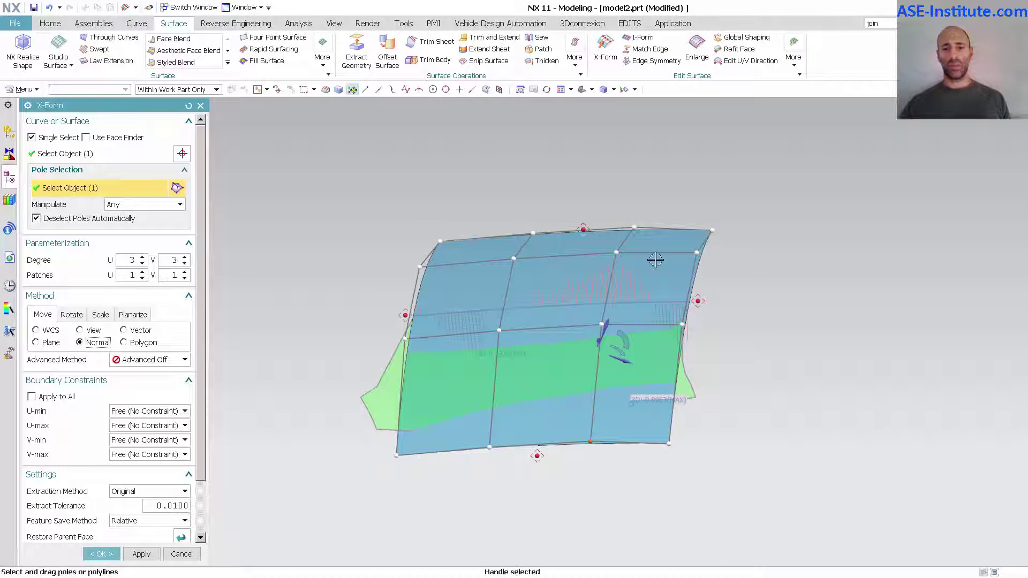
{"action": "left_click", "coordinate": [634, 224]}
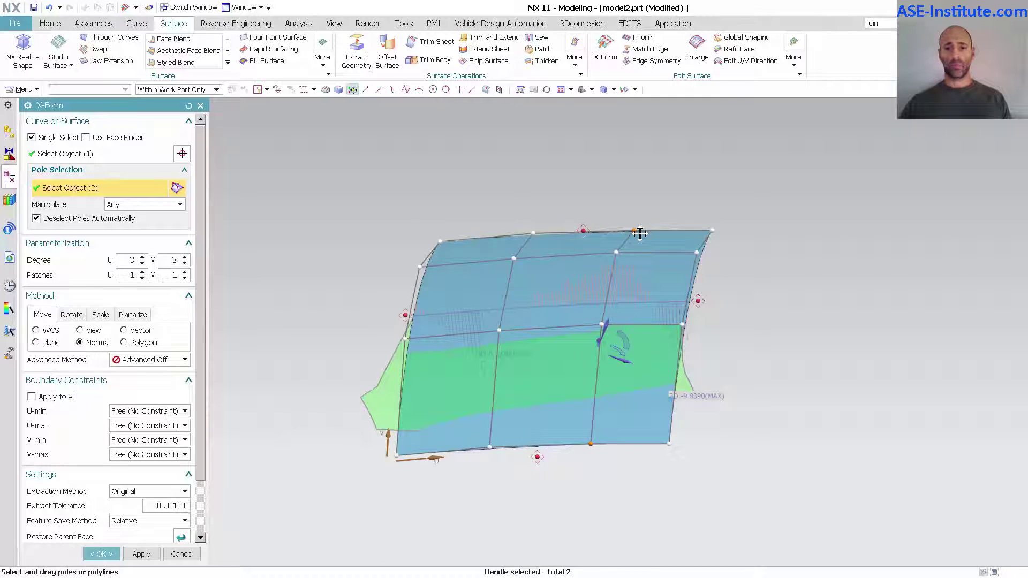
{"action": "middle_click", "coordinate": [845, 382]}
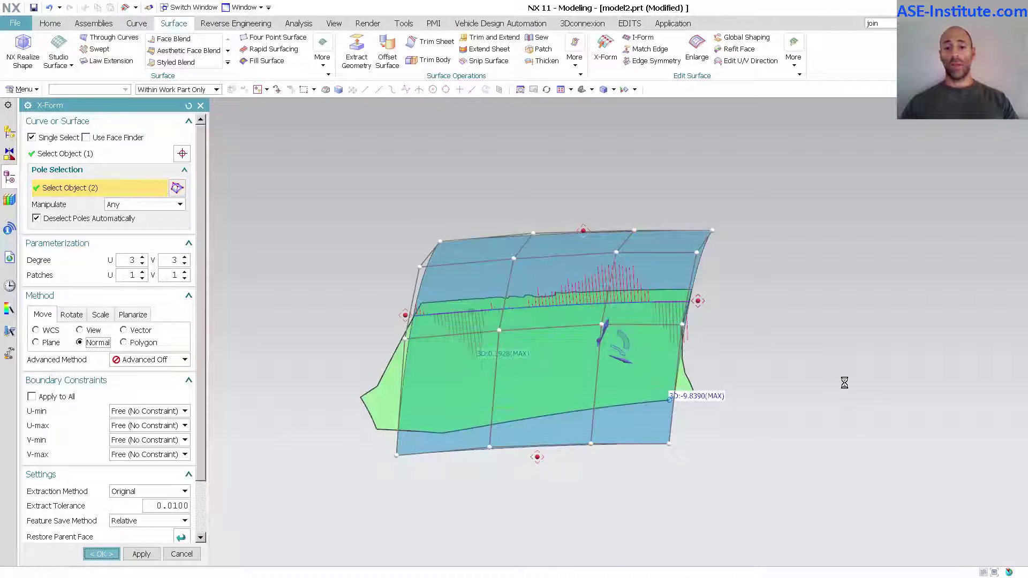
{"action": "middle_click", "coordinate": [844, 383]}
{"action": "key", "text": "ctrl+alt+l"}
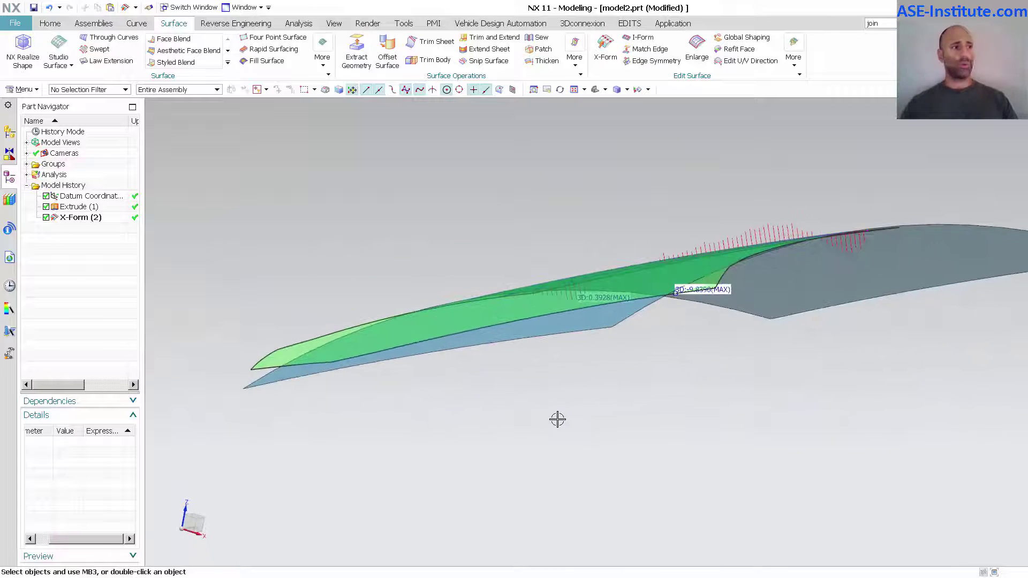
Reopen the sheet's X-Form (2) feature and set the Scale method to work along the Y-axis vector.
{"action": "double_click", "coordinate": [93, 221]}
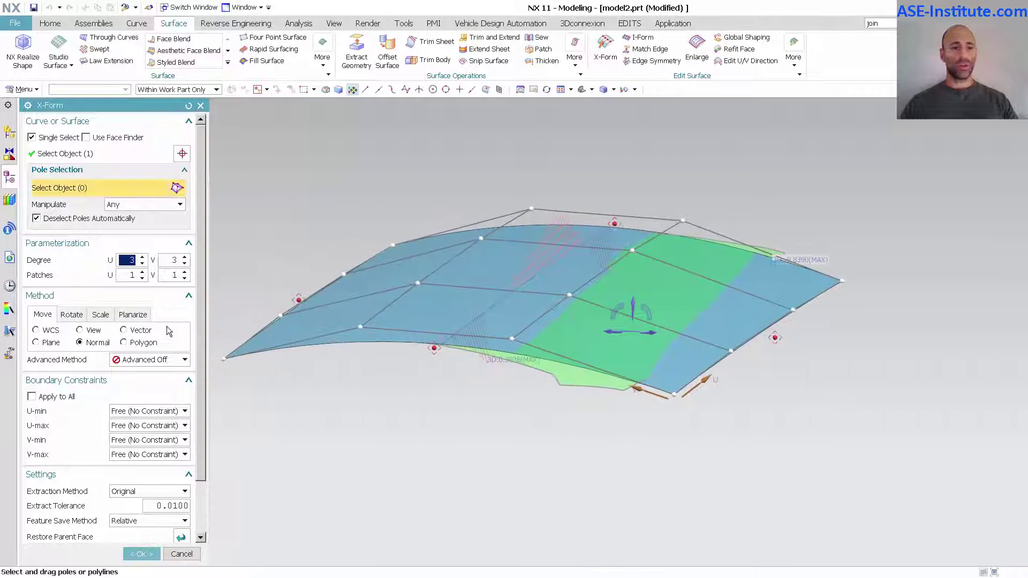
{"action": "left_click", "coordinate": [102, 315]}
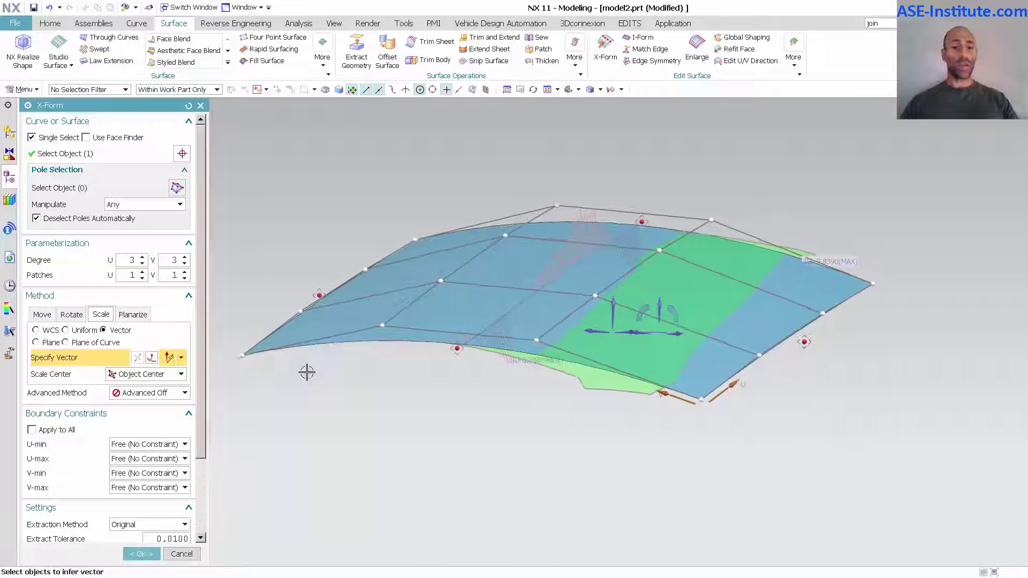
{"action": "left_click", "coordinate": [430, 297]}
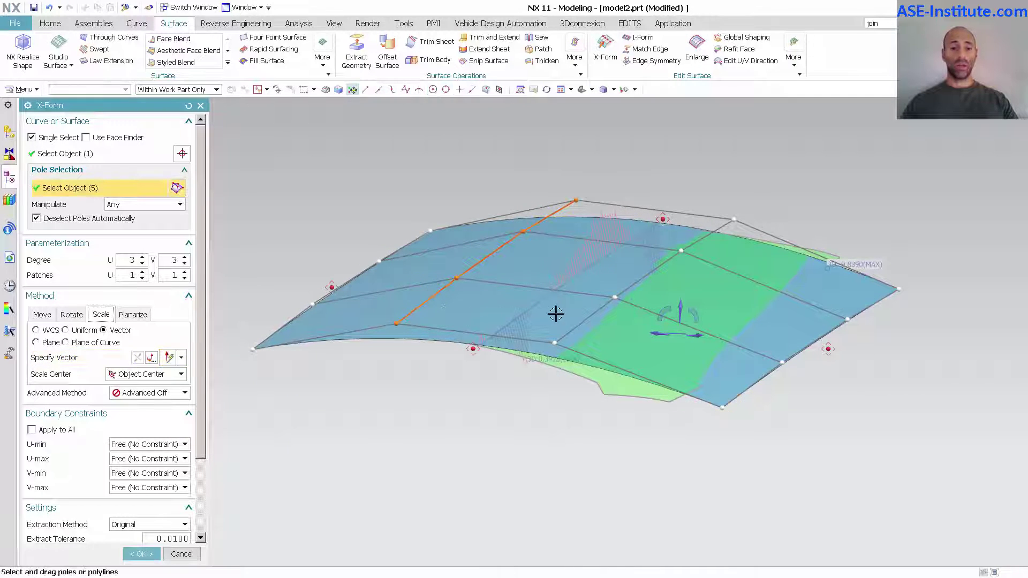
{"action": "left_click", "coordinate": [581, 325]}
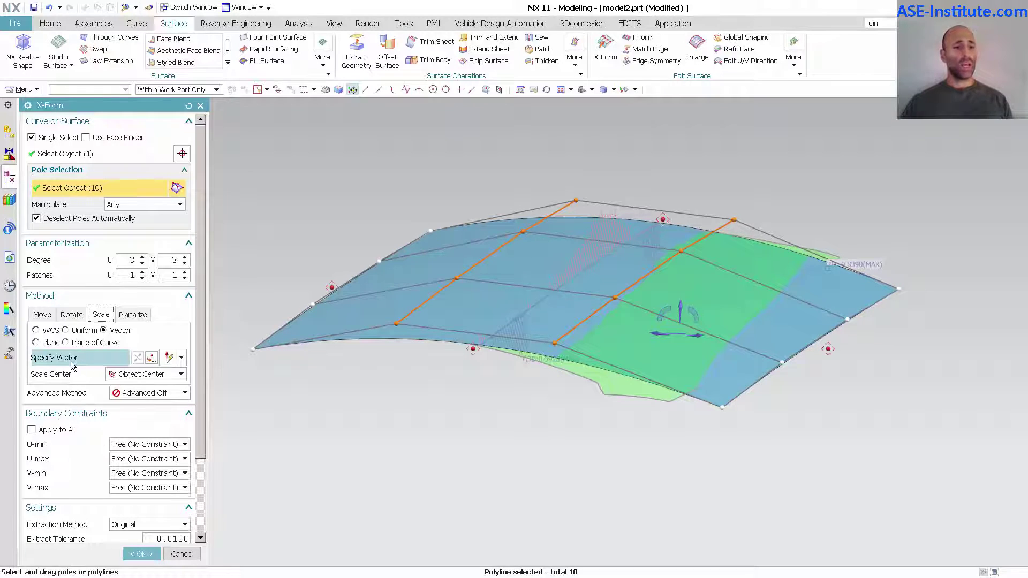
{"action": "left_click", "coordinate": [115, 360]}
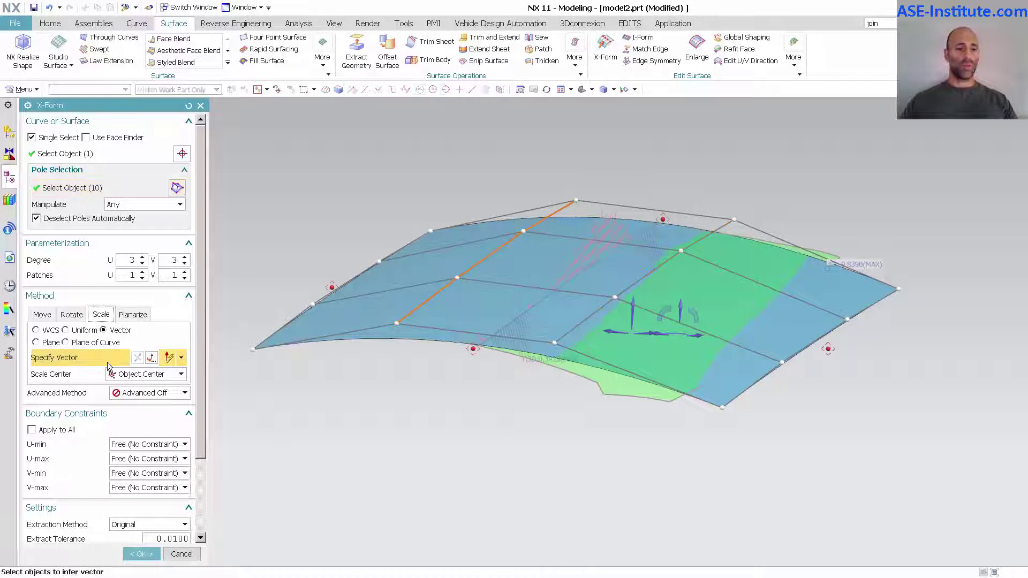
{"action": "middle_click_drag", "start_coordinate": [610, 460], "coordinate": [606, 329]}
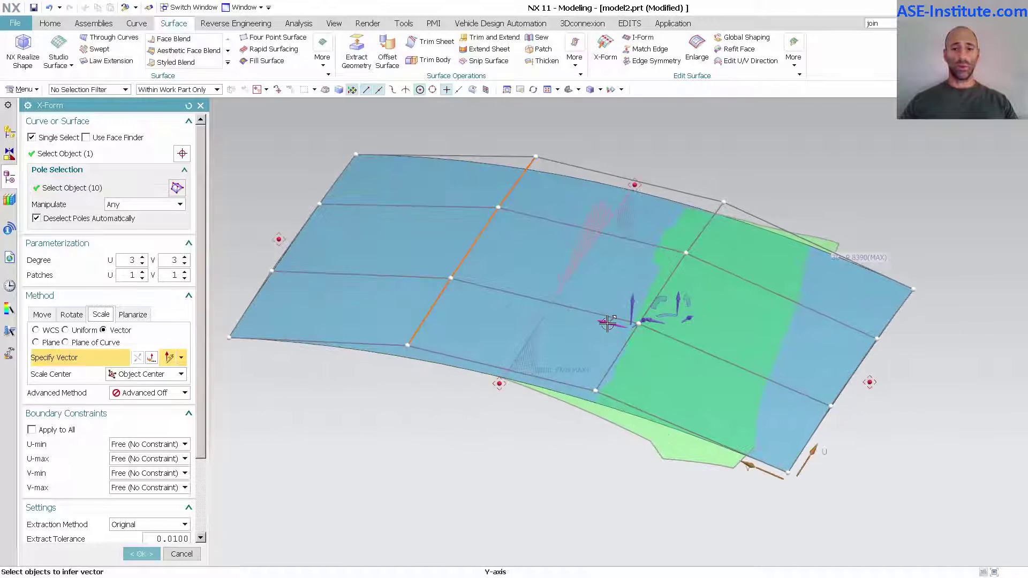
{"action": "left_click", "coordinate": [607, 323]}
{"action": "middle_click_drag", "start_coordinate": [601, 468], "coordinate": [616, 446]}
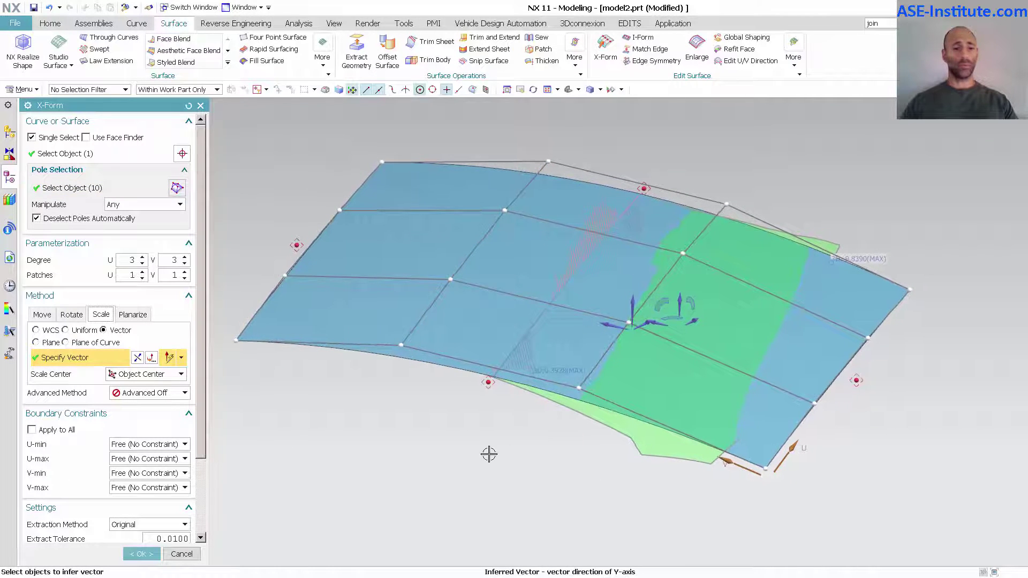
Scale the two interior pole rows between the sheet's extruded ends apart from each other along the Y-axis.
{"action": "middle_click_drag", "start_coordinate": [489, 454], "coordinate": [610, 362]}
{"action": "left_click", "coordinate": [601, 349]}
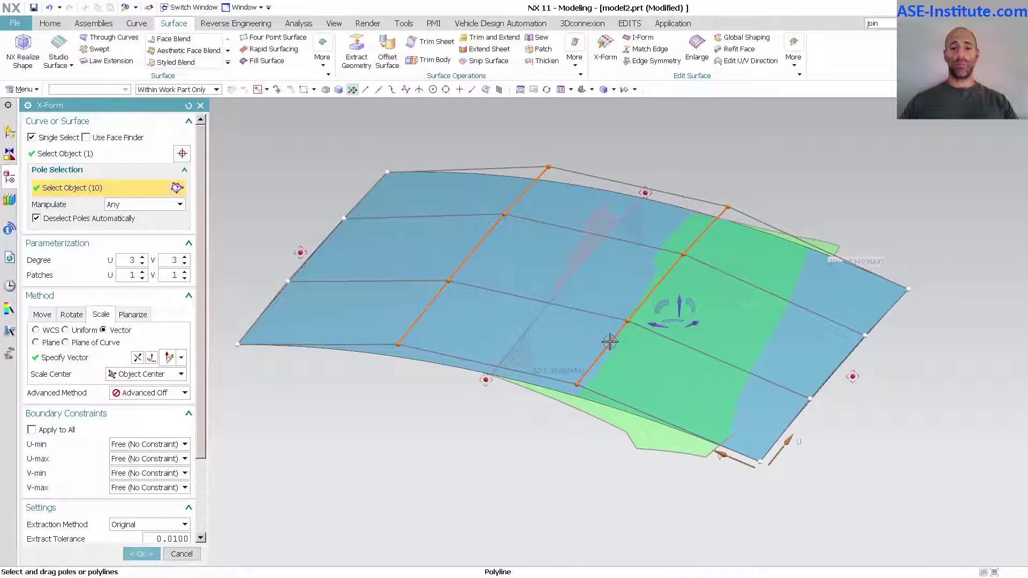
{"action": "left_click_drag", "start_coordinate": [608, 342], "coordinate": [748, 445]}
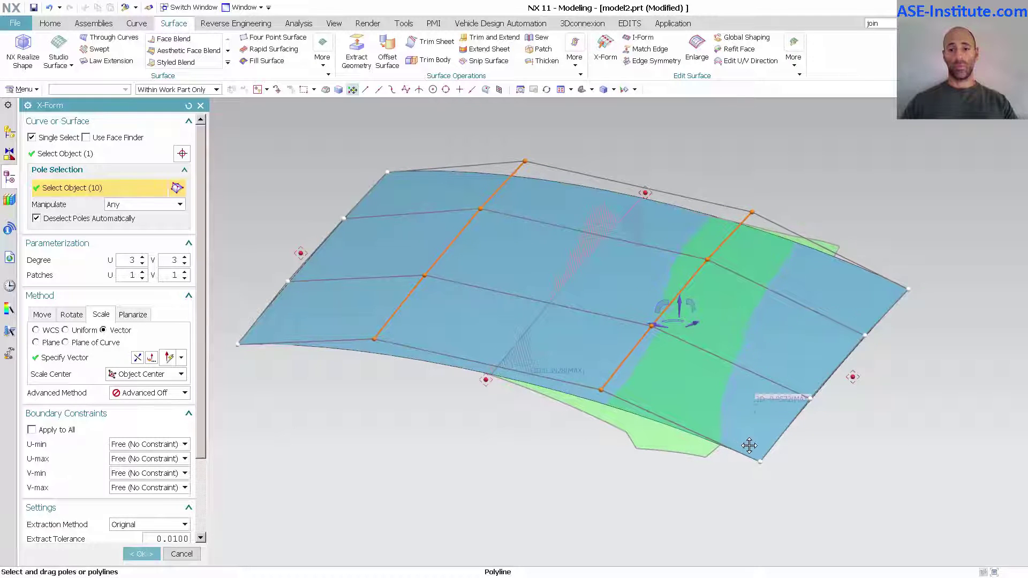
{"action": "middle_click_drag", "start_coordinate": [650, 477], "coordinate": [649, 479]}
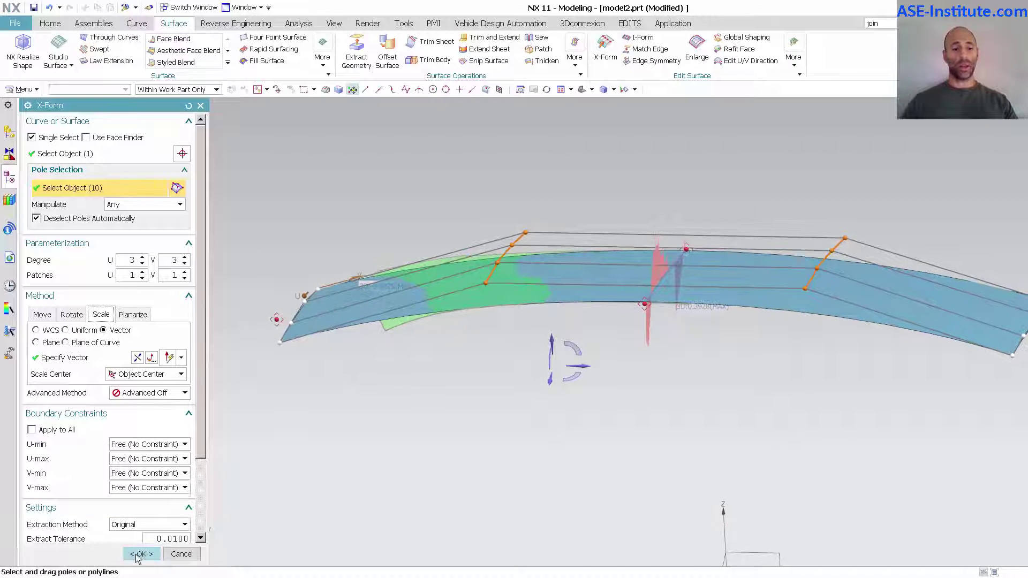
Return to the Normal move method and slightly lower the corner pole pairs on both side edges of the sheet.
{"action": "left_click", "coordinate": [42, 315]}
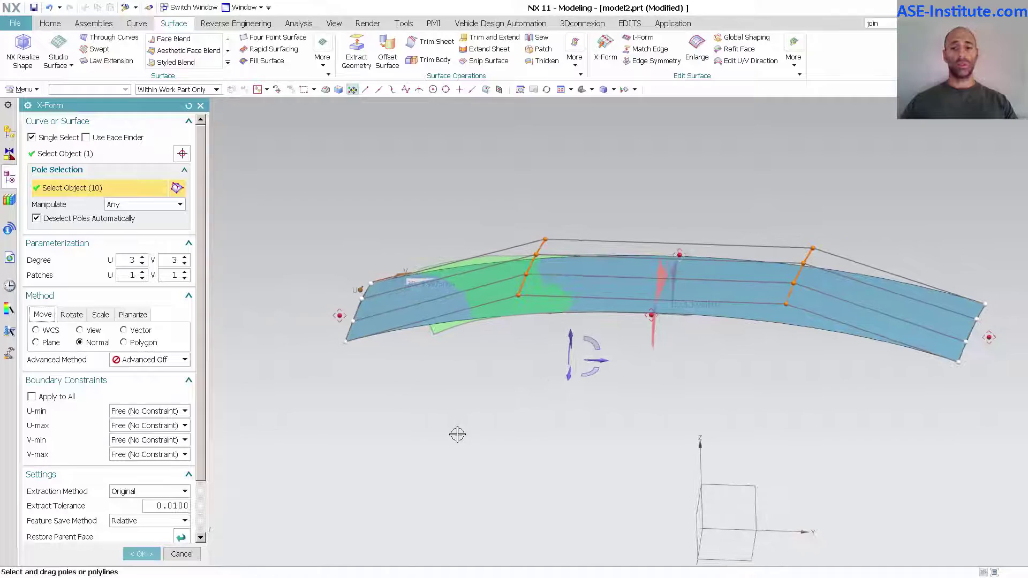
{"action": "left_click", "coordinate": [344, 344]}
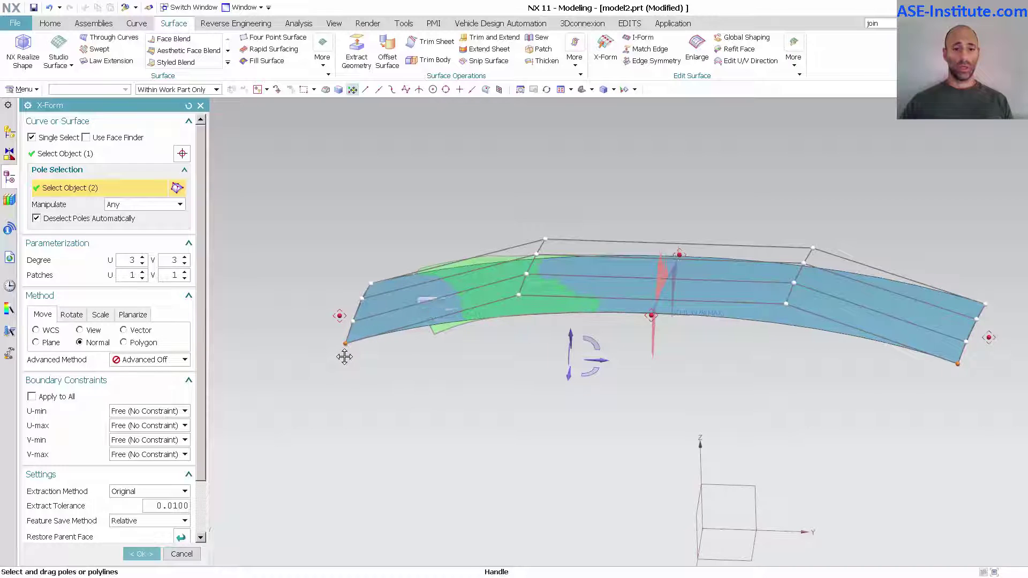
{"action": "left_click_drag", "start_coordinate": [344, 357], "coordinate": [349, 384]}
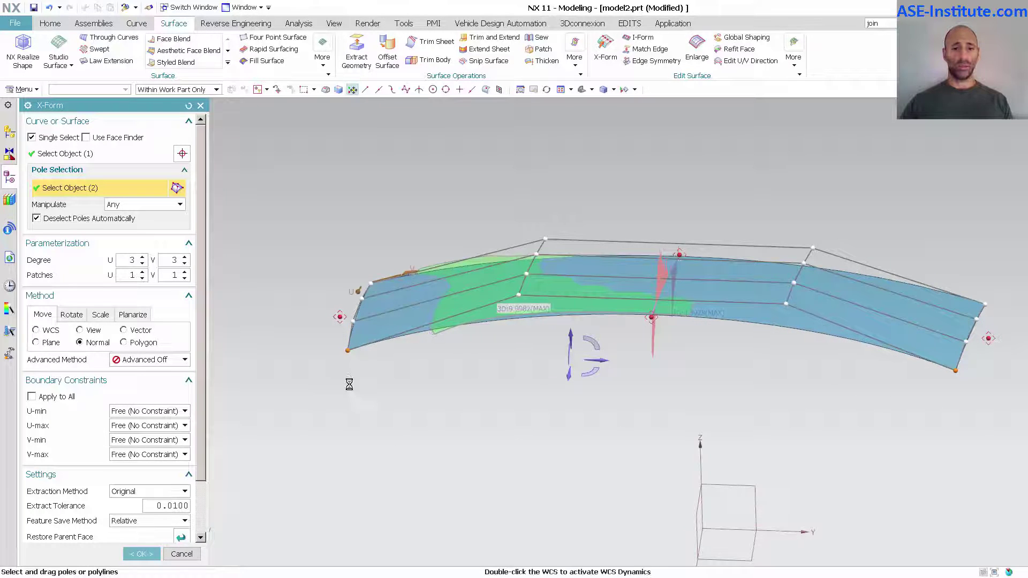
{"action": "left_click", "coordinate": [370, 281]}
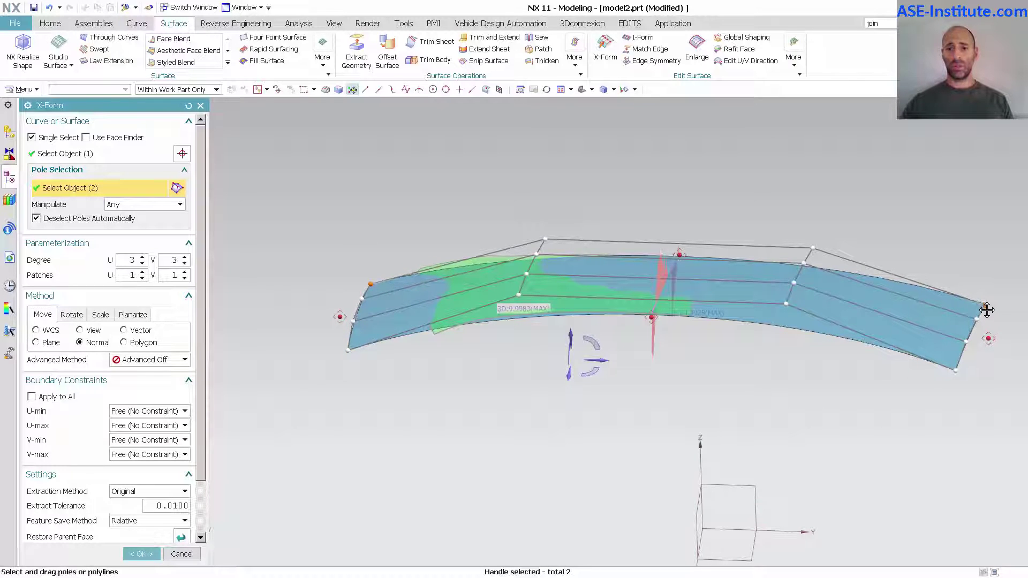
{"action": "left_click_drag", "start_coordinate": [987, 310], "coordinate": [986, 313]}
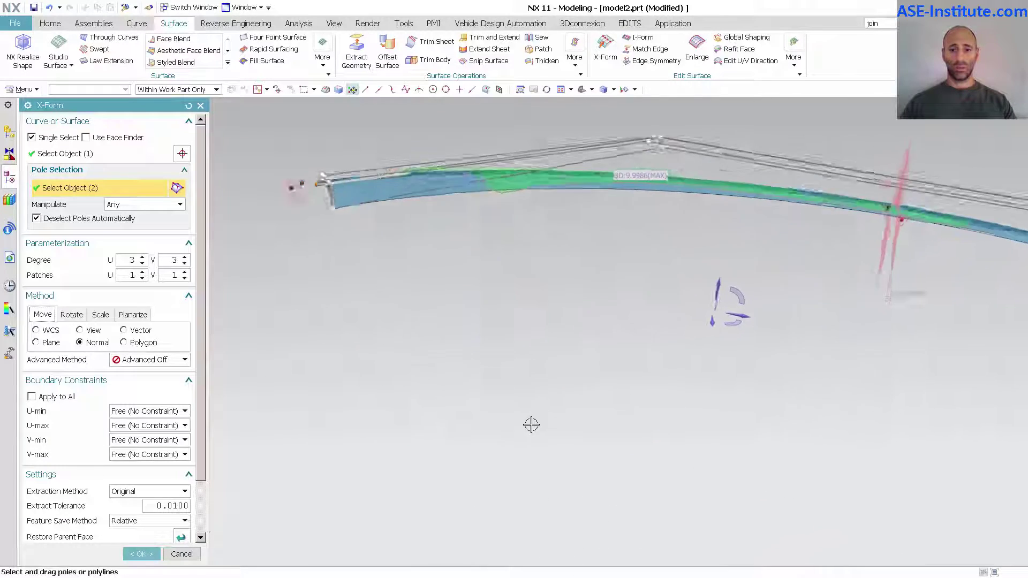
Raise both interior pole rows of the sheet together slightly along the surface normal.
{"action": "middle_click_drag", "start_coordinate": [531, 425], "coordinate": [546, 331]}
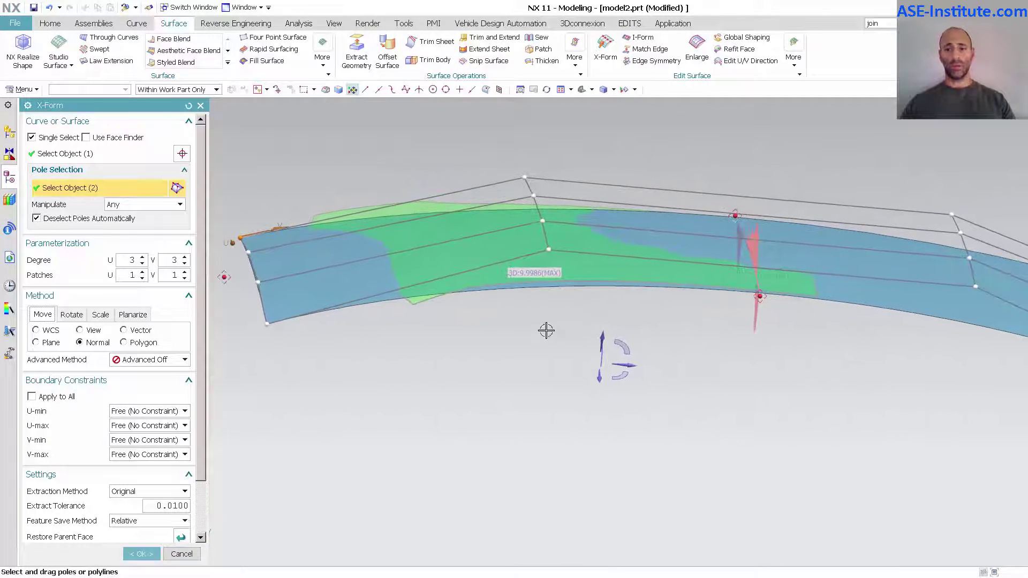
{"action": "left_click", "coordinate": [548, 235]}
{"action": "left_click", "coordinate": [970, 268]}
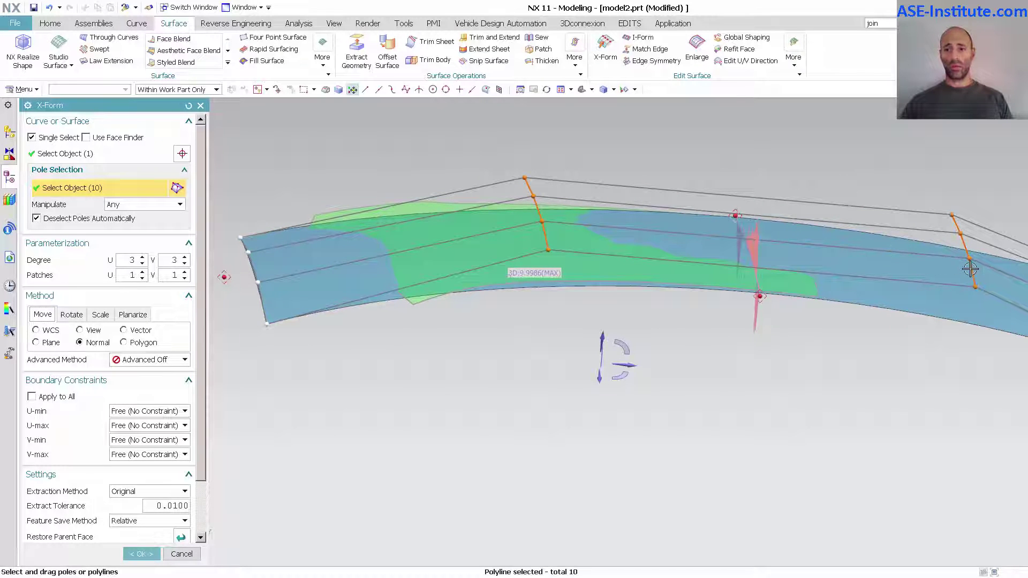
{"action": "left_click_drag", "start_coordinate": [970, 268], "coordinate": [971, 259]}
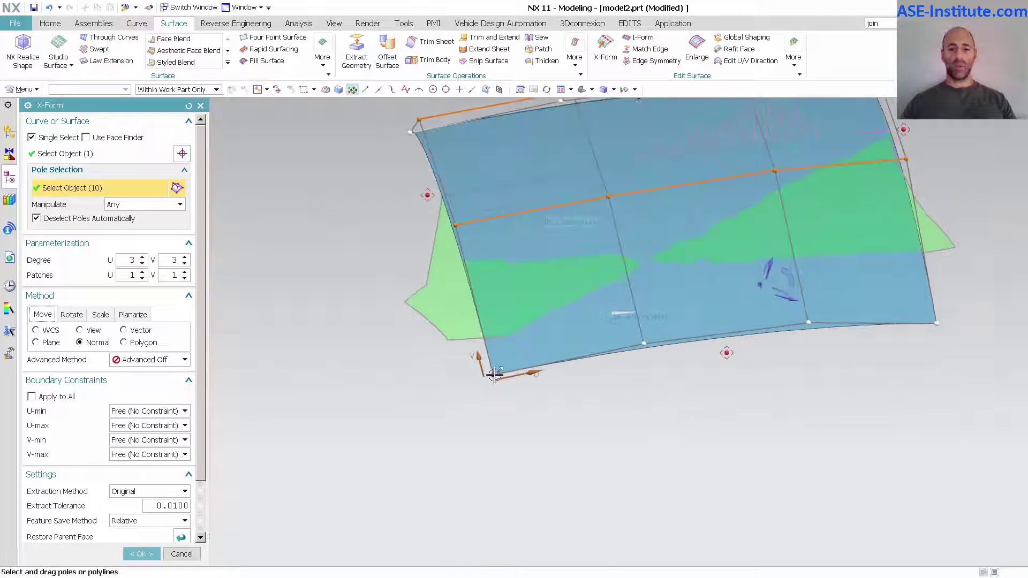
Raise the two corner poles along one side edge of the sheet slightly along the surface normal.
{"action": "left_click", "coordinate": [494, 375]}
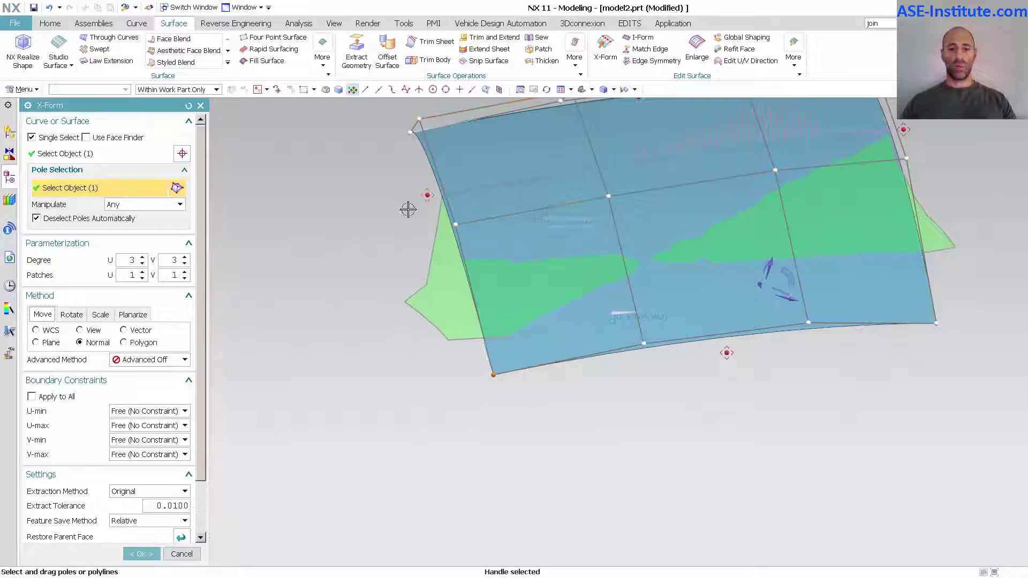
{"action": "left_click", "coordinate": [399, 136]}
{"action": "left_click_drag", "start_coordinate": [511, 386], "coordinate": [512, 378]}
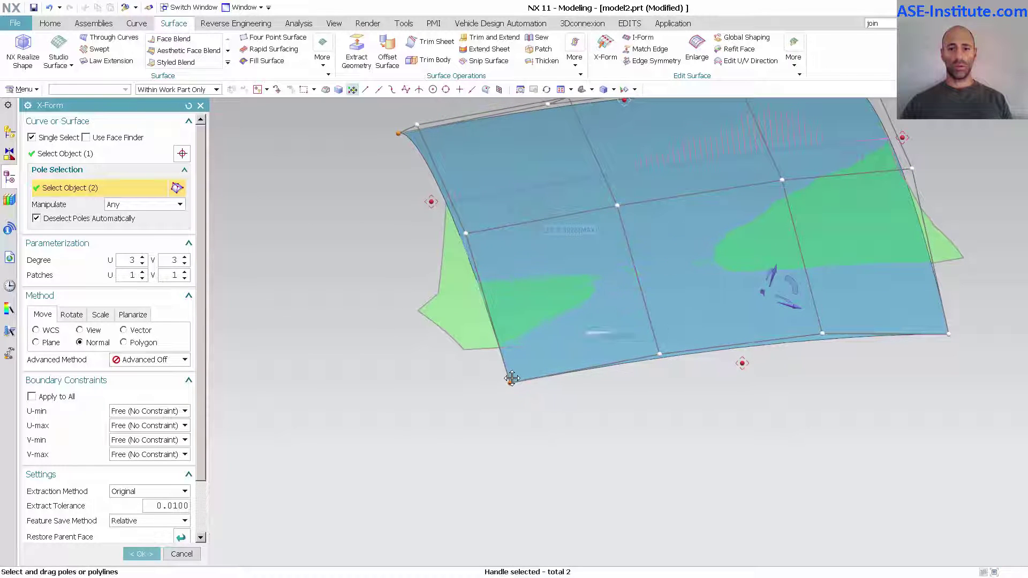
Lower the two intermediate pole pairs of the sheet's end rows slightly along the normal, one pair at a time.
{"action": "left_click", "coordinate": [660, 355]}
{"action": "middle_click_drag", "start_coordinate": [555, 229], "coordinate": [509, 243]}
{"action": "scroll", "coordinate": [523, 252], "scroll_direction": "down", "scroll_amount": 2}
{"action": "left_click", "coordinate": [510, 249]}
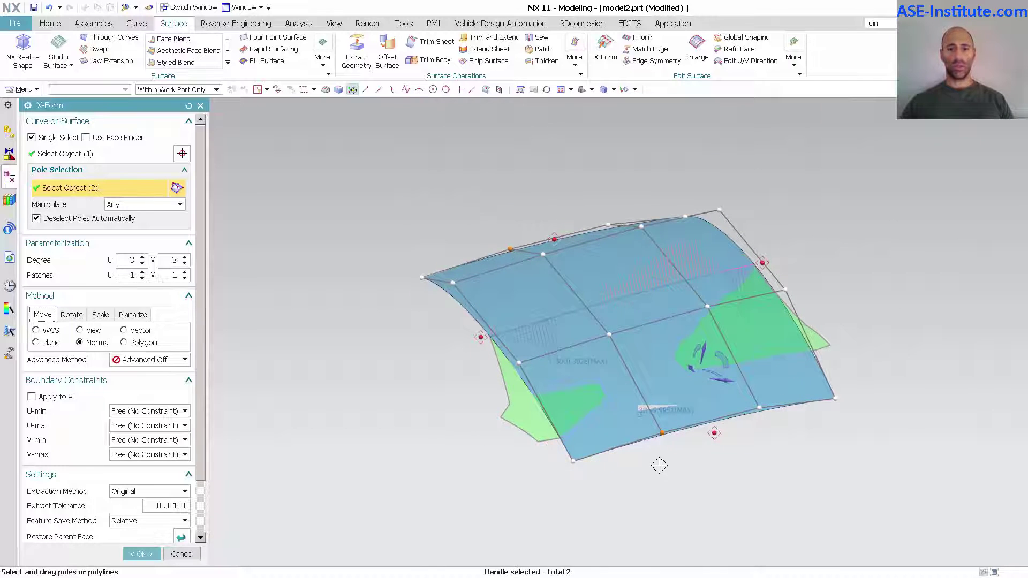
{"action": "left_click_drag", "start_coordinate": [663, 440], "coordinate": [667, 449]}
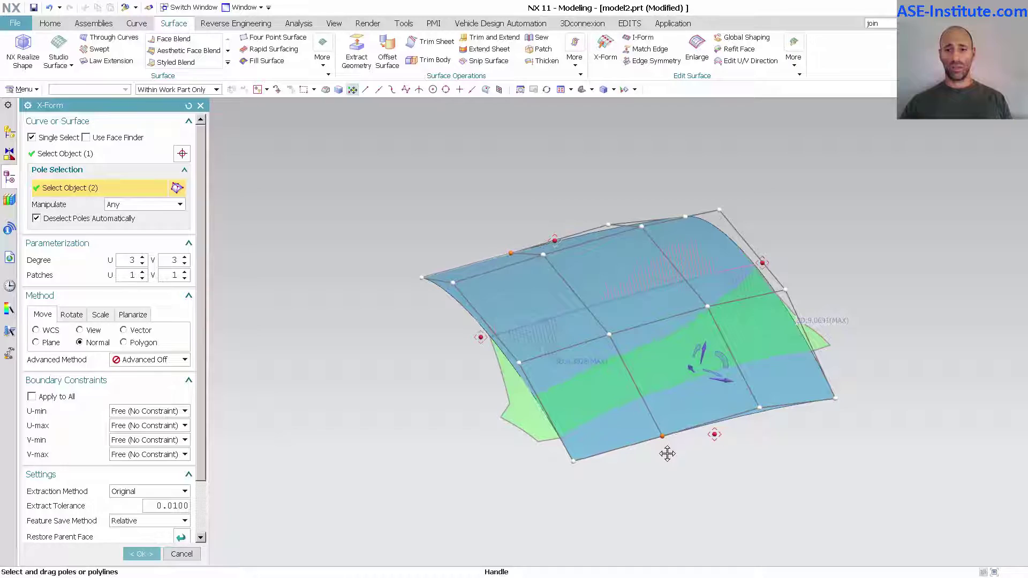
{"action": "left_click", "coordinate": [759, 408]}
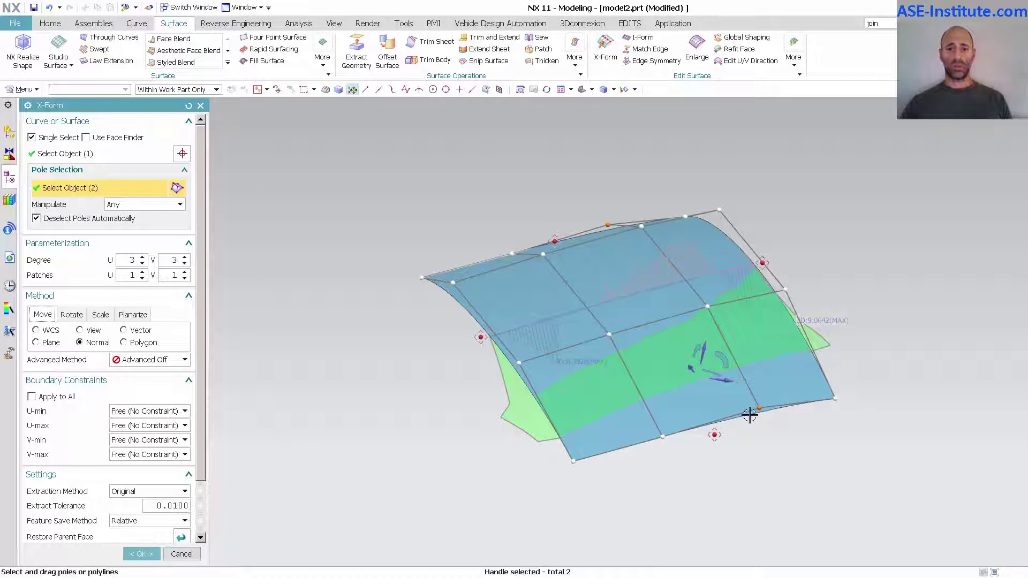
{"action": "left_click_drag", "start_coordinate": [759, 416], "coordinate": [759, 419]}
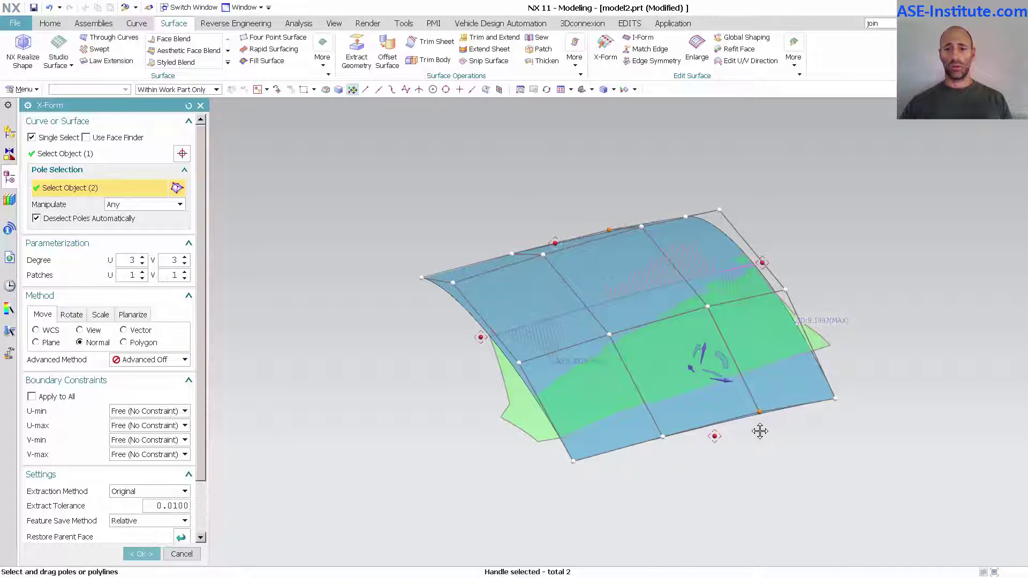
Scale the two outer pole rows at the sheet's extruded ends inward along the Y-axis to shorten the sheet.
{"action": "left_click", "coordinate": [835, 399]}
{"action": "middle_click_drag", "start_coordinate": [844, 470], "coordinate": [594, 177]}
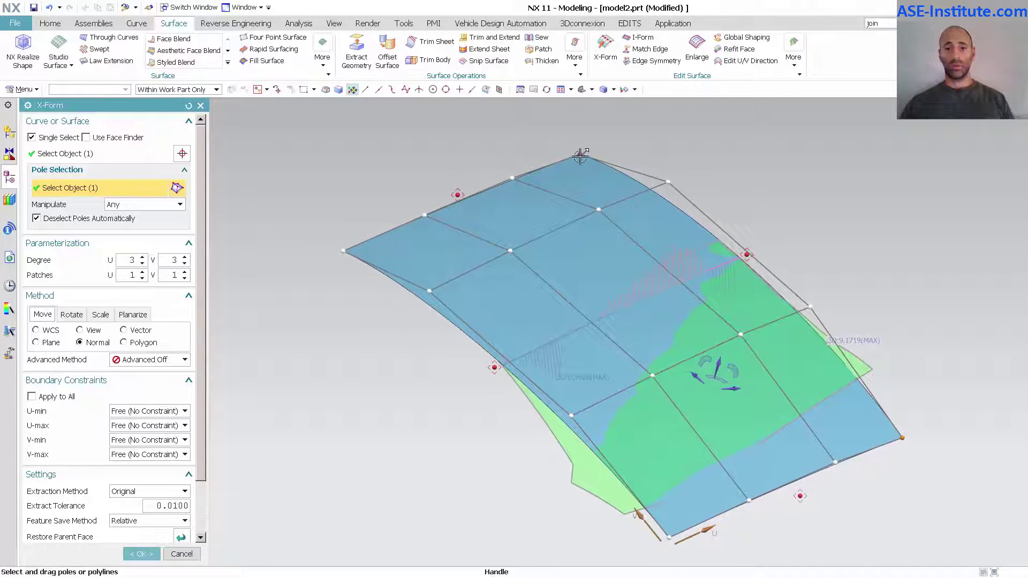
{"action": "middle_click_drag", "start_coordinate": [804, 208], "coordinate": [489, 374]}
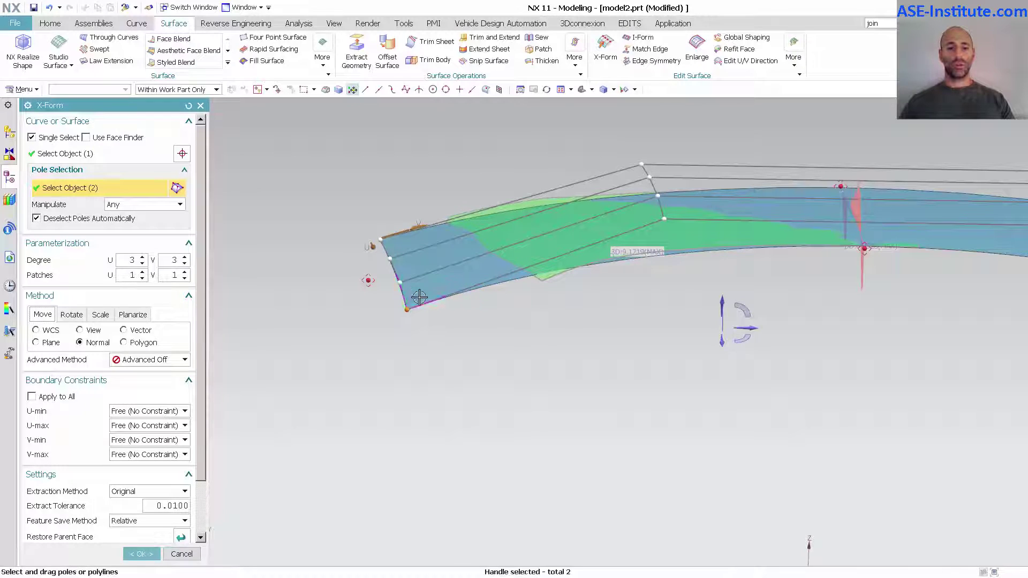
{"action": "left_click", "coordinate": [400, 292]}
{"action": "middle_click_drag", "start_coordinate": [551, 451], "coordinate": [957, 389]}
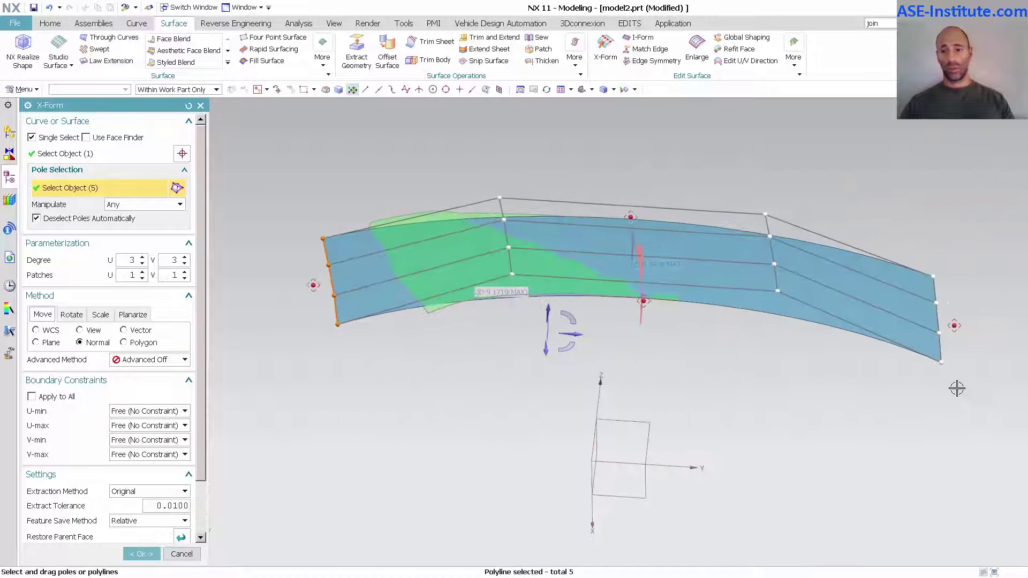
{"action": "left_click", "coordinate": [941, 351]}
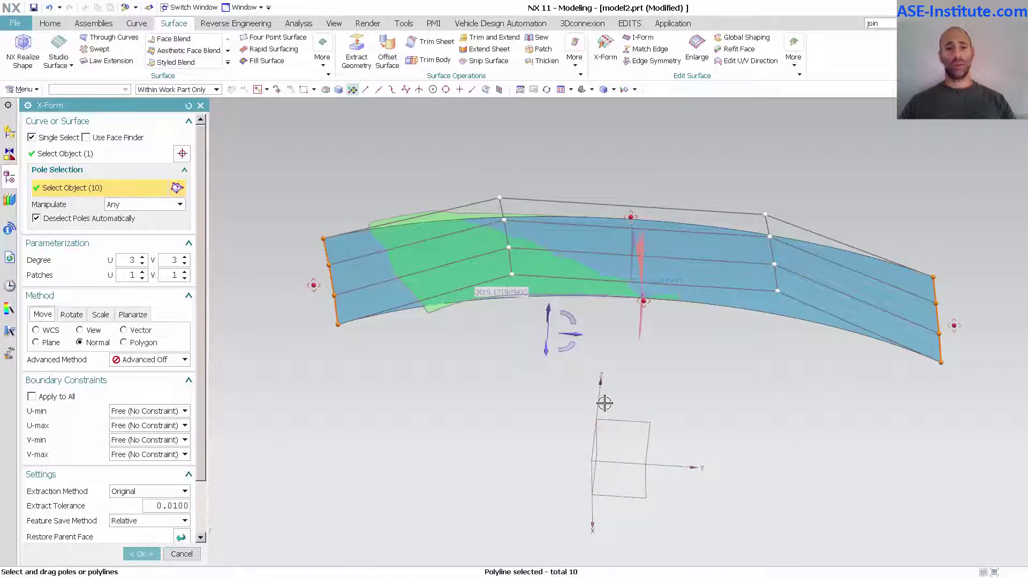
{"action": "left_click", "coordinate": [100, 316]}
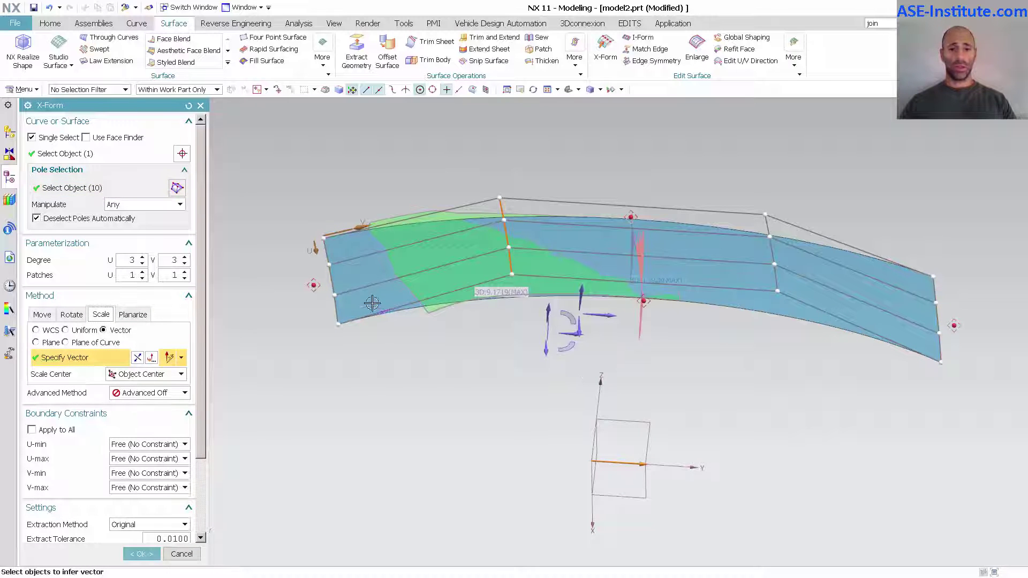
{"action": "left_click", "coordinate": [331, 303]}
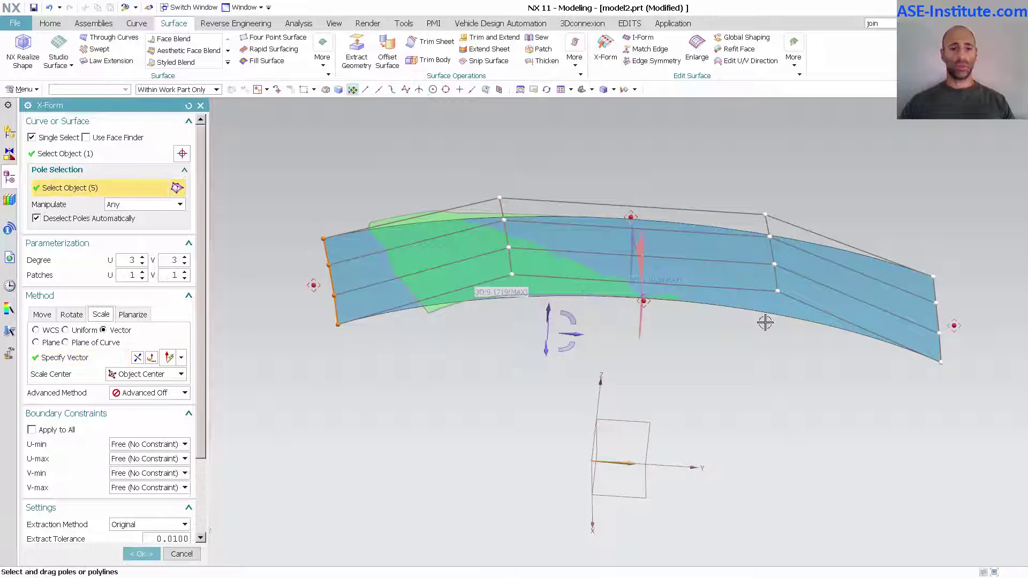
{"action": "left_click", "coordinate": [937, 348]}
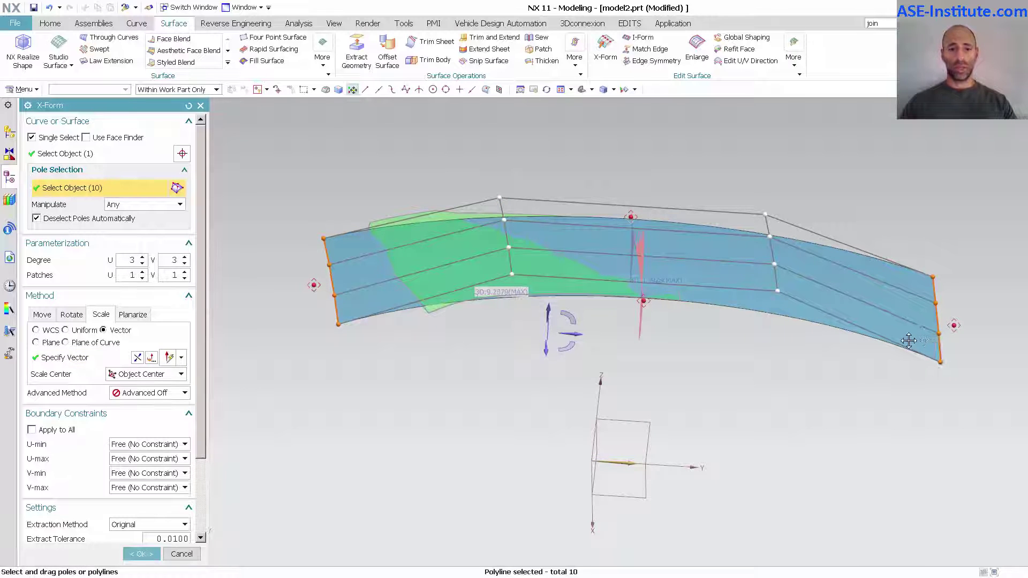
{"action": "left_click_drag", "start_coordinate": [909, 340], "coordinate": [471, 309]}
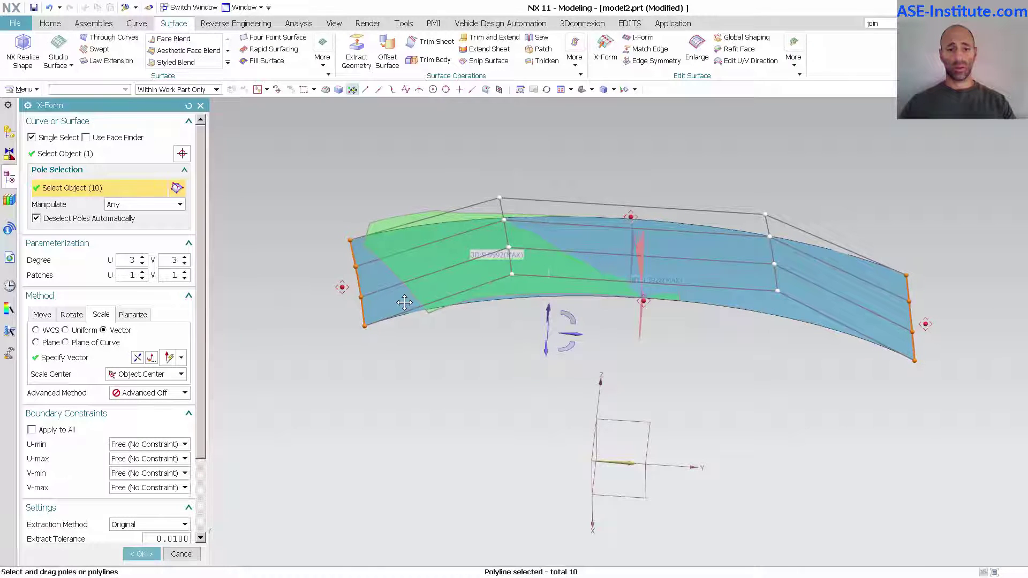
Spread the two interior pole rows slightly farther apart by scaling them along the Y-axis.
{"action": "left_click", "coordinate": [510, 258]}
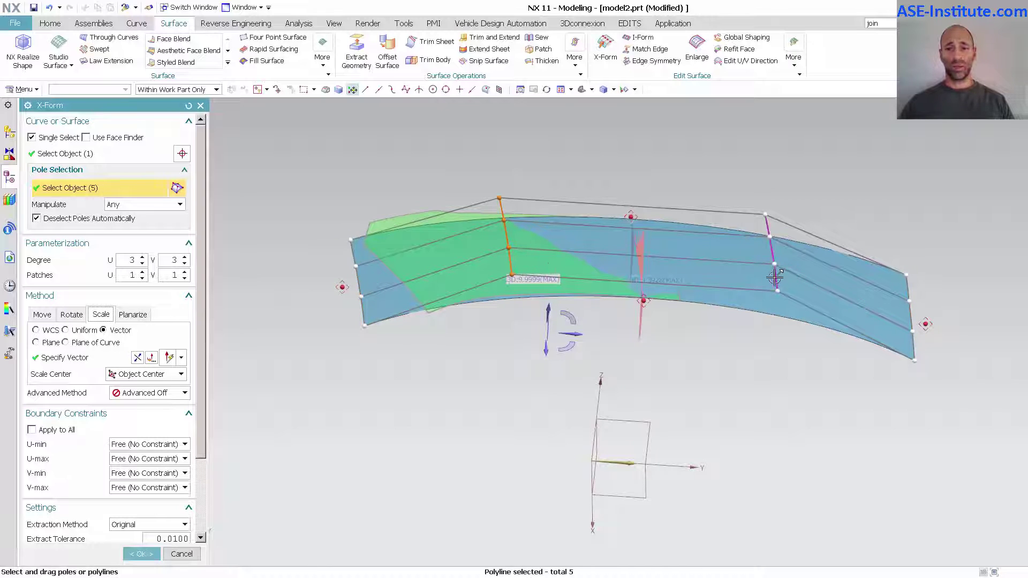
{"action": "left_click_drag", "start_coordinate": [774, 278], "coordinate": [976, 315]}
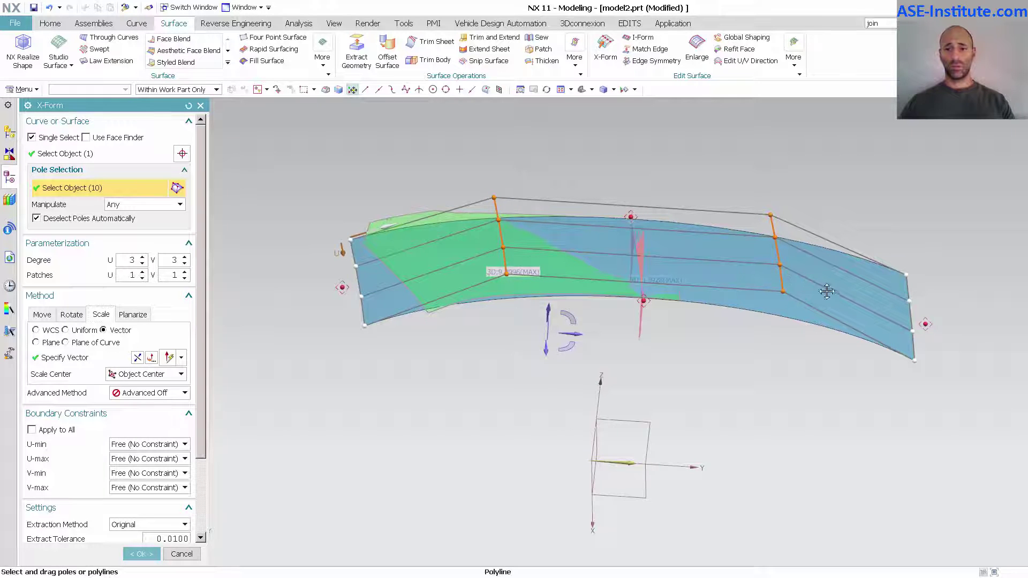
{"action": "left_click_drag", "start_coordinate": [827, 291], "coordinate": [930, 300]}
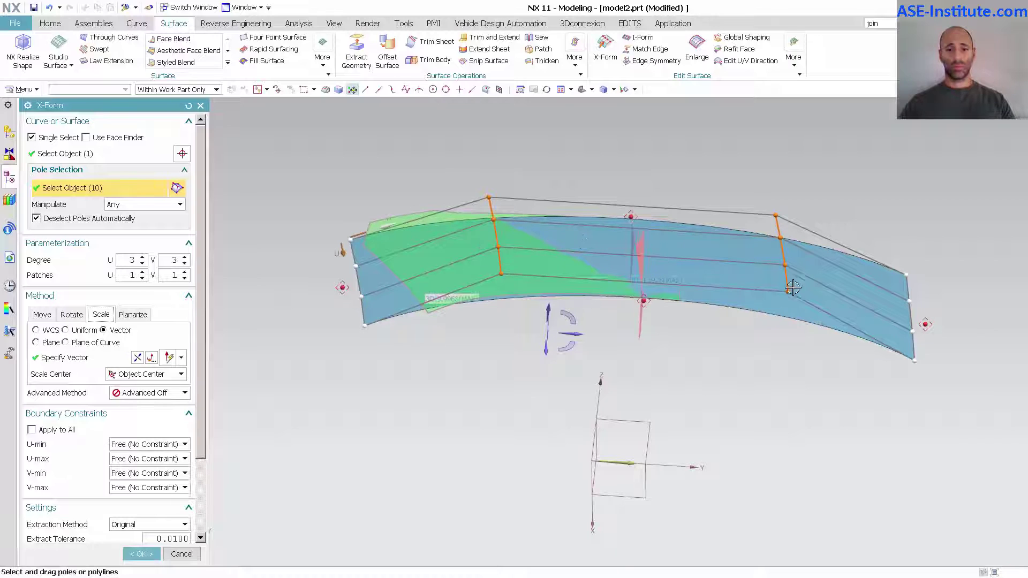
Widen the spacing of the two interior pole rows along the Y-axis and fine-tune their height along the surface normal.
{"action": "left_click_drag", "start_coordinate": [470, 260], "coordinate": [198, 254]}
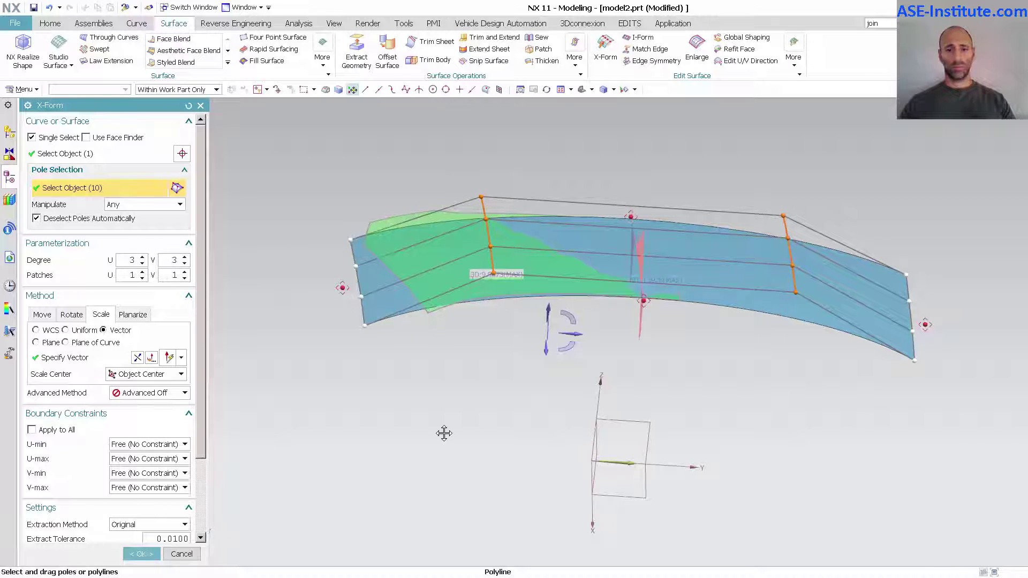
{"action": "key", "text": "F8"}
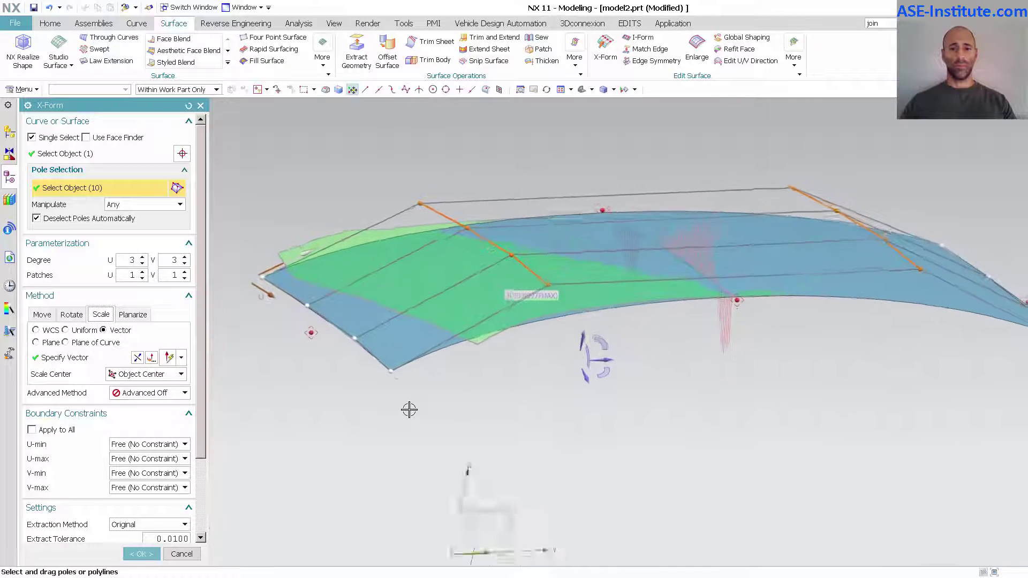
{"action": "left_click", "coordinate": [42, 314]}
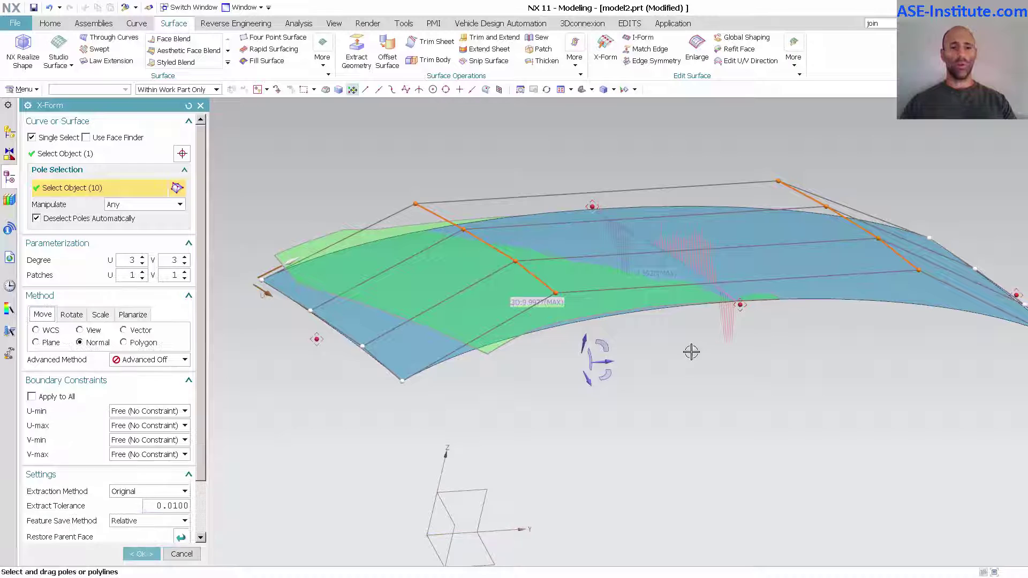
{"action": "left_click_drag", "start_coordinate": [532, 276], "coordinate": [540, 259]}
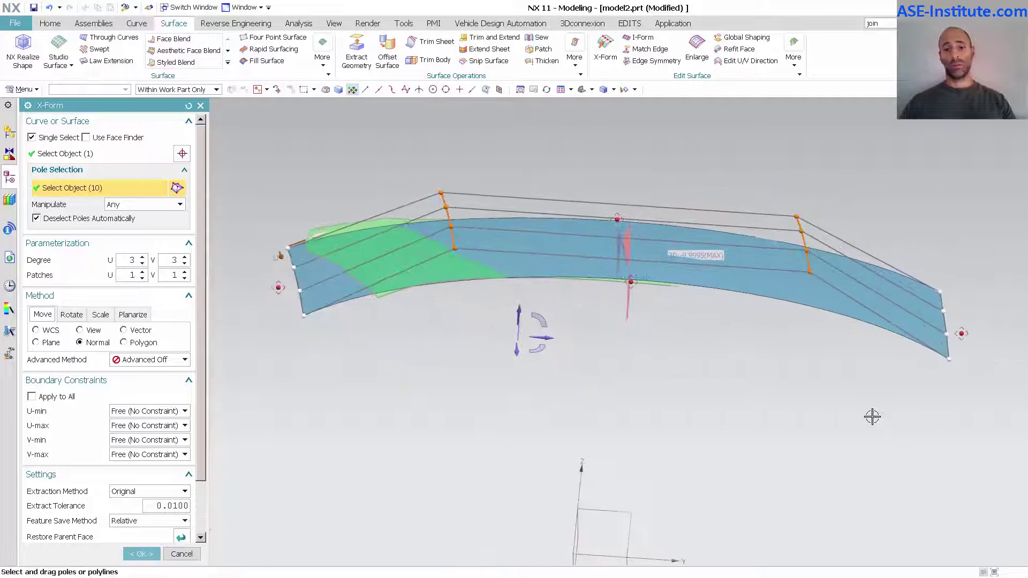
{"action": "middle_click_drag", "start_coordinate": [872, 417], "coordinate": [707, 356]}
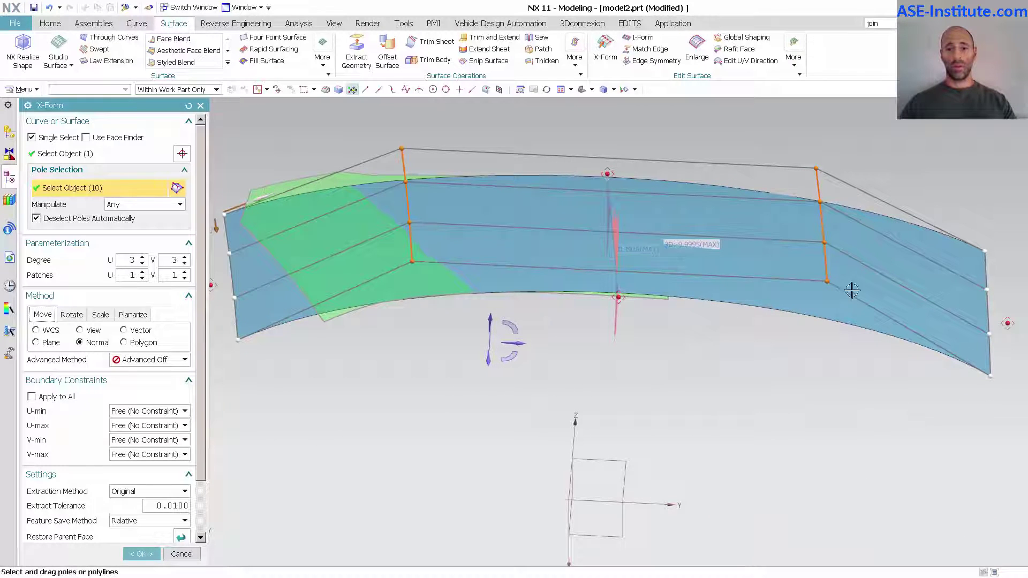
{"action": "left_click_drag", "start_coordinate": [825, 261], "coordinate": [825, 268]}
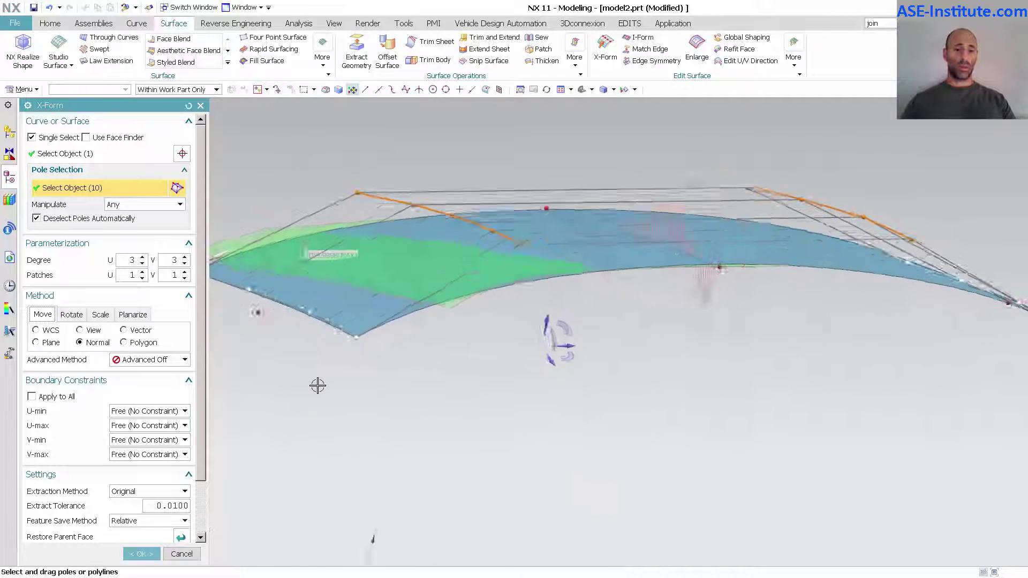
Raise the four intermediate poles on the sheet's two end rows slightly along the surface normal.
{"action": "left_click", "coordinate": [336, 323]}
{"action": "left_click", "coordinate": [262, 295]}
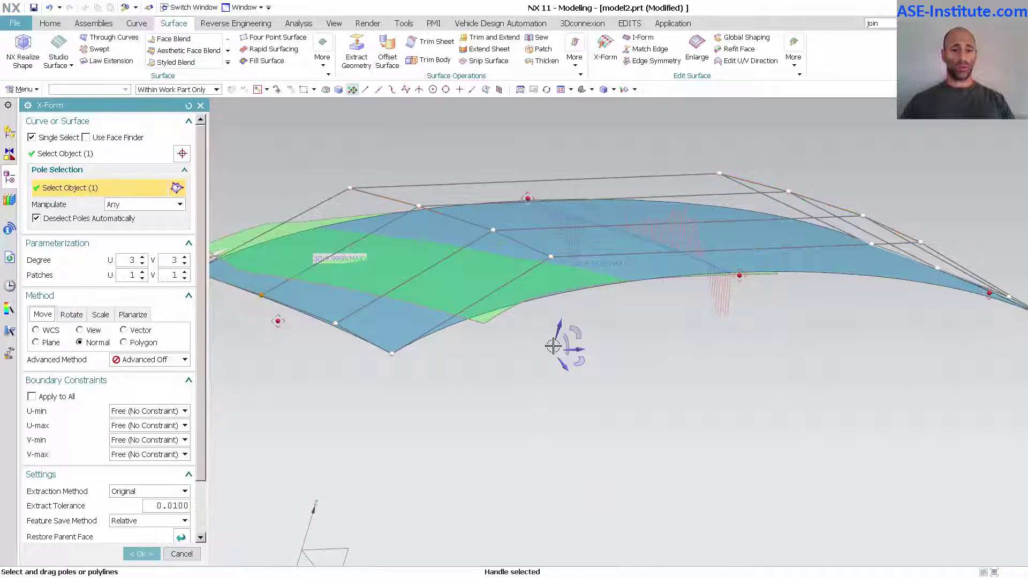
{"action": "left_click", "coordinate": [337, 321]}
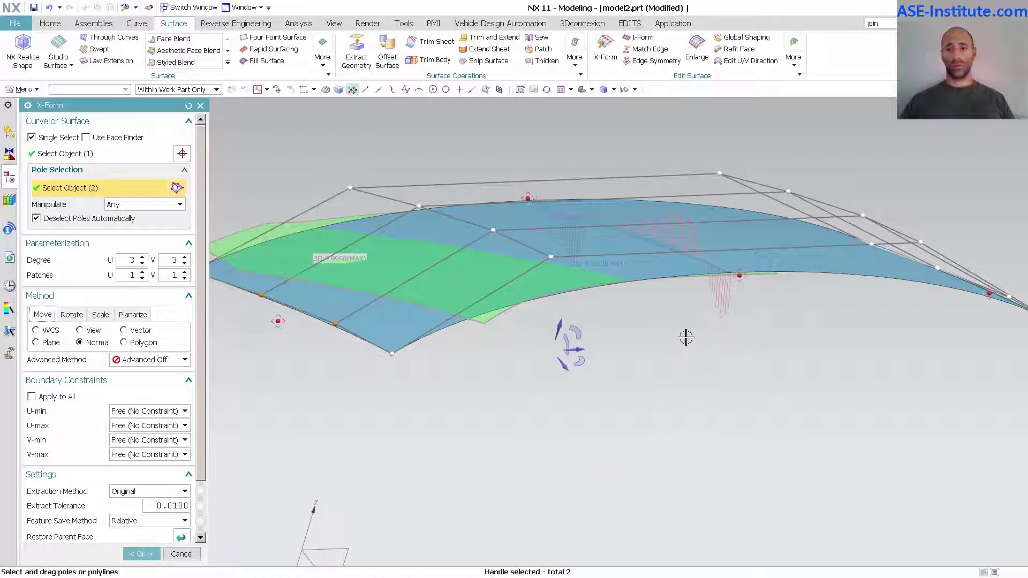
{"action": "middle_click_drag", "start_coordinate": [685, 338], "coordinate": [649, 348]}
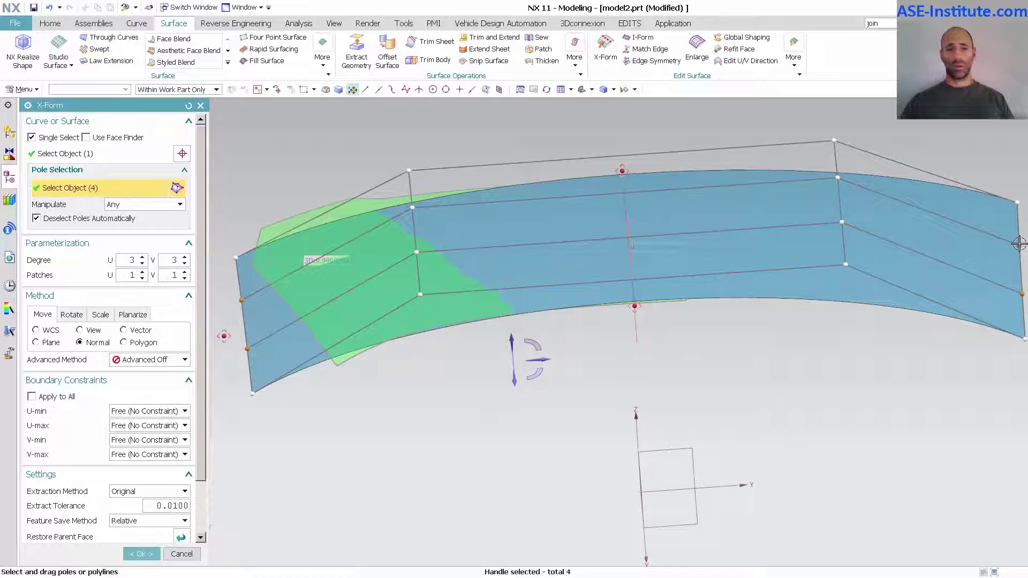
{"action": "left_click_drag", "start_coordinate": [1018, 244], "coordinate": [1020, 229]}
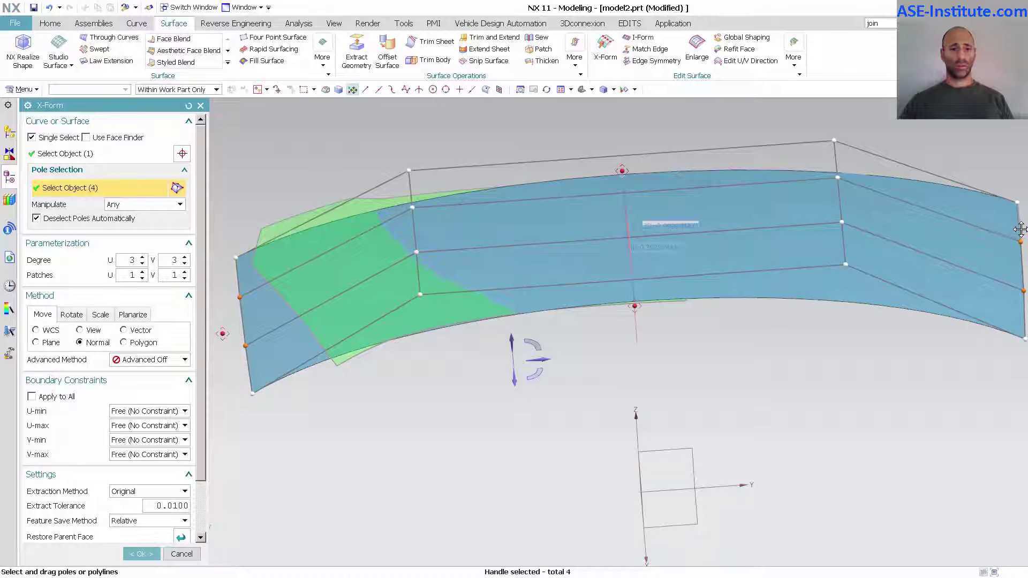
Move the two full intermediate pole rows running along the sheet's length slightly along the surface normal.
{"action": "left_click", "coordinate": [518, 244]}
{"action": "left_click", "coordinate": [520, 199]}
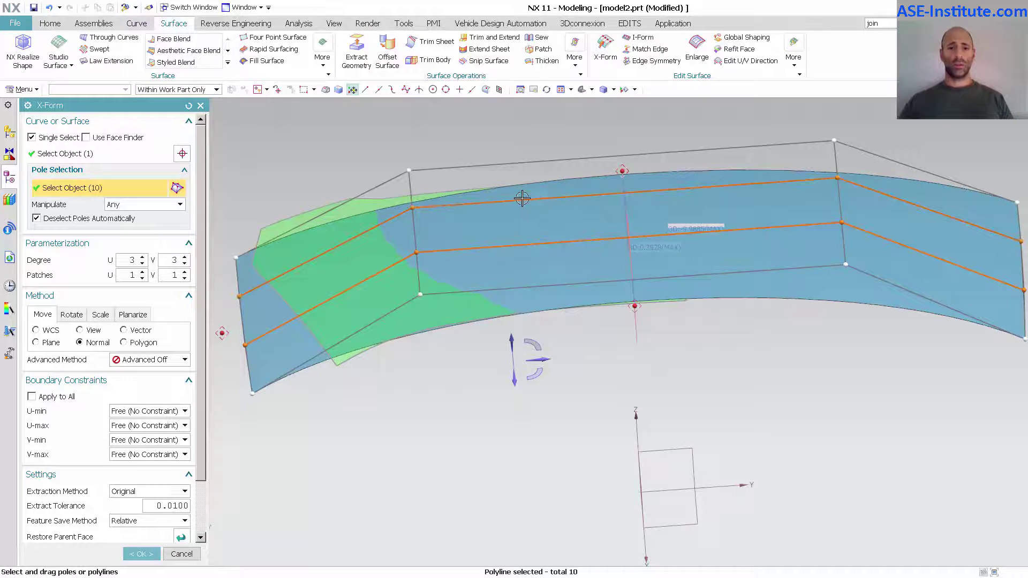
{"action": "left_click_drag", "start_coordinate": [522, 199], "coordinate": [522, 189]}
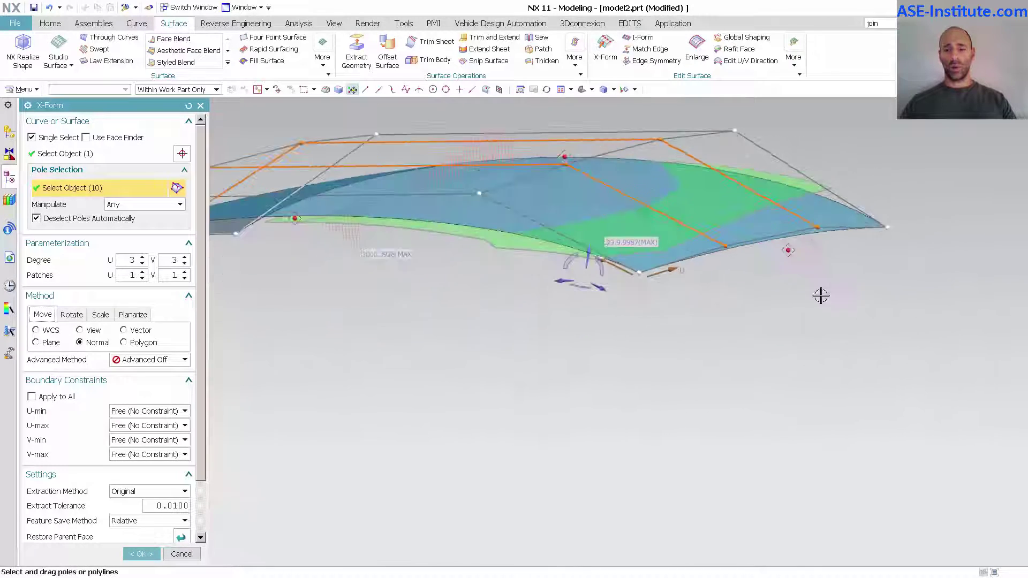
Raise the two corner poles slightly along the normal on the side edge farther from the facet body's overhang.
{"action": "left_click", "coordinate": [887, 227]}
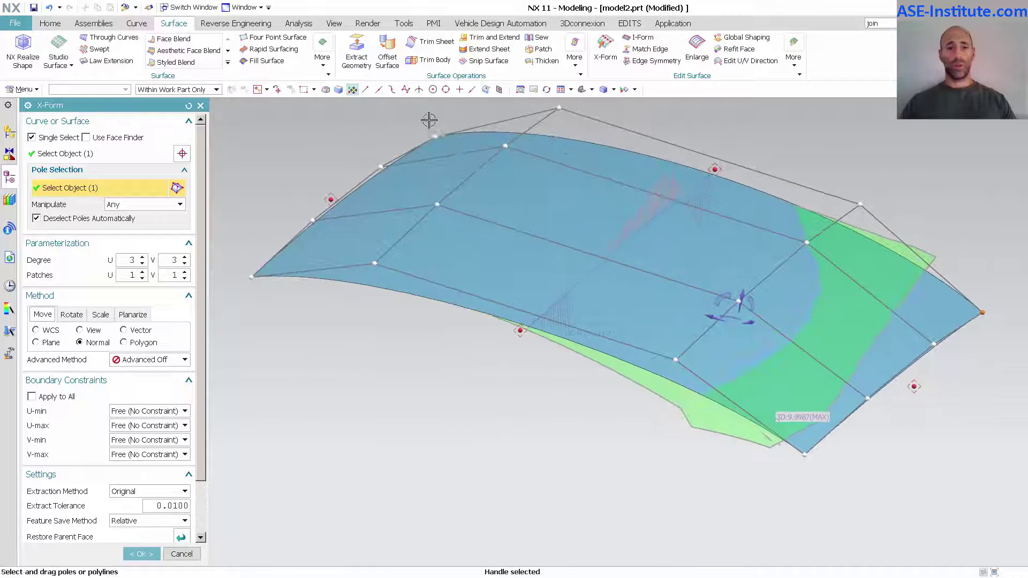
{"action": "left_click", "coordinate": [434, 136]}
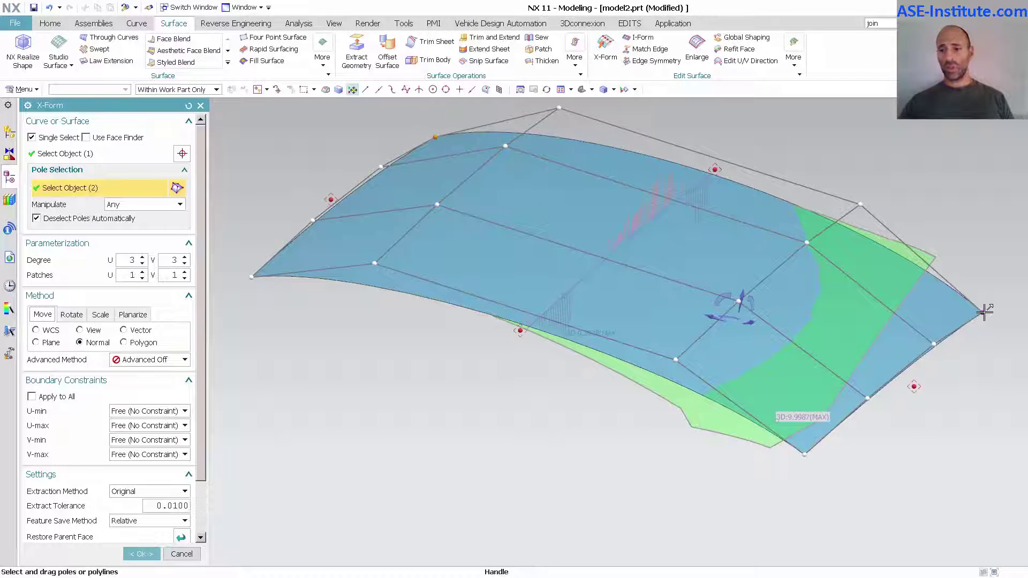
{"action": "left_click_drag", "start_coordinate": [986, 309], "coordinate": [991, 287]}
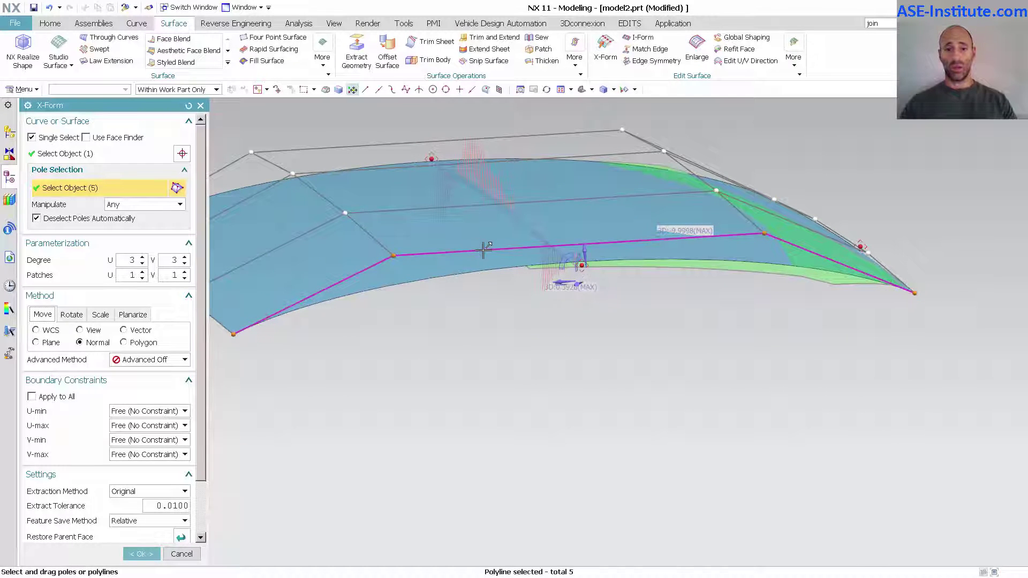
Lower the pole row along the side edge where the facet body protrudes, and raise its two corner poles slightly along the normal.
{"action": "left_click", "coordinate": [481, 251]}
{"action": "left_click_drag", "start_coordinate": [482, 256], "coordinate": [486, 264]}
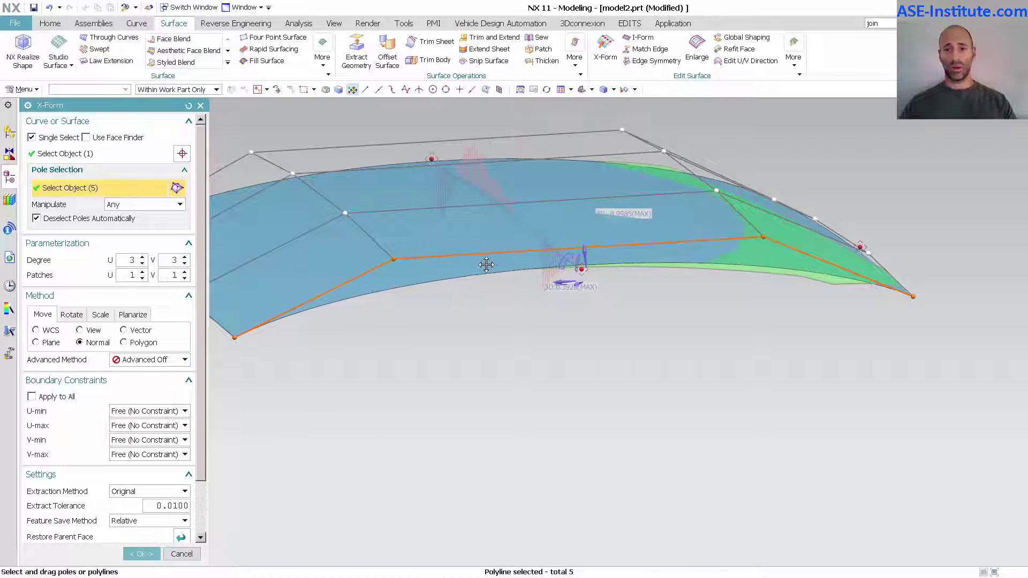
{"action": "middle_click_drag", "start_coordinate": [585, 360], "coordinate": [586, 361]}
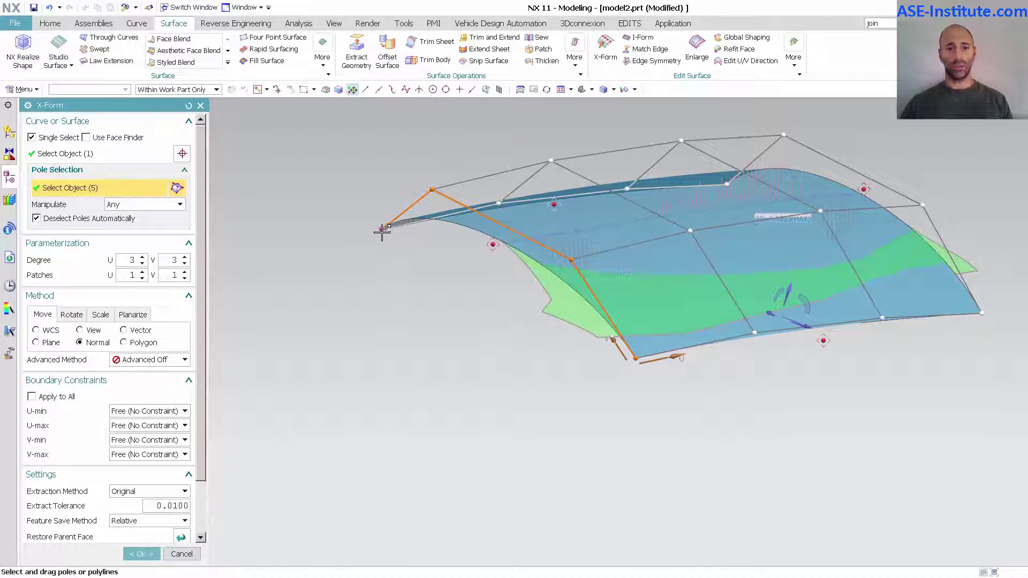
{"action": "left_click", "coordinate": [759, 337]}
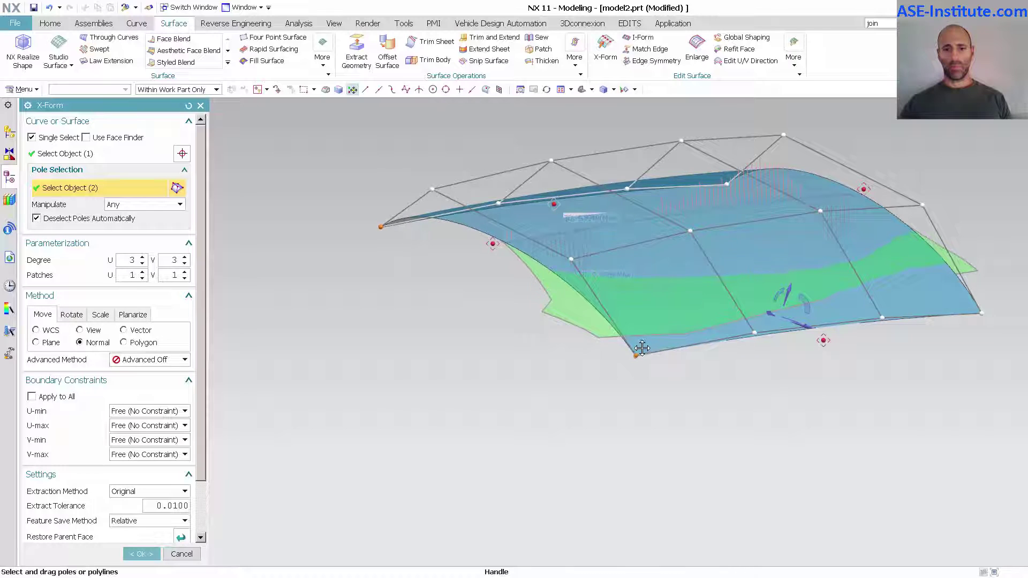
{"action": "left_click_drag", "start_coordinate": [649, 335], "coordinate": [655, 326]}
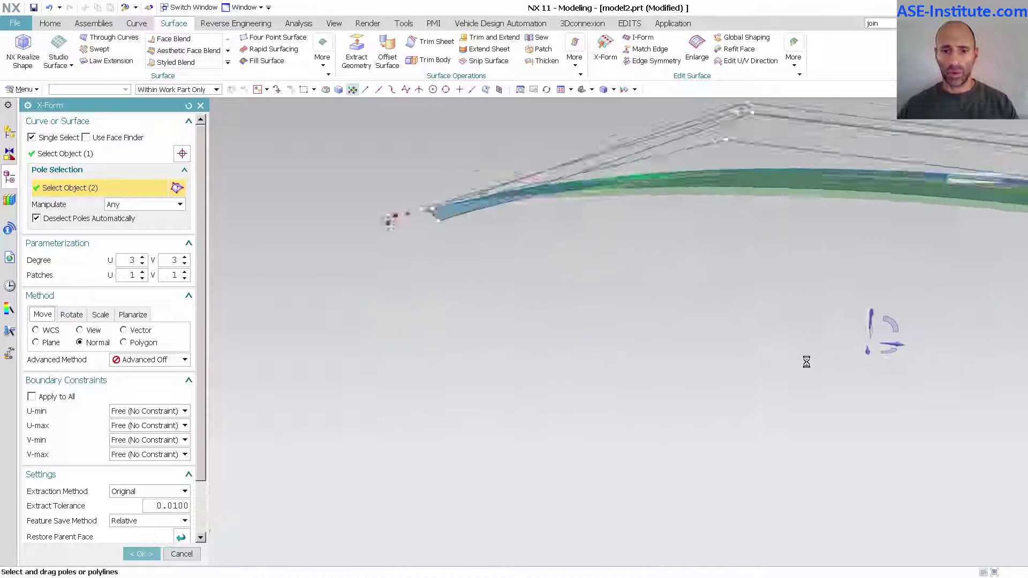
Scale the two corner poles of the side edge where the facet body protrudes slightly inward along the Y-axis vector.
{"action": "left_click", "coordinate": [490, 320]}
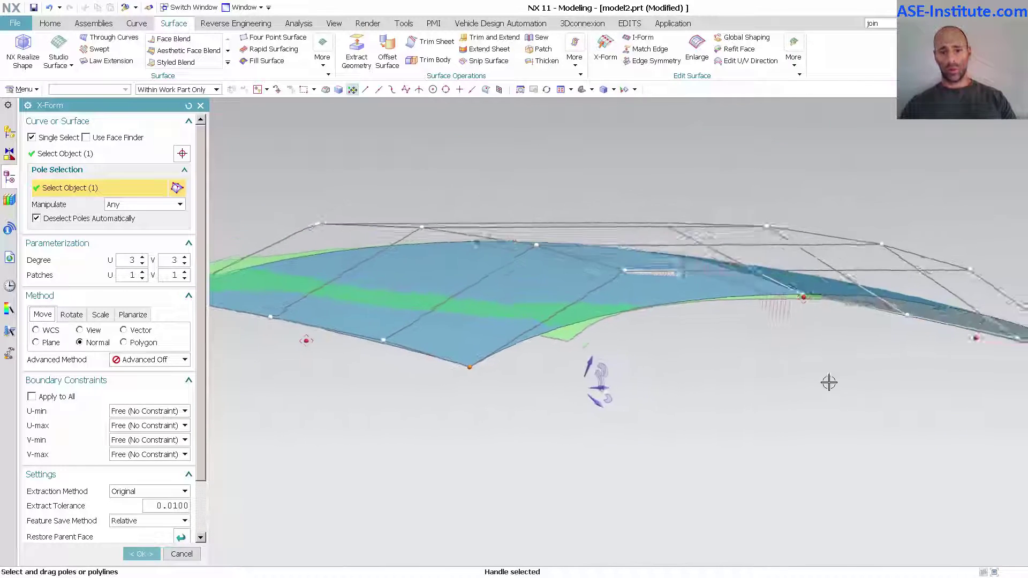
{"action": "left_click", "coordinate": [944, 323]}
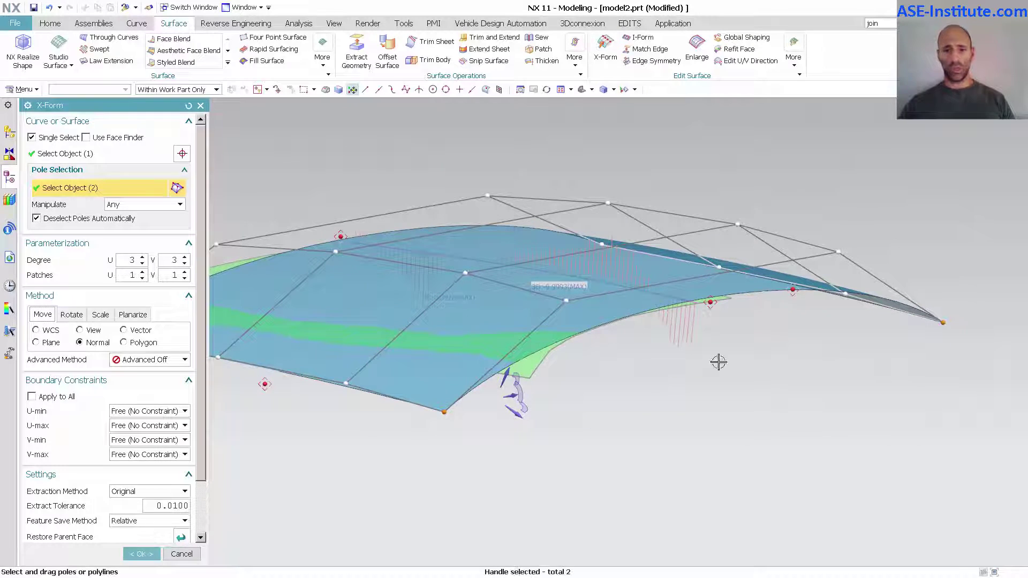
{"action": "left_click", "coordinate": [101, 314]}
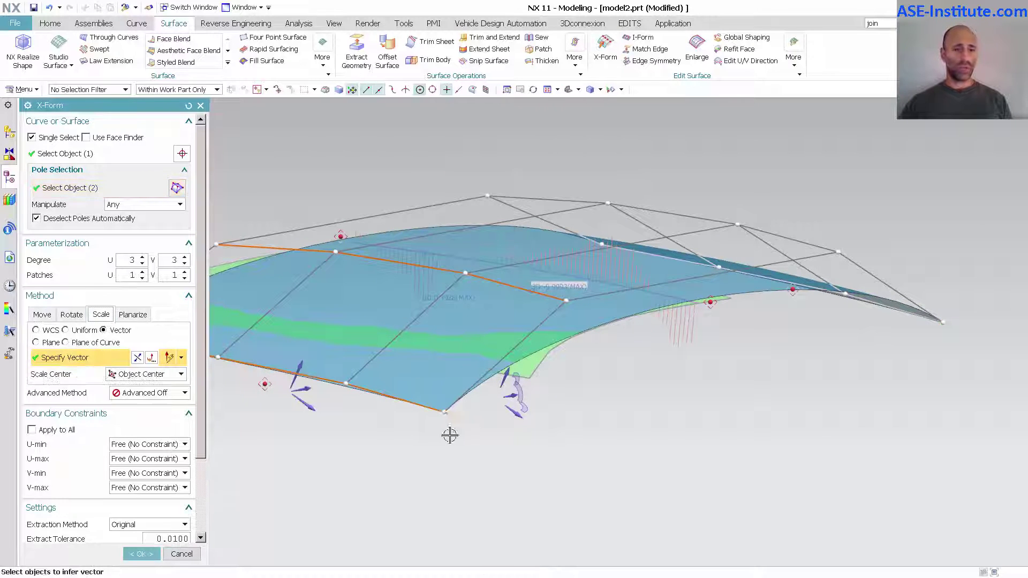
{"action": "left_click", "coordinate": [440, 409]}
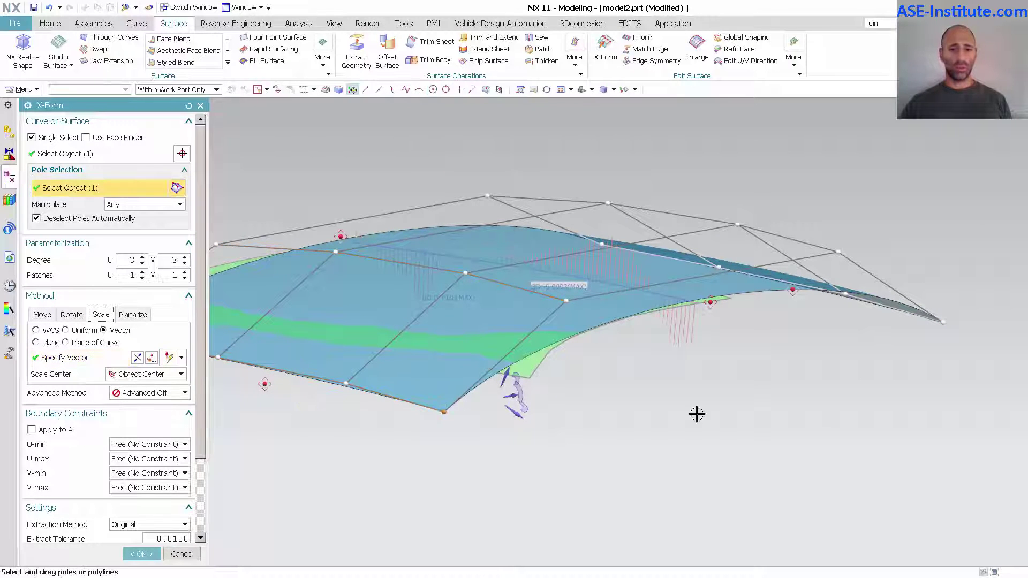
{"action": "left_click", "coordinate": [943, 322]}
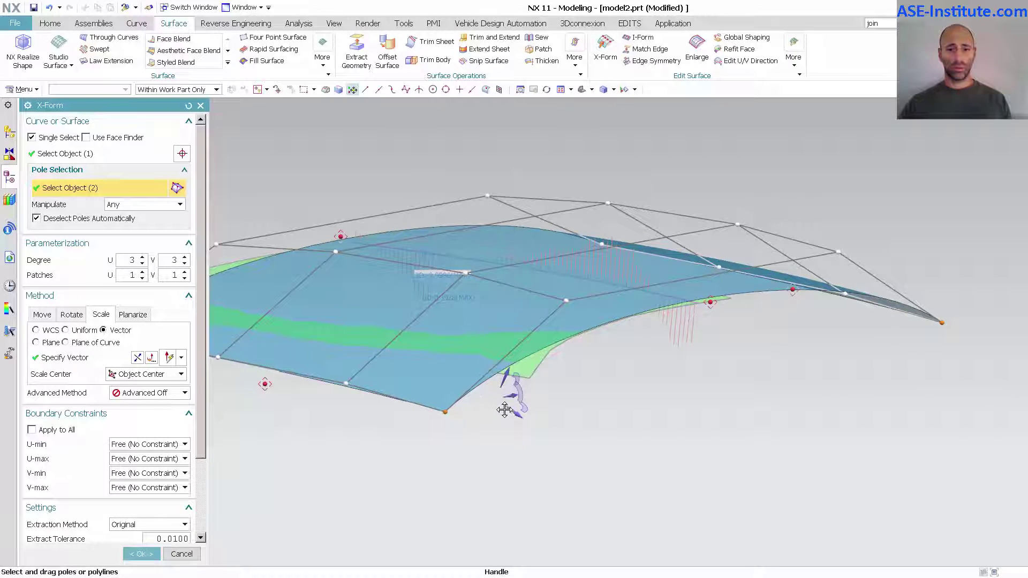
{"action": "left_click_drag", "start_coordinate": [505, 410], "coordinate": [724, 401]}
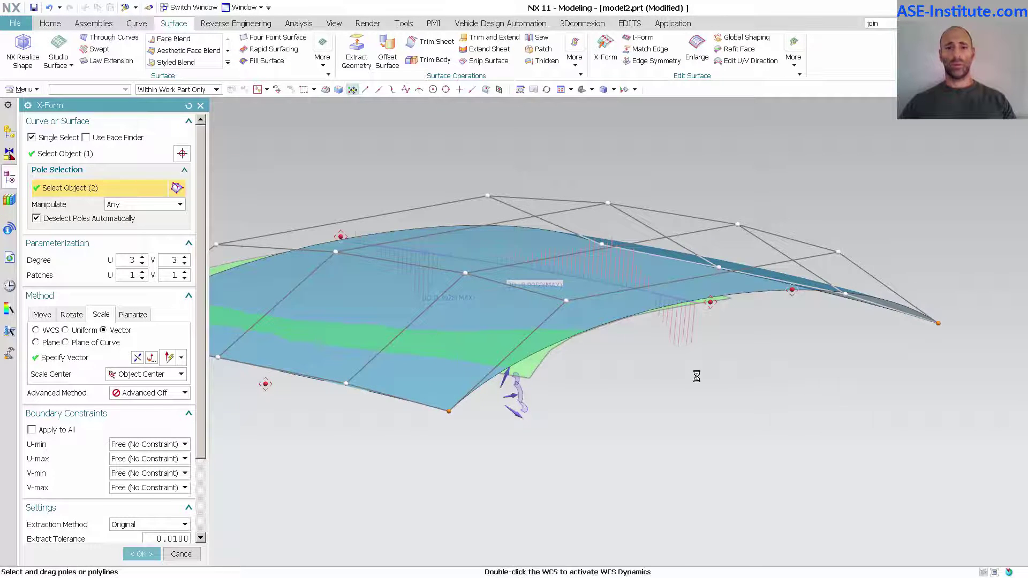
Scale the two interior pole rows slightly along the WCS Z-axis and finish the X-Form edit.
{"action": "middle_click_drag", "start_coordinate": [933, 352], "coordinate": [486, 404]}
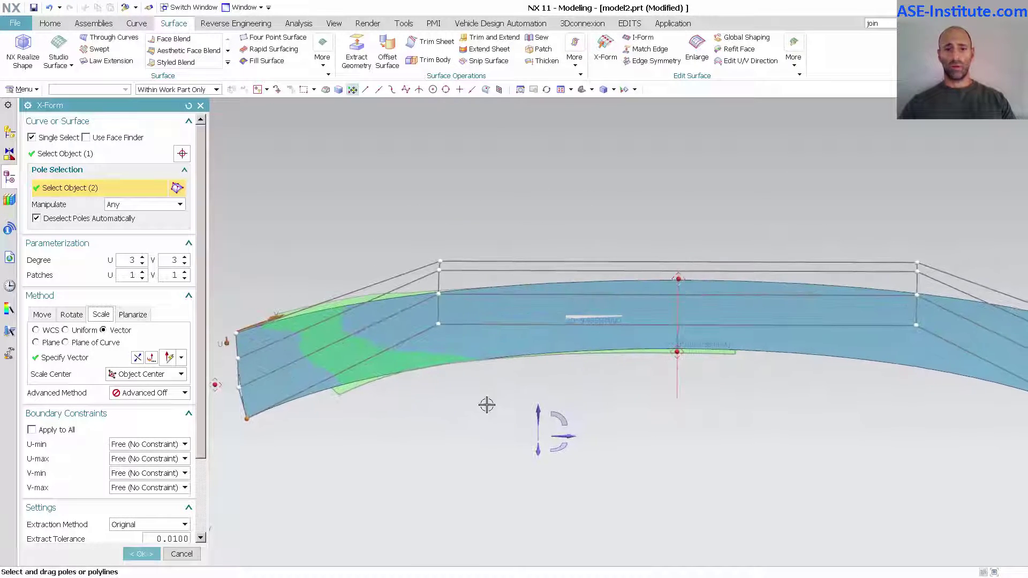
{"action": "left_click", "coordinate": [444, 310]}
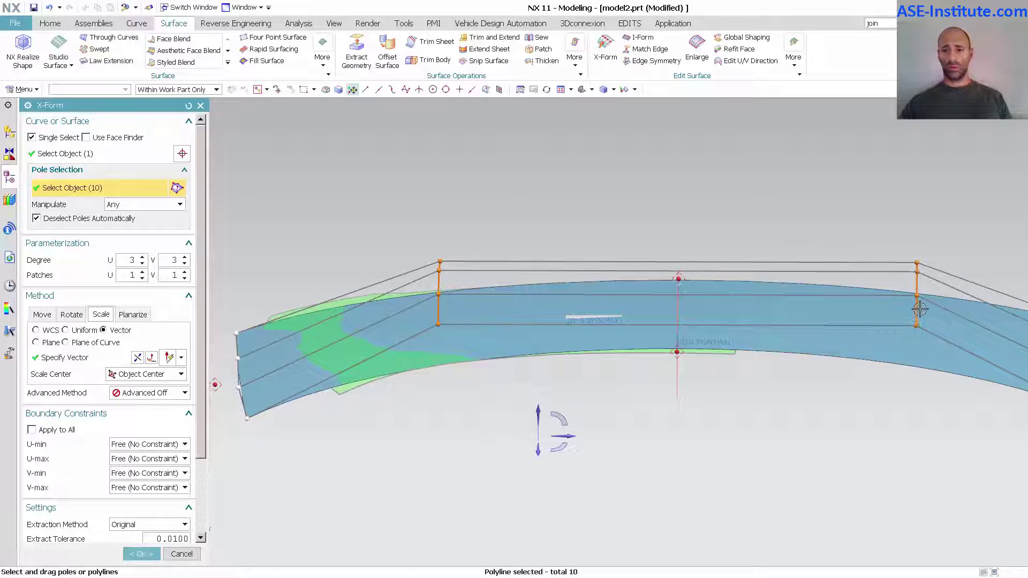
{"action": "left_click", "coordinate": [538, 410]}
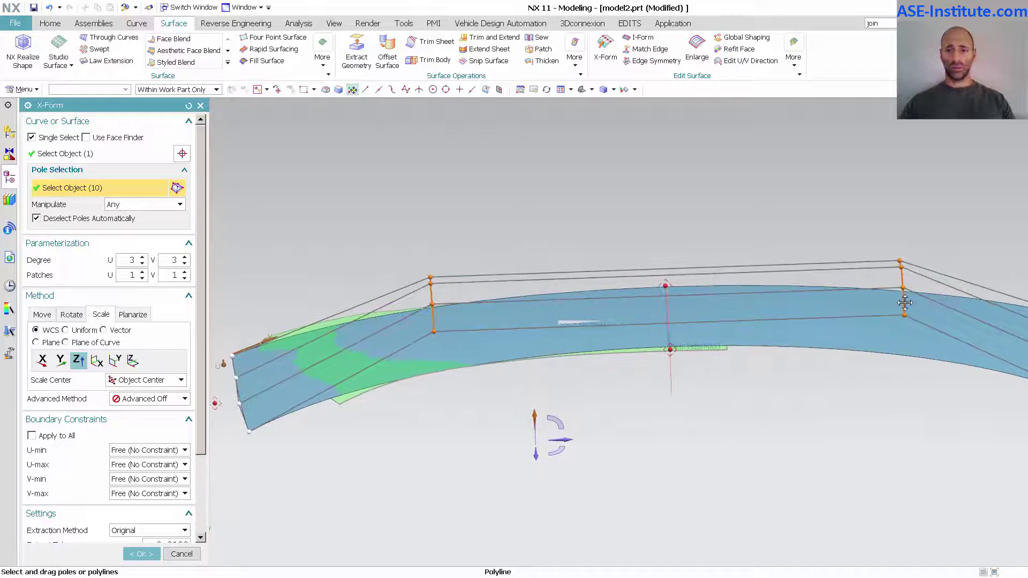
{"action": "left_click_drag", "start_coordinate": [905, 303], "coordinate": [905, 306]}
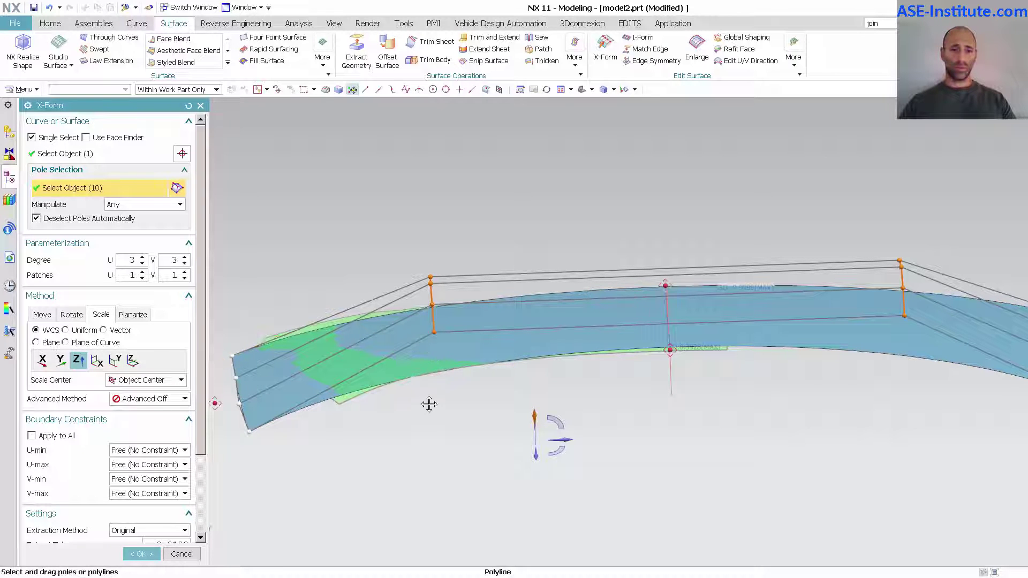
{"action": "middle_click_drag", "start_coordinate": [491, 436], "coordinate": [766, 254]}
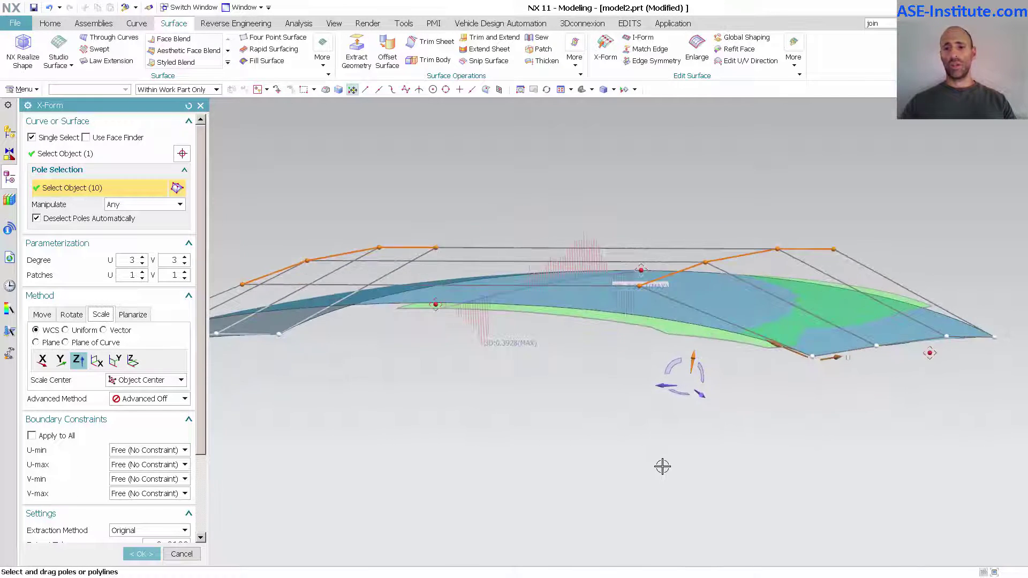
{"action": "middle_click", "coordinate": [663, 467]}
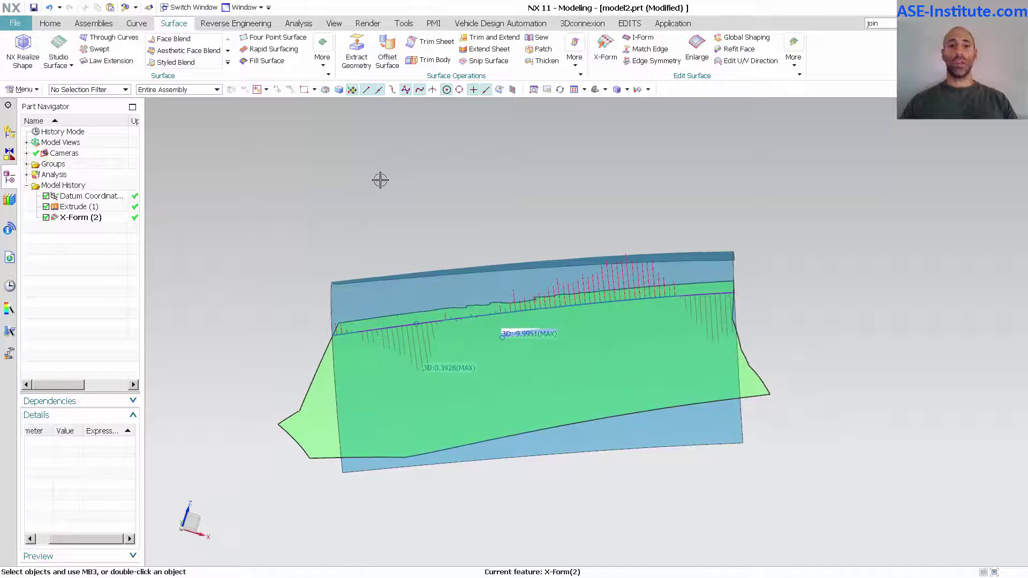
Start a Section Analysis on the blue sheet with uniform X cutting planes and enable a fixed number of sections.
{"action": "left_click", "coordinate": [309, 25]}
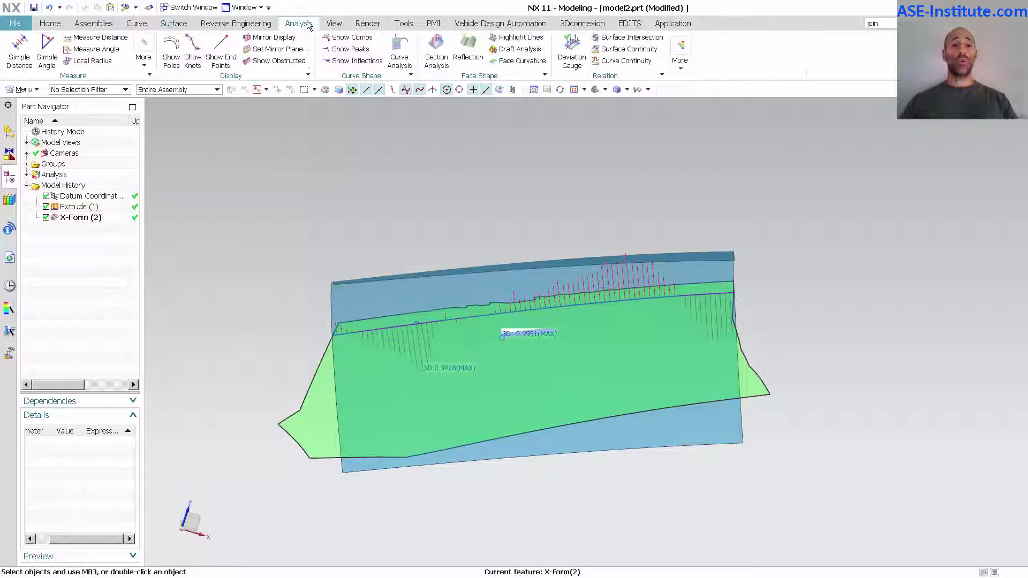
{"action": "left_click", "coordinate": [436, 53]}
{"action": "left_click", "coordinate": [610, 439]}
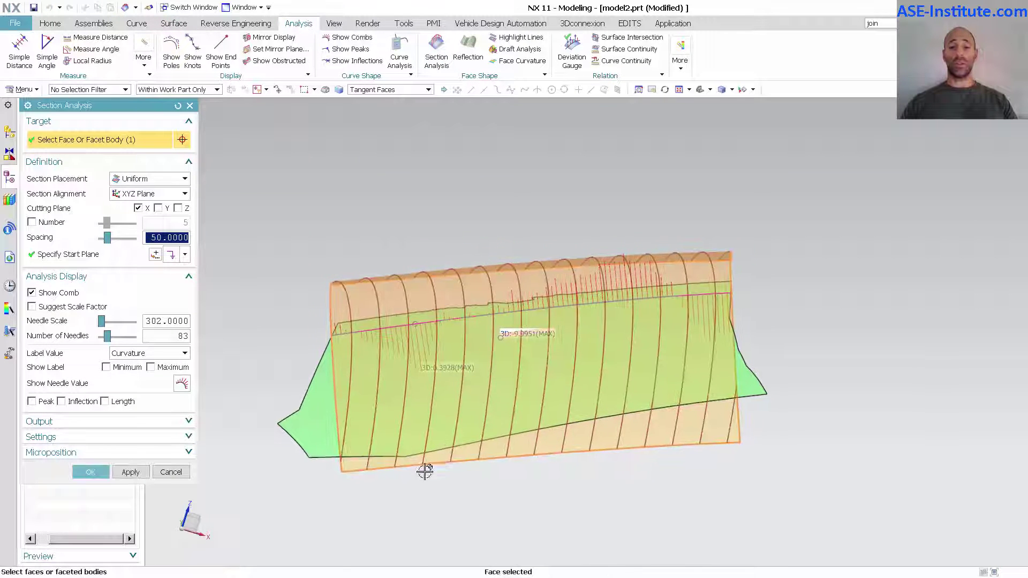
{"action": "left_click", "coordinate": [52, 222]}
Limit the analysis to 2 sections spaced 348 apart and shift the start plane along the X-axis to a distance of 610.
{"action": "middle_click_drag", "start_coordinate": [202, 291], "coordinate": [344, 337]}
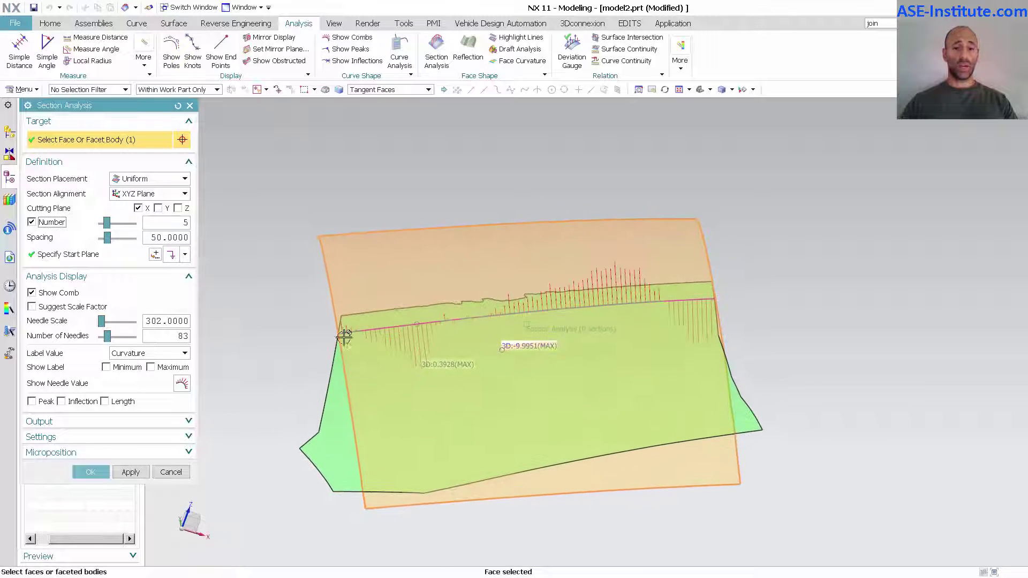
{"action": "scroll", "coordinate": [477, 498], "scroll_direction": "down", "scroll_amount": 5}
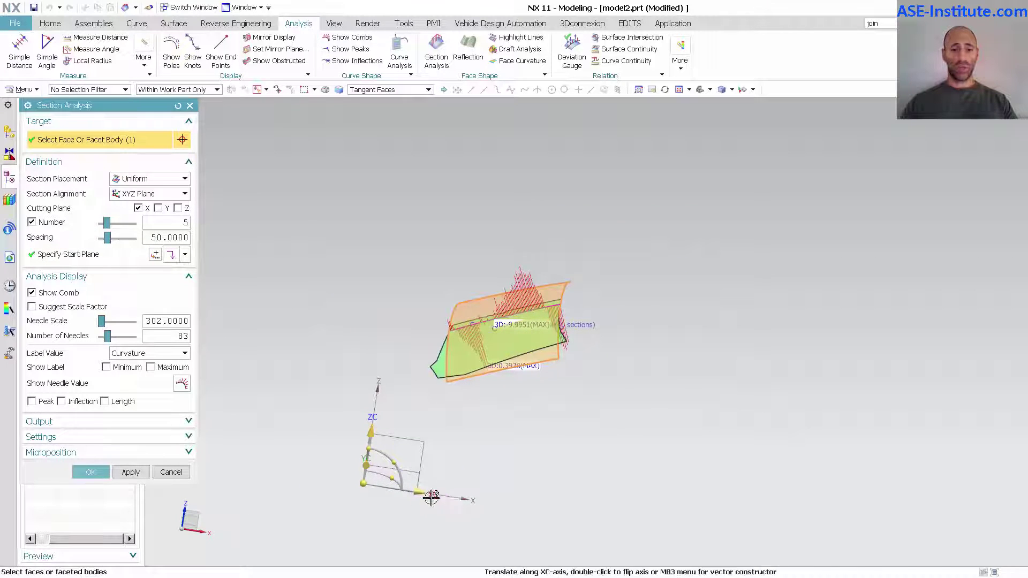
{"action": "left_click_drag", "start_coordinate": [423, 494], "coordinate": [521, 508]}
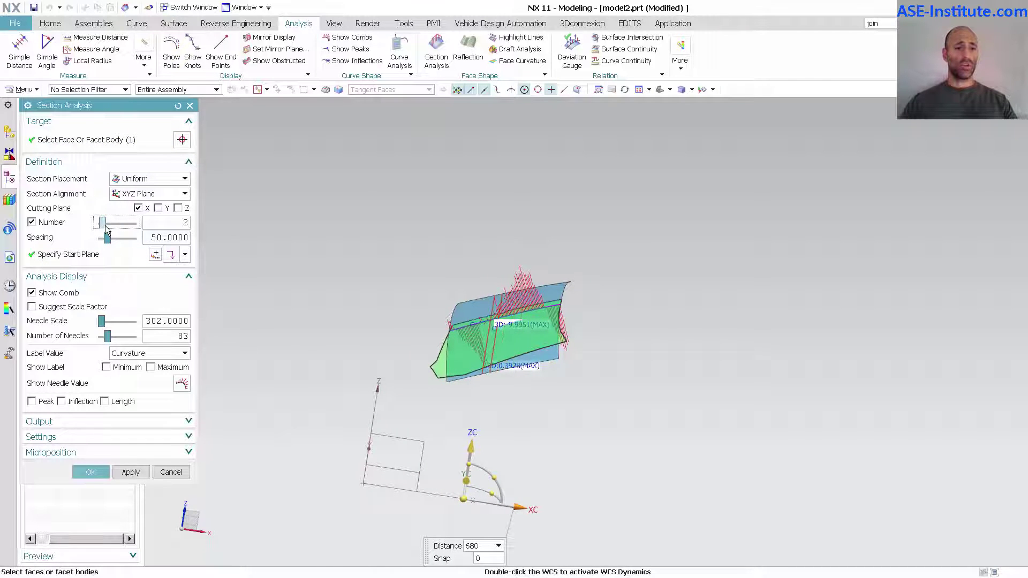
{"action": "mouse_move", "coordinate": [106, 238]}
{"action": "left_mouse_down"}
{"action": "mouse_move", "coordinate": [142, 246]}
{"action": "mouse_move", "coordinate": [115, 243]}
{"action": "left_mouse_up"}
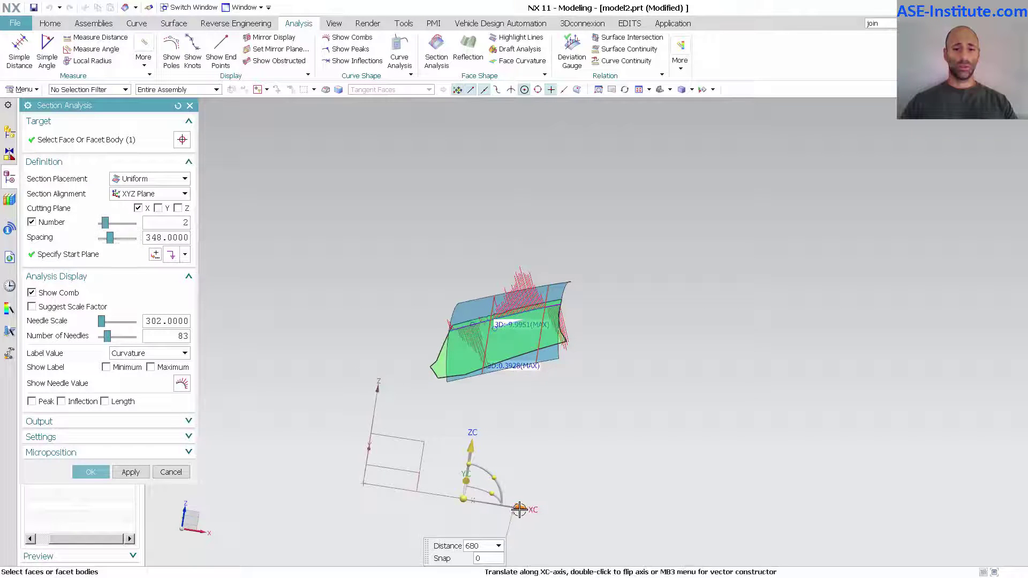
{"action": "left_click_drag", "start_coordinate": [518, 508], "coordinate": [507, 506]}
{"action": "middle_click_drag", "start_coordinate": [441, 451], "coordinate": [497, 440]}
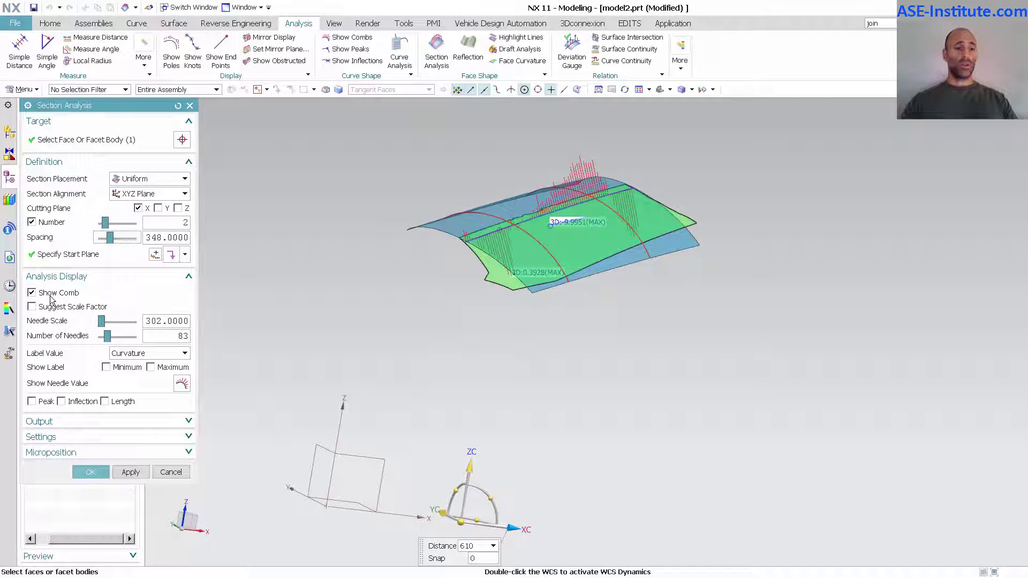
Enlarge the curvature combs to a needle scale of about 209449, increase the number of needles, and accept the analysis.
{"action": "left_click", "coordinate": [32, 306]}
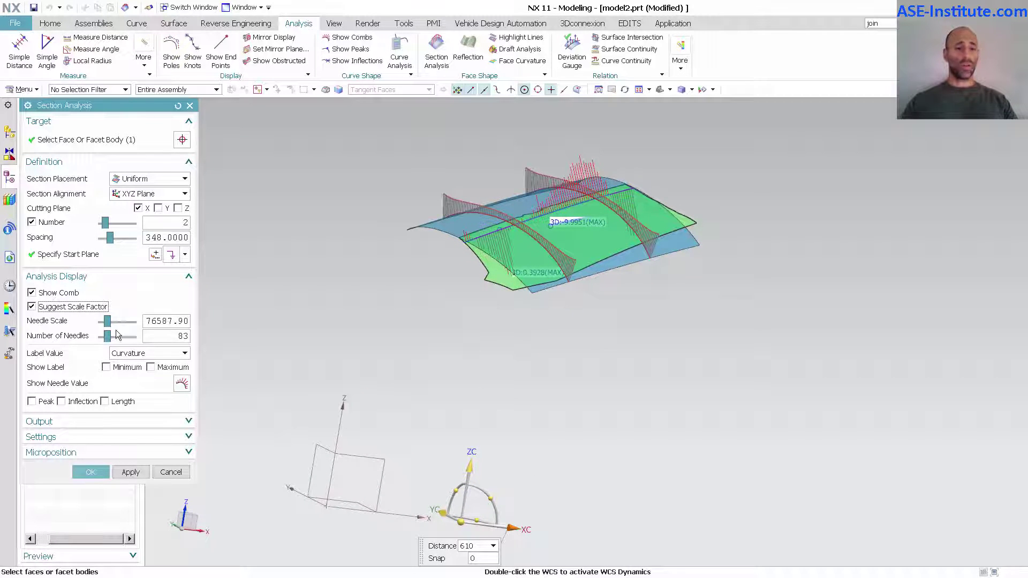
{"action": "left_click_drag", "start_coordinate": [109, 322], "coordinate": [118, 343]}
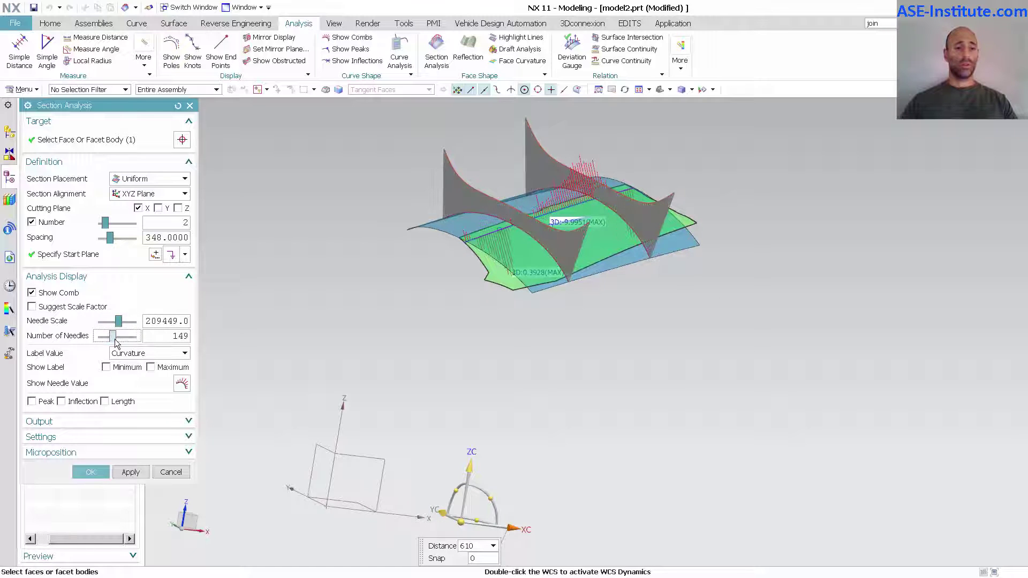
{"action": "left_click", "coordinate": [91, 472]}
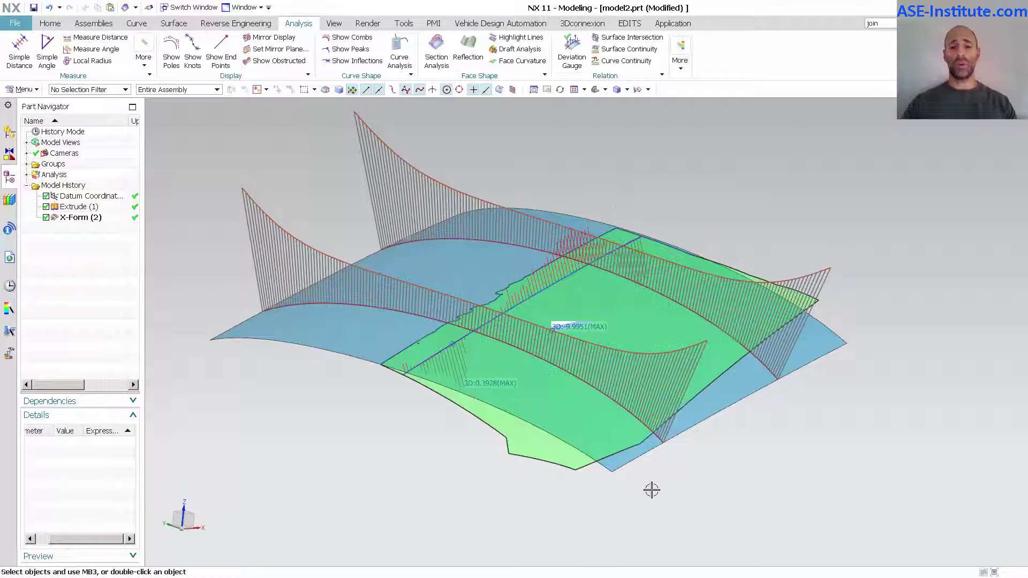
Expand the Analysis entries and turn off the display of the first Dynamic Deviation Gauge.
{"action": "middle_click_drag", "start_coordinate": [651, 490], "coordinate": [678, 332]}
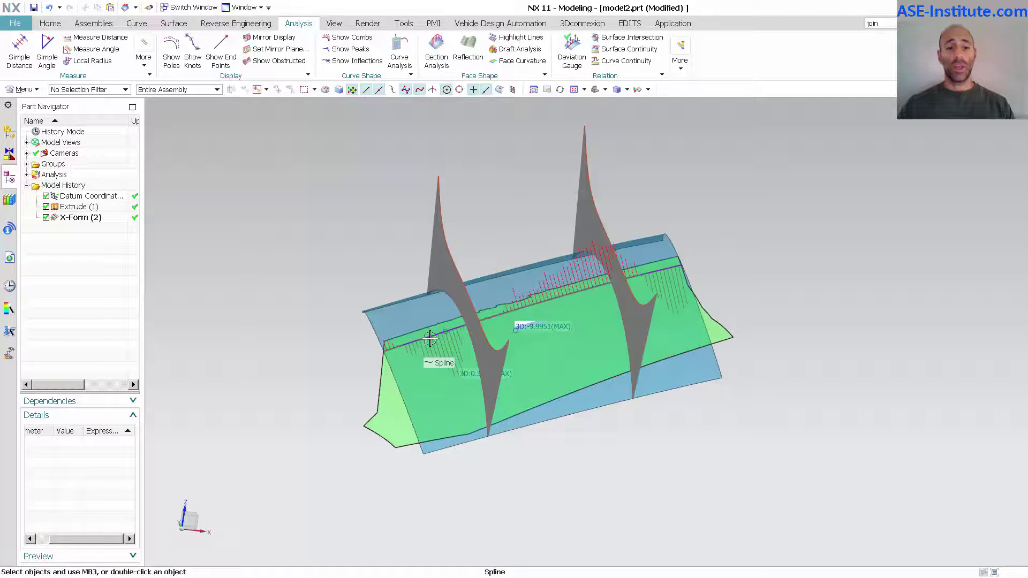
{"action": "scroll", "coordinate": [439, 343], "scroll_direction": "up", "scroll_amount": 5}
{"action": "left_click", "coordinate": [27, 175]}
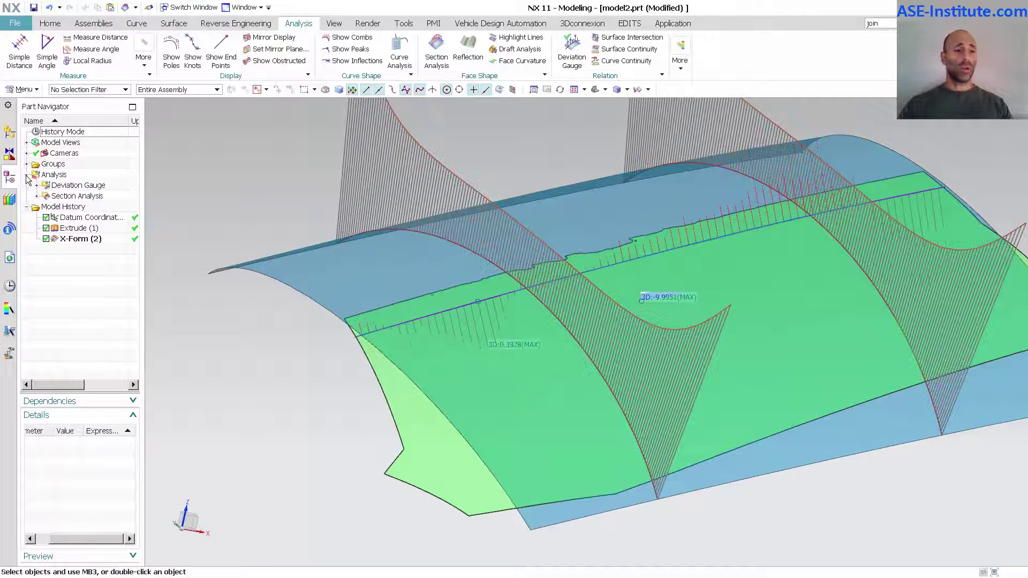
{"action": "left_click", "coordinate": [37, 185]}
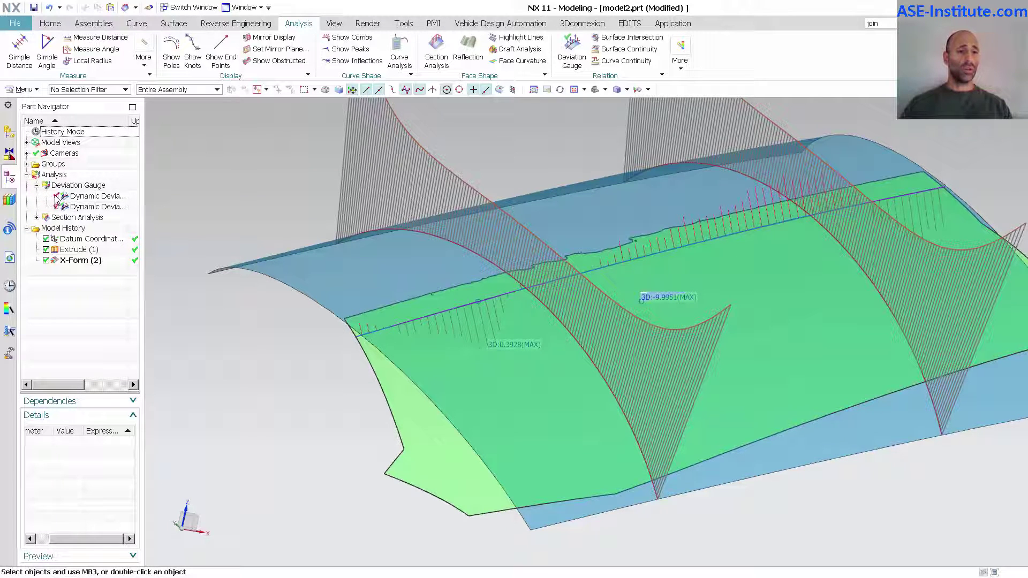
{"action": "left_click", "coordinate": [56, 196]}
Hide the curve that nearly overlaps the studio spline across the facet body.
{"action": "scroll", "coordinate": [244, 316], "scroll_direction": "up", "scroll_amount": 5}
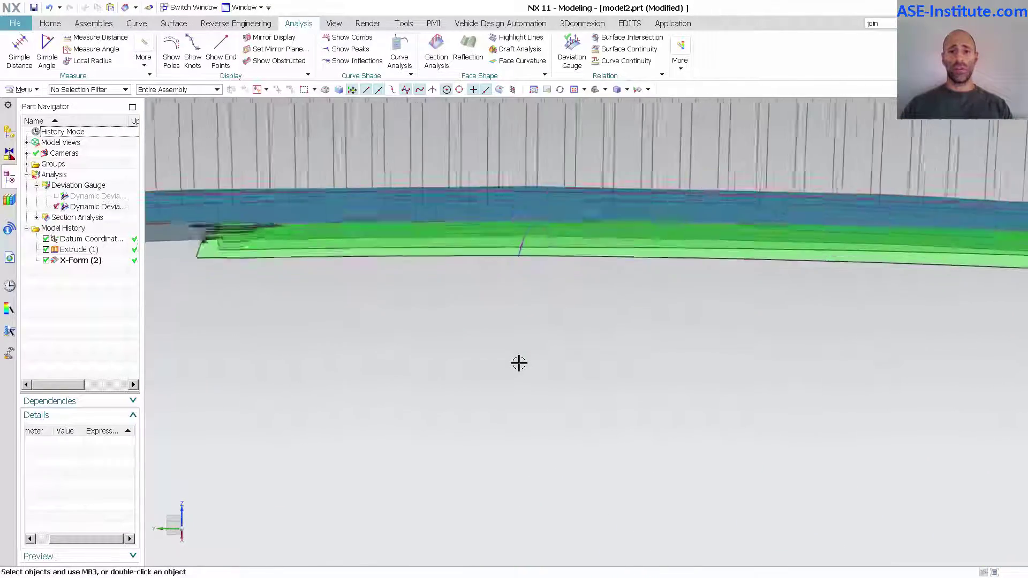
{"action": "scroll", "coordinate": [538, 367], "scroll_direction": "up", "scroll_amount": 6}
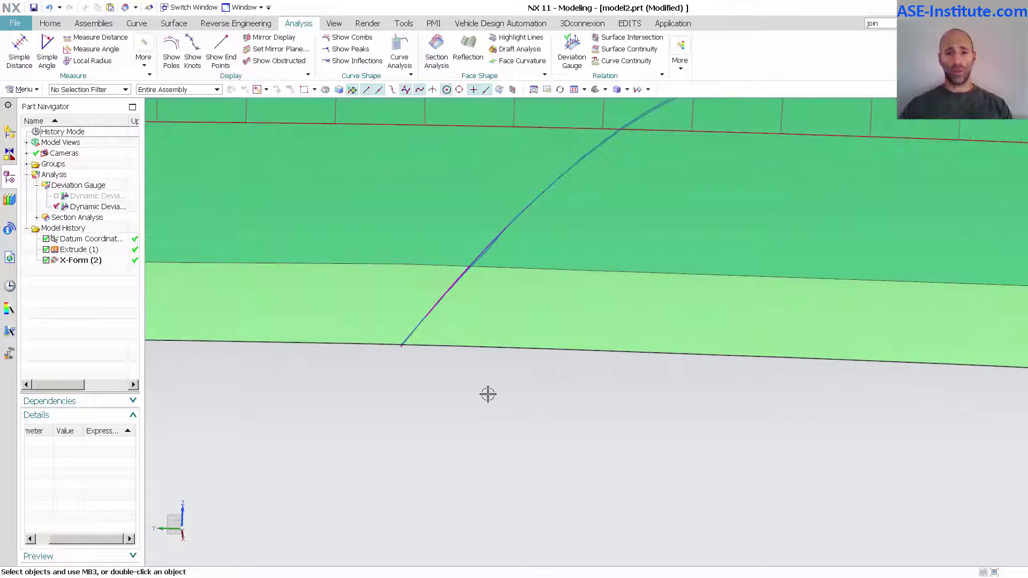
{"action": "key", "text": "ctrl+b"}
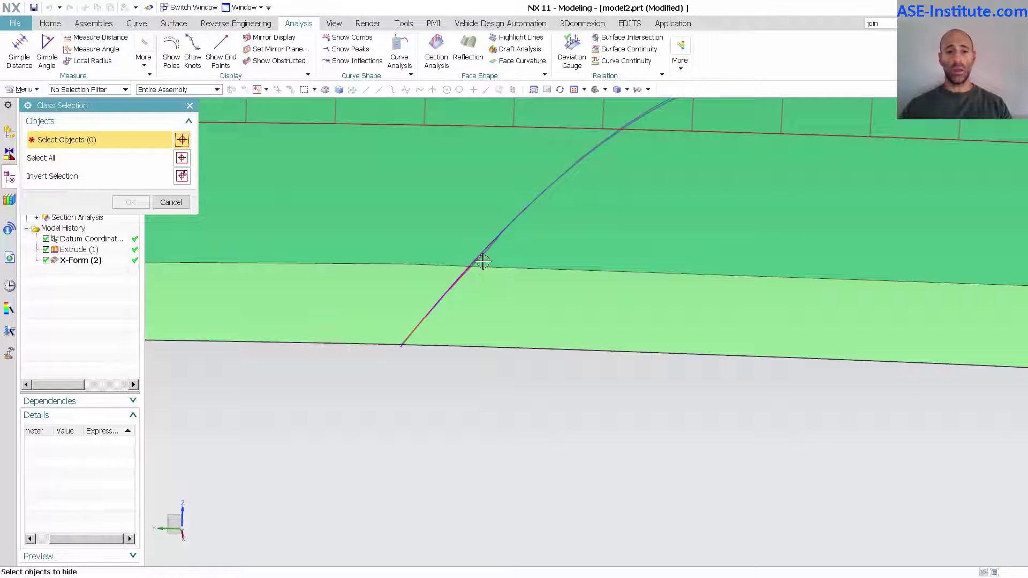
{"action": "left_click", "coordinate": [482, 261]}
{"action": "middle_click", "coordinate": [493, 305]}
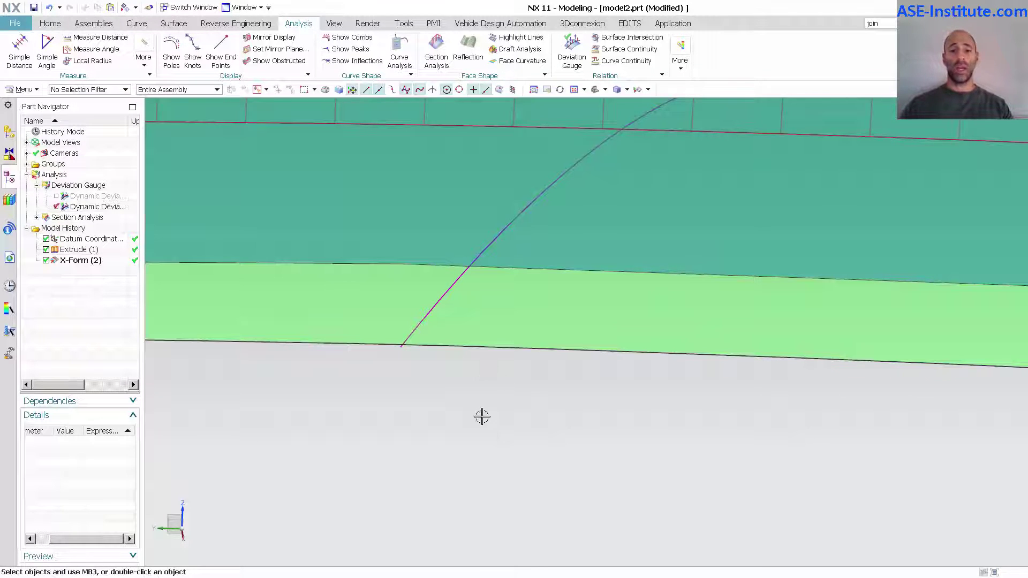
Edit the studio spline with Polygon movement, extending both end poles outward past the facet body's edges.
{"action": "double_click", "coordinate": [429, 311]}
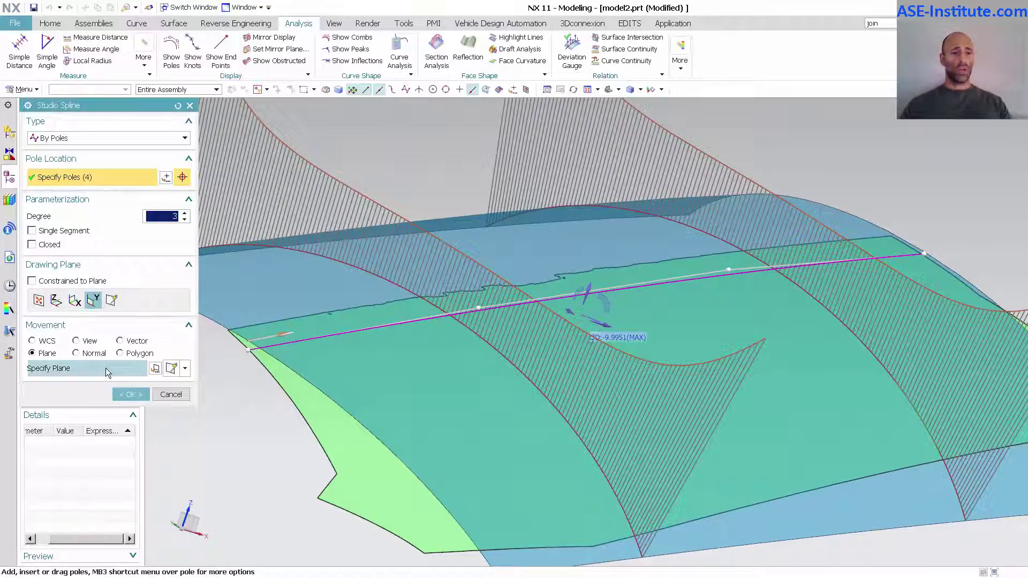
{"action": "left_click", "coordinate": [119, 353]}
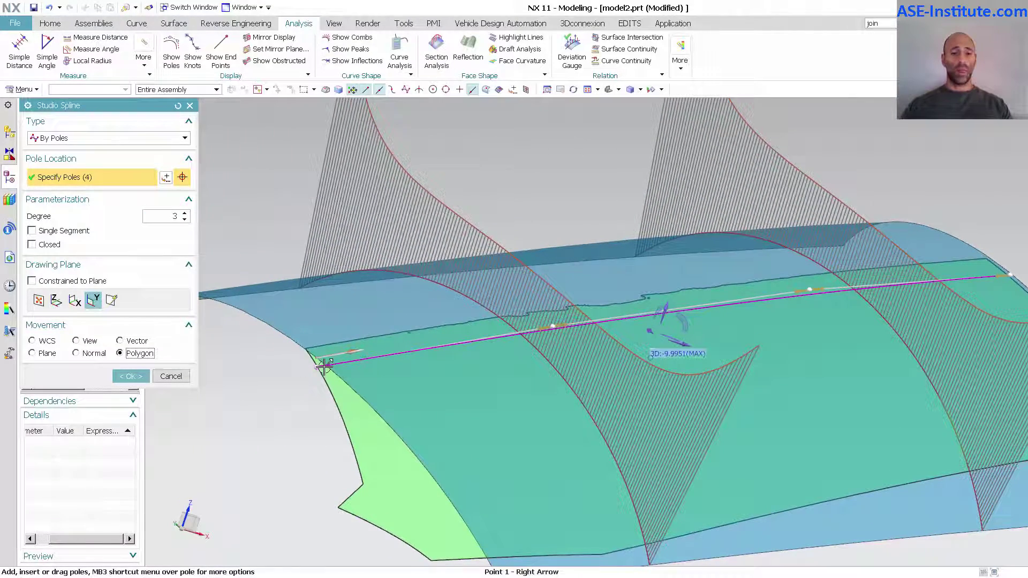
{"action": "left_click_drag", "start_coordinate": [324, 367], "coordinate": [271, 376]}
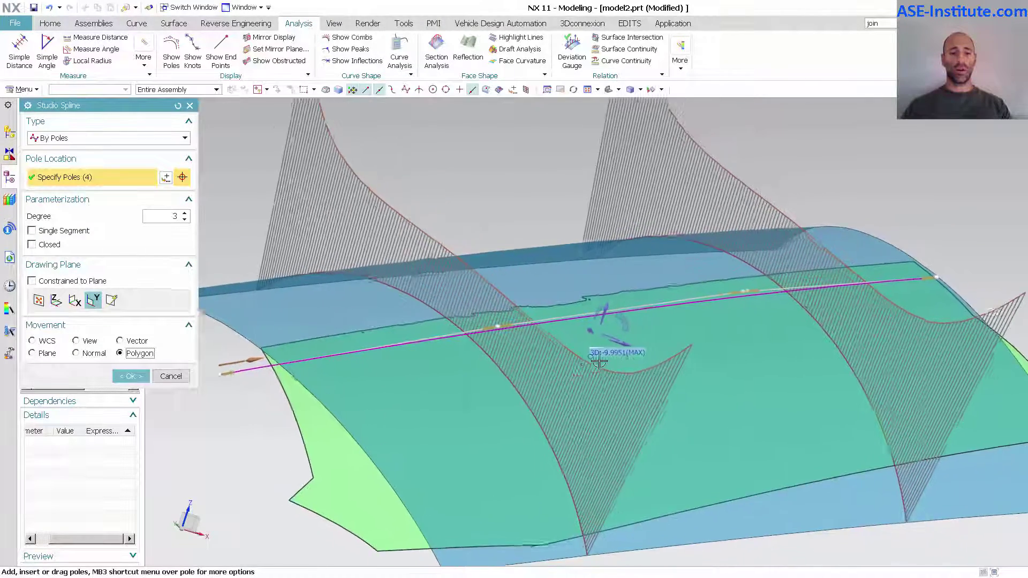
{"action": "left_click_drag", "start_coordinate": [830, 294], "coordinate": [887, 288]}
{"action": "middle_click", "coordinate": [889, 332]}
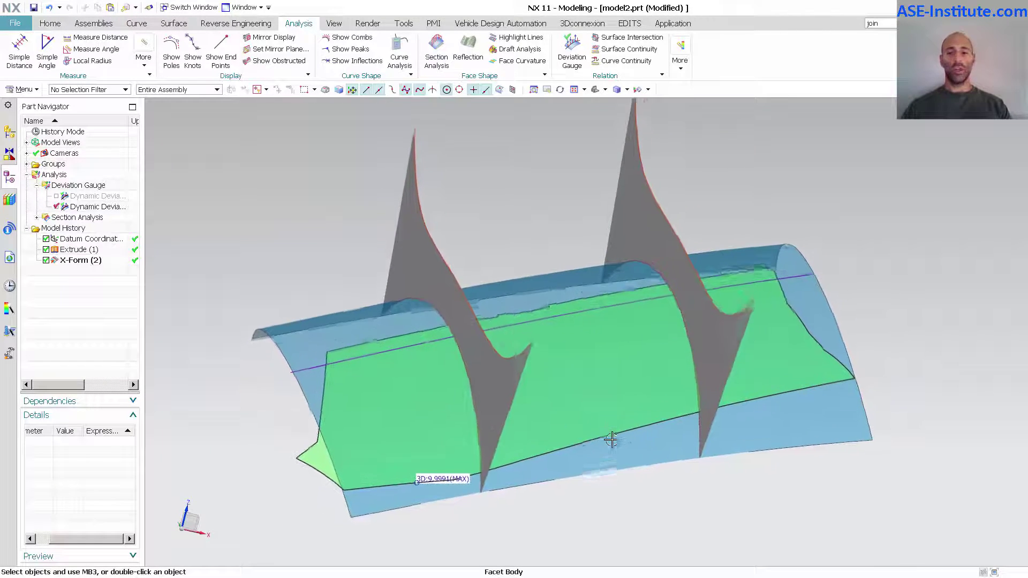
Reopen the studio spline and extend its start pole along the polygon beyond the sheet's side edge.
{"action": "left_click", "coordinate": [302, 373]}
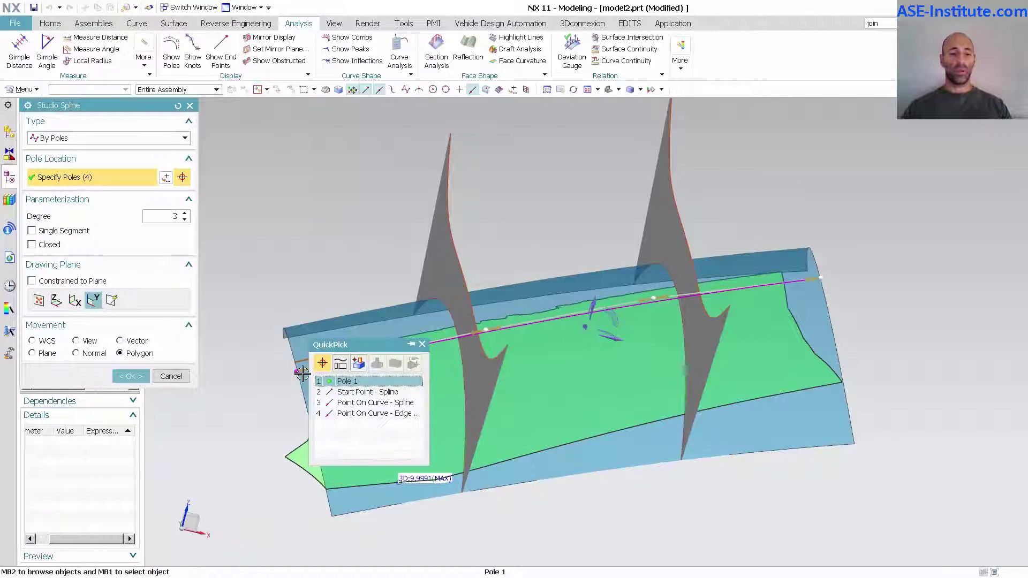
{"action": "left_click", "coordinate": [304, 373]}
{"action": "left_click_drag", "start_coordinate": [304, 372], "coordinate": [293, 373]}
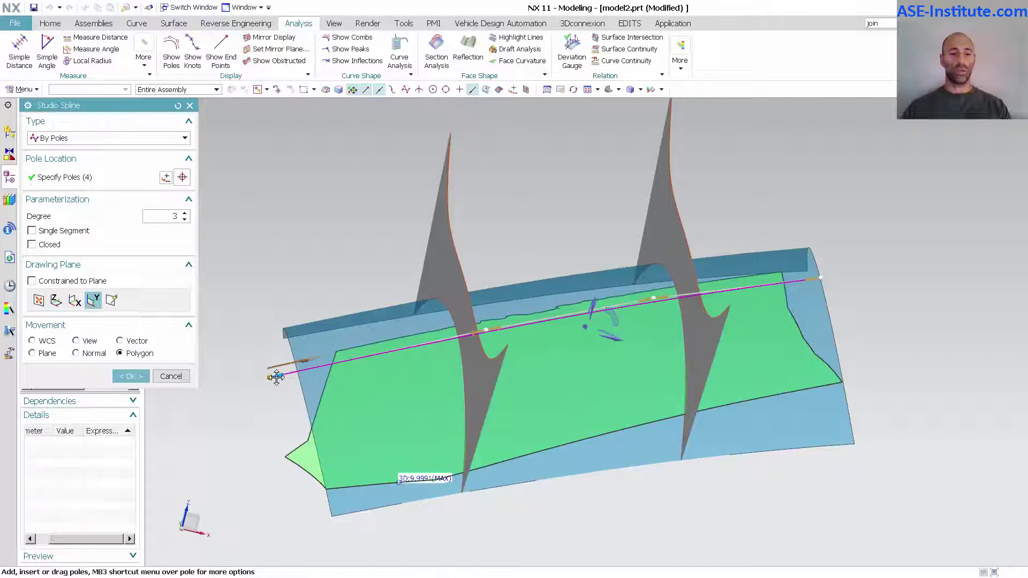
{"action": "left_click", "coordinate": [266, 381]}
{"action": "middle_click", "coordinate": [241, 413]}
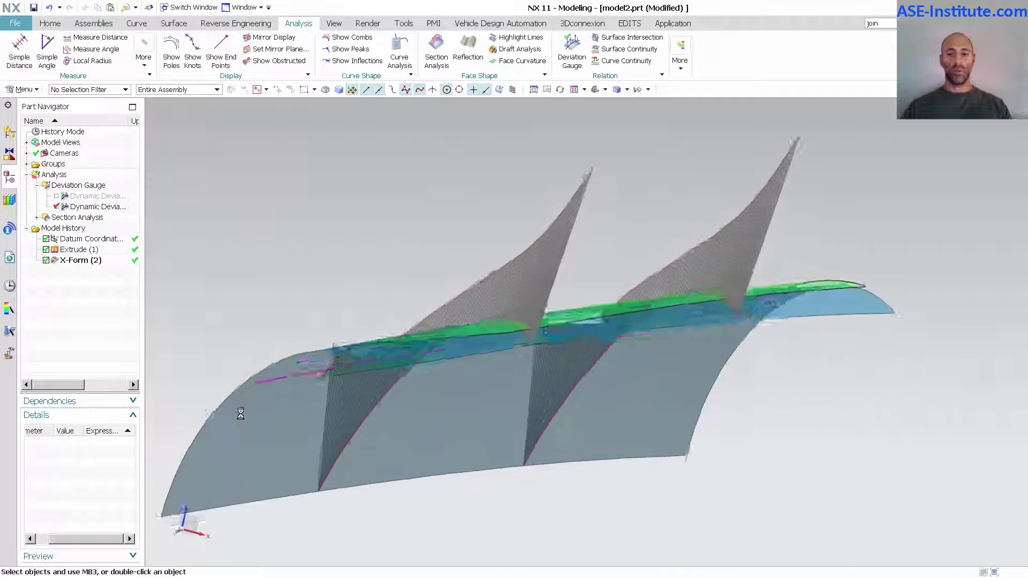
Reopen the X-Form feature, select the two corner poles of the sheet's +X side edge, and switch the method to Move.
{"action": "middle_click_drag", "start_coordinate": [682, 312], "coordinate": [484, 466]}
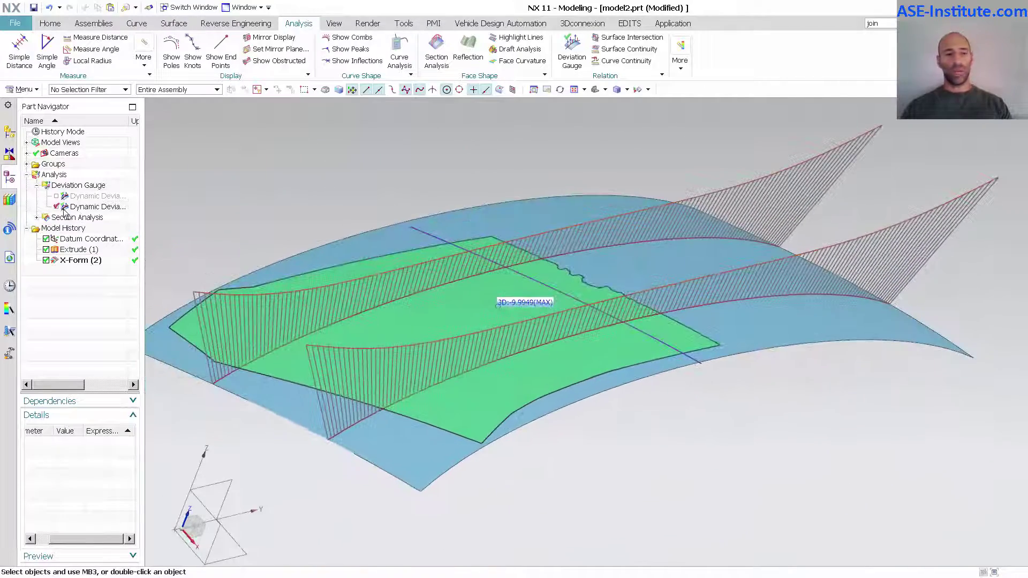
{"action": "double_click", "coordinate": [93, 266]}
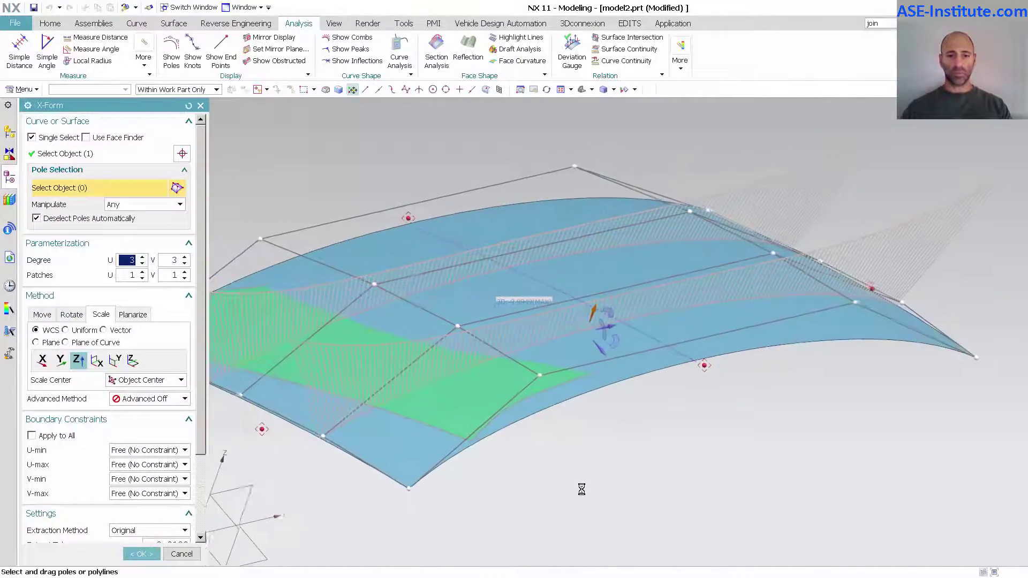
{"action": "middle_click_drag", "start_coordinate": [524, 492], "coordinate": [622, 436]}
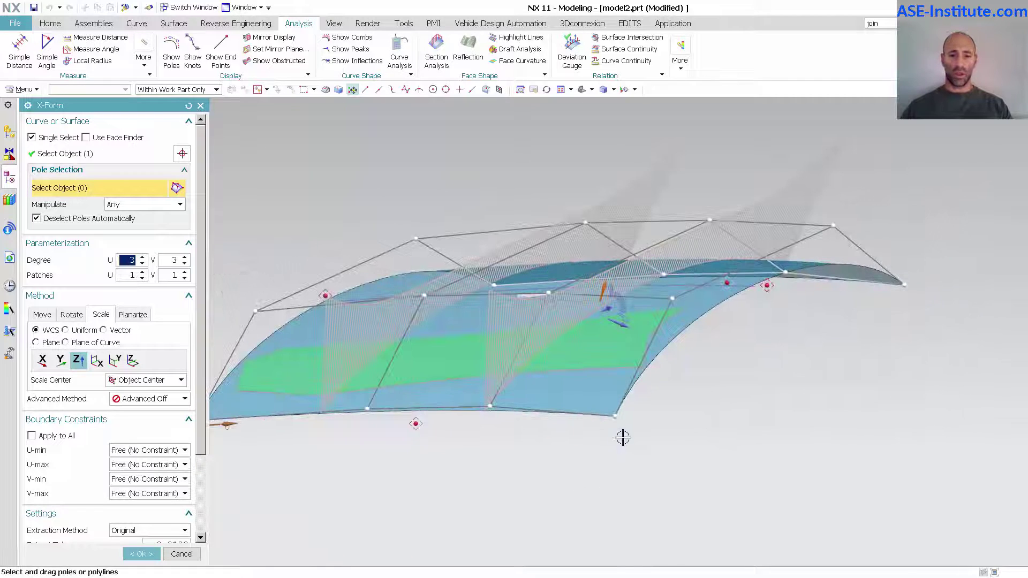
{"action": "left_click", "coordinate": [615, 421]}
{"action": "left_click", "coordinate": [906, 286]}
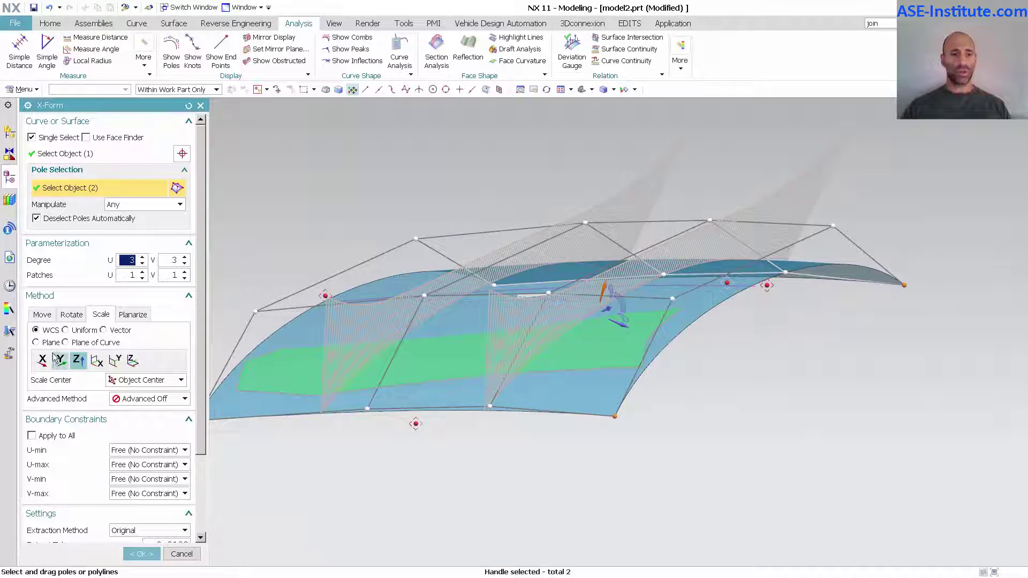
{"action": "left_click", "coordinate": [42, 315]}
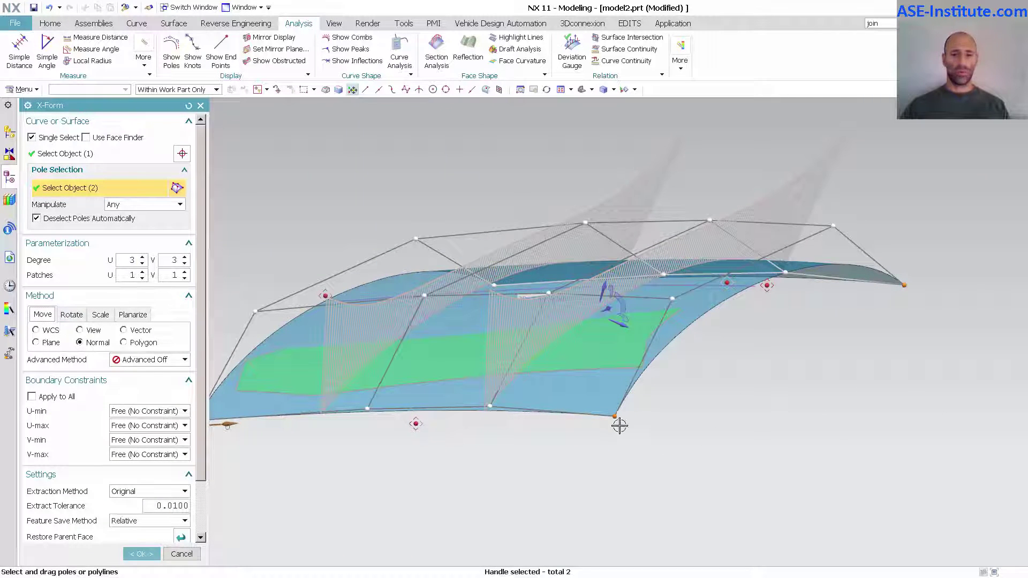
{"action": "left_click", "coordinate": [674, 298]}
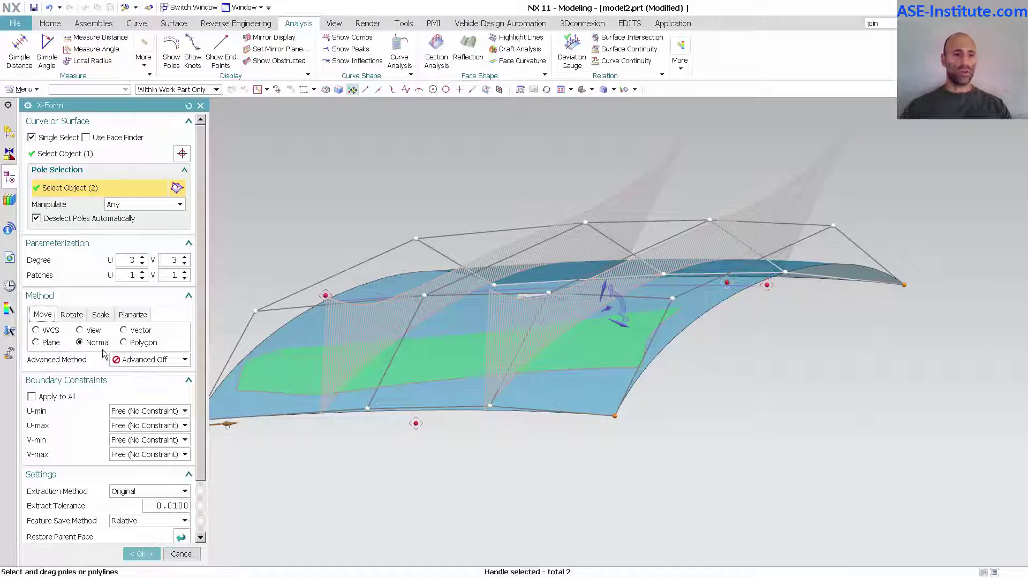
Set the movement to Vector, adjust the two corner poles of the +X side edge along it, and finish the X-Form edit.
{"action": "middle_click_drag", "start_coordinate": [619, 402], "coordinate": [452, 415]}
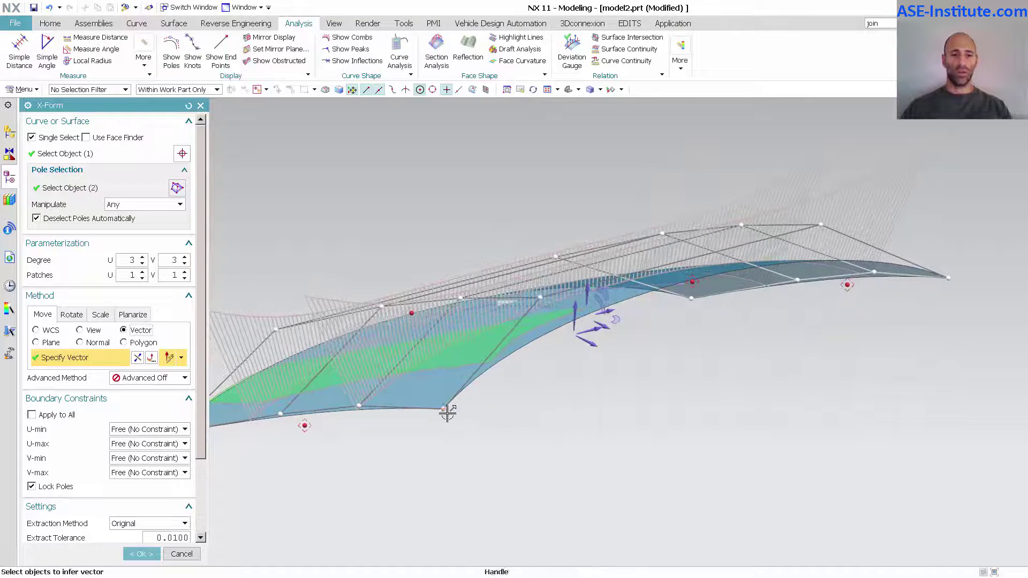
{"action": "left_click", "coordinate": [443, 409]}
{"action": "left_click", "coordinate": [947, 277]}
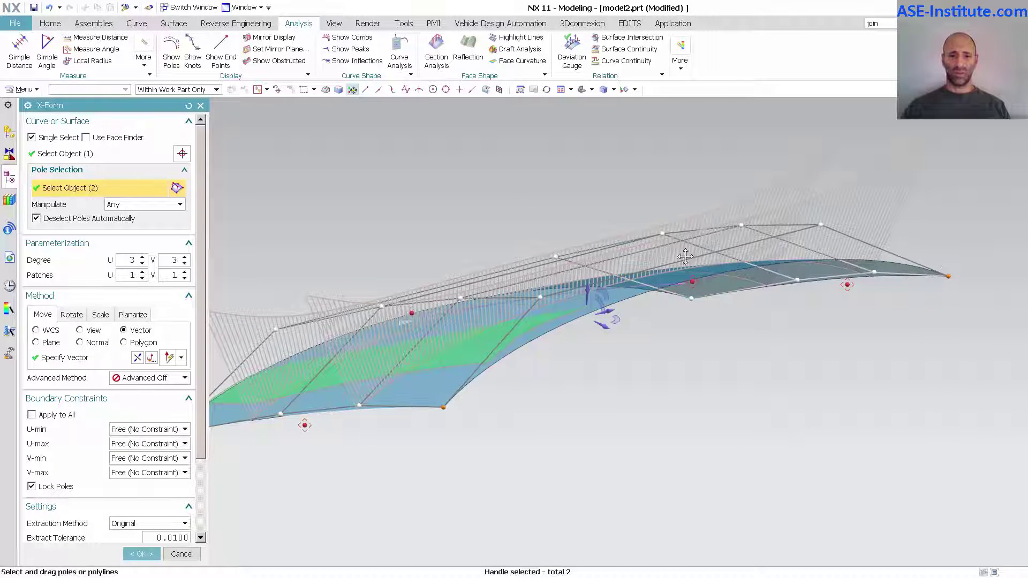
{"action": "key", "text": "Home"}
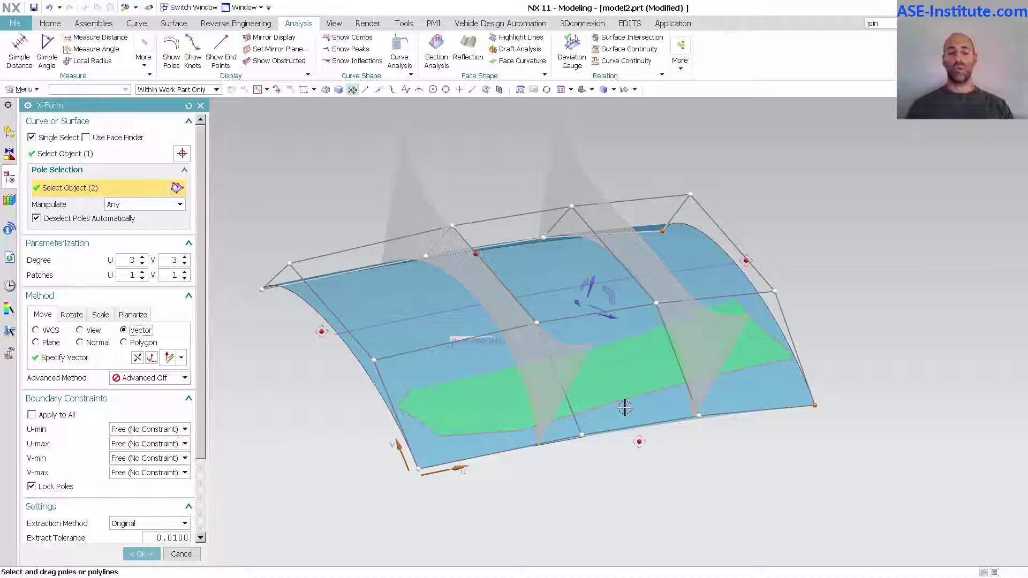
{"action": "middle_click_drag", "start_coordinate": [625, 408], "coordinate": [709, 431]}
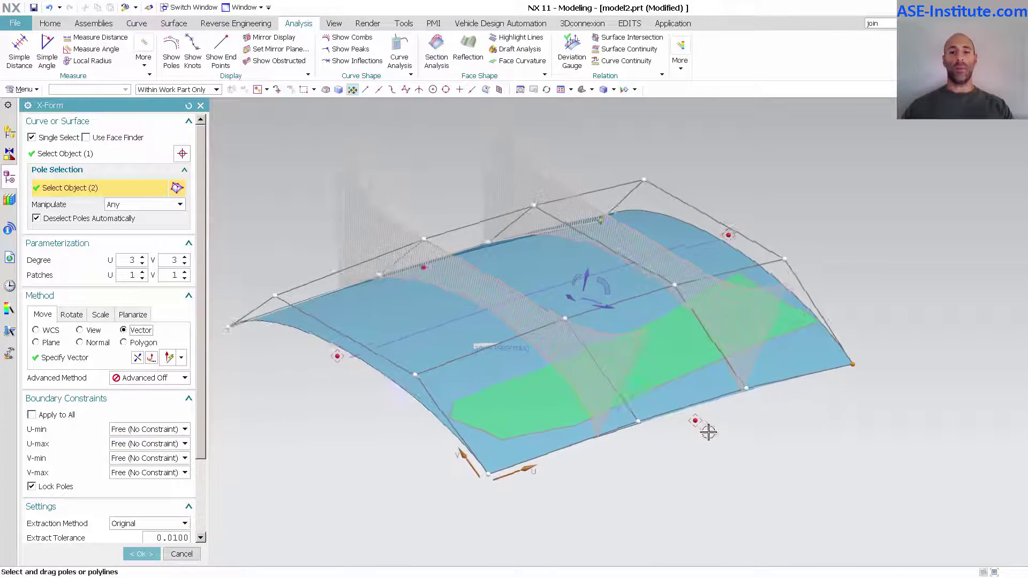
{"action": "middle_click", "coordinate": [745, 465]}
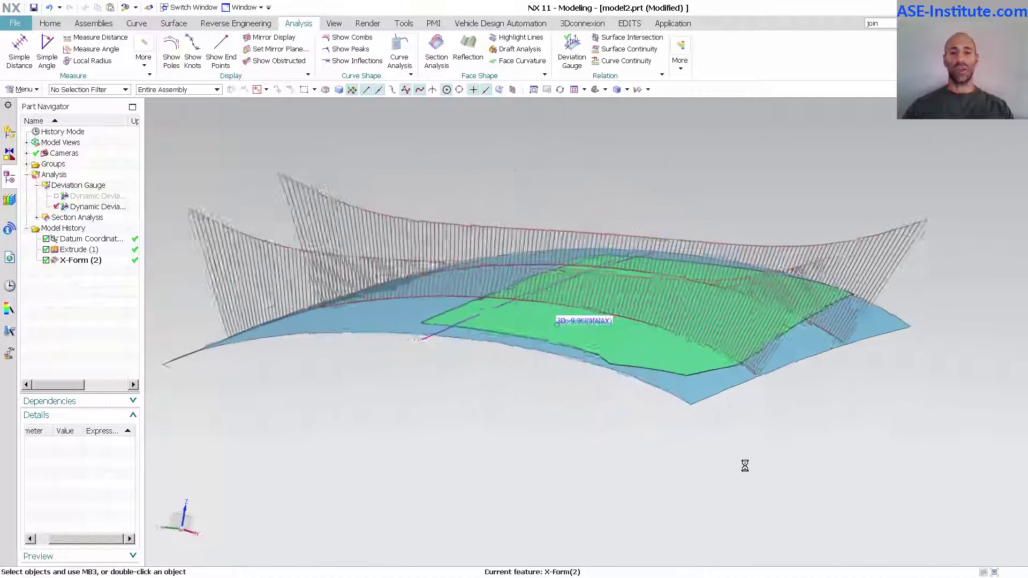